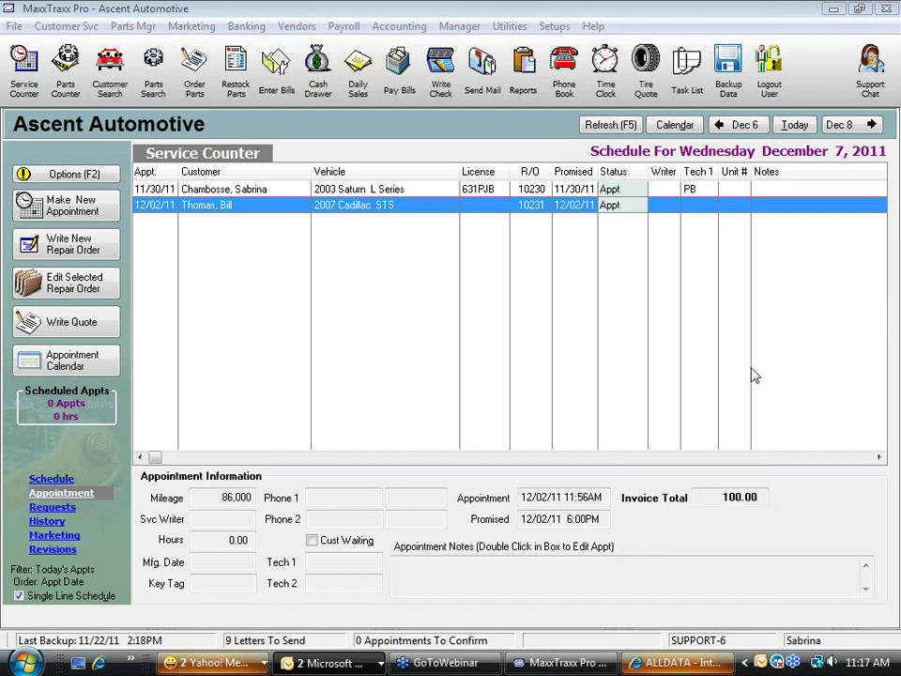
Open the repair order for the 2007 Cadillac STS and save it with the Pay option.
{"action": "double_click", "coordinate": [370, 208]}
{"action": "left_click", "coordinate": [519, 431]}
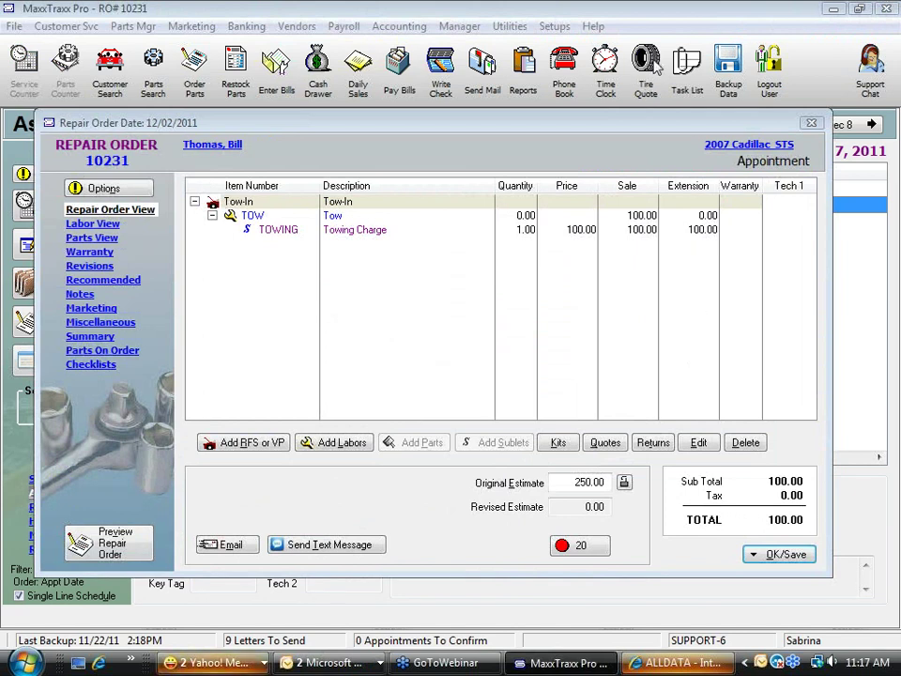
{"action": "left_click", "coordinate": [777, 557]}
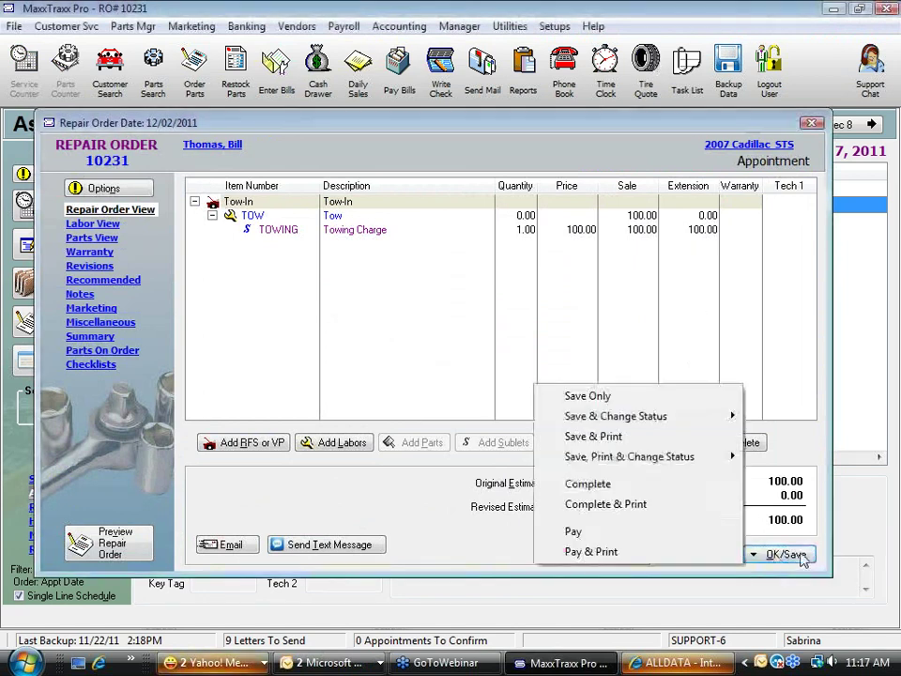
{"action": "left_click", "coordinate": [574, 532]}
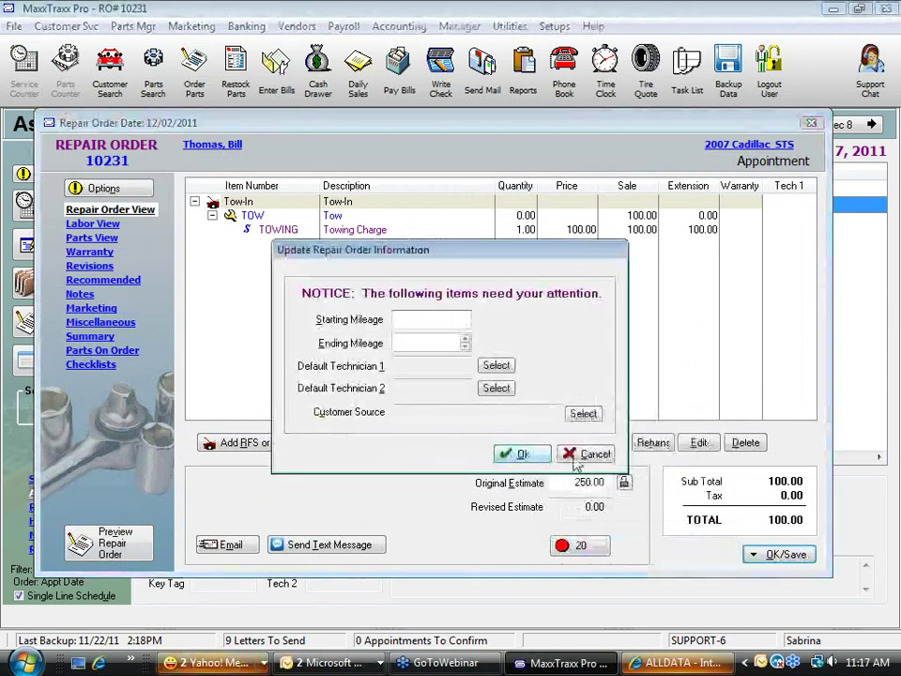
Skip the repair order information update and the mileage-out entry, and decline applying MaxxBucks to the invoice.
{"action": "left_click", "coordinate": [571, 454]}
{"action": "left_click", "coordinate": [487, 360]}
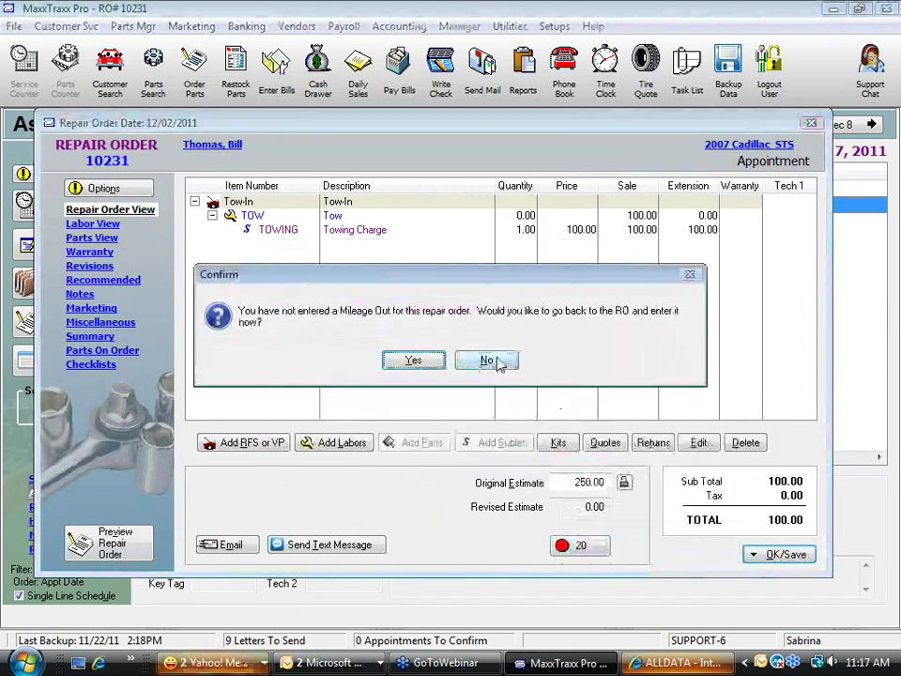
{"action": "left_click", "coordinate": [490, 361]}
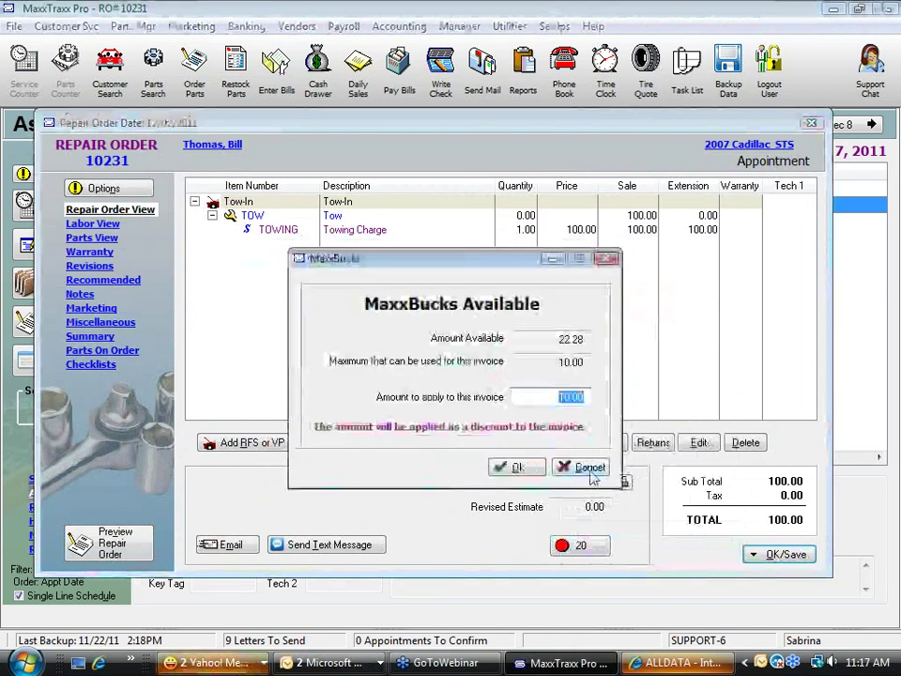
{"action": "left_click", "coordinate": [579, 466]}
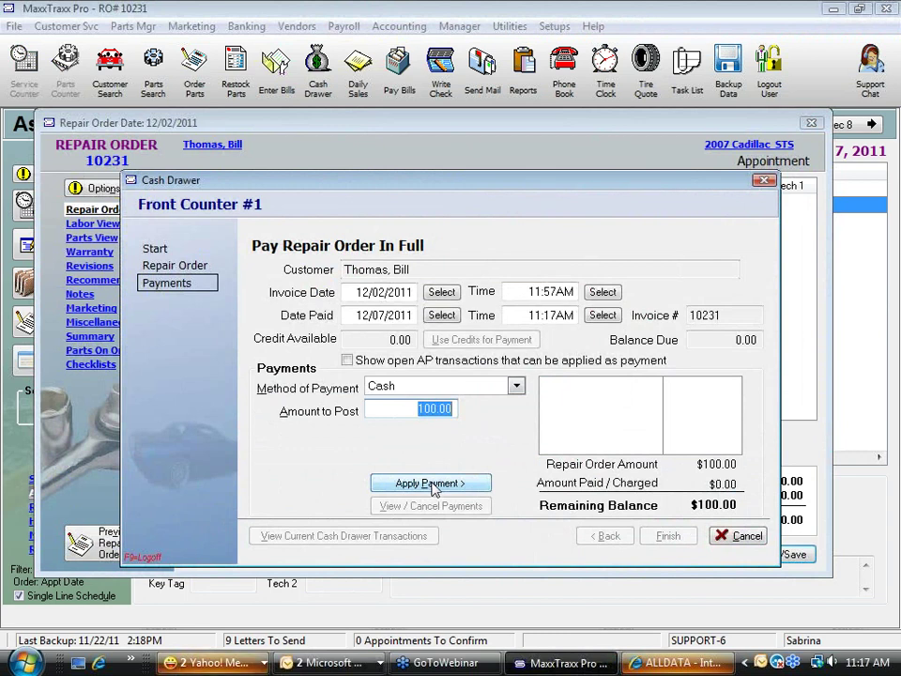
Apply a 100.00 cash payment to the repair order and finish, declining a new appointment and adding no marketing letters.
{"action": "left_click", "coordinate": [433, 485]}
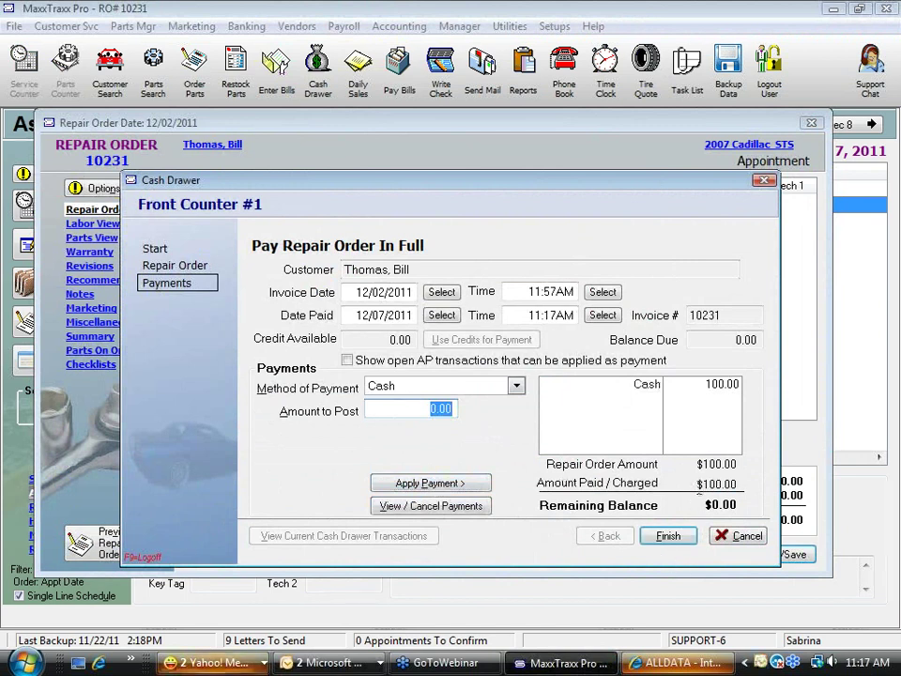
{"action": "left_click", "coordinate": [668, 537]}
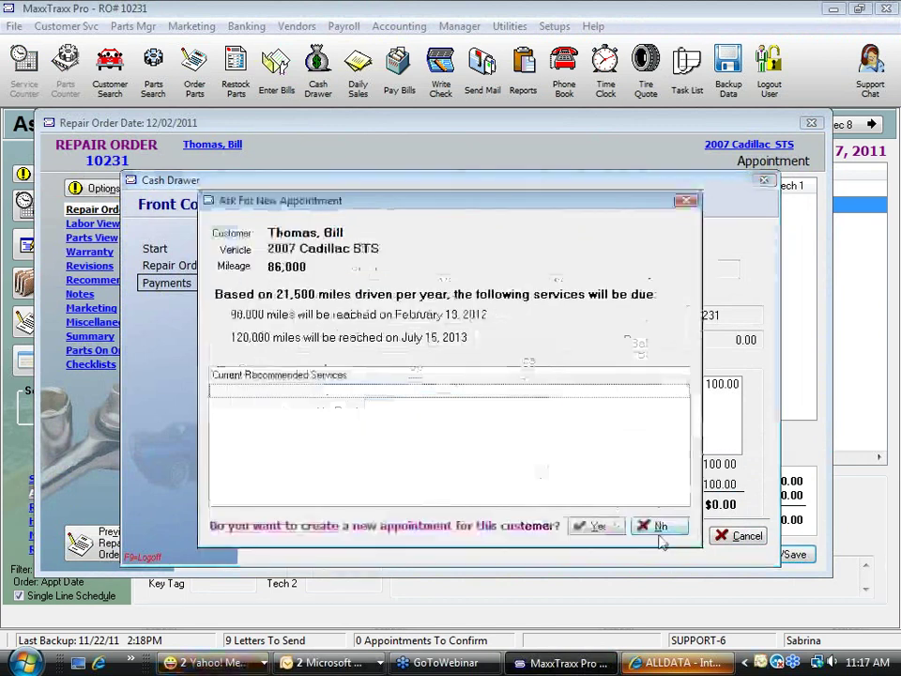
{"action": "left_click", "coordinate": [660, 527]}
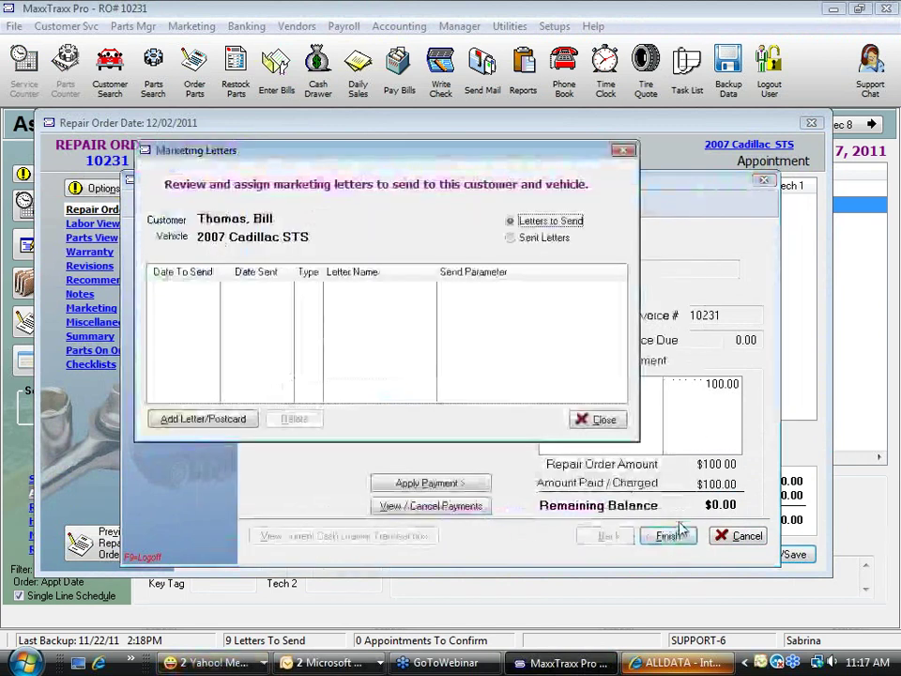
{"action": "left_click", "coordinate": [605, 420]}
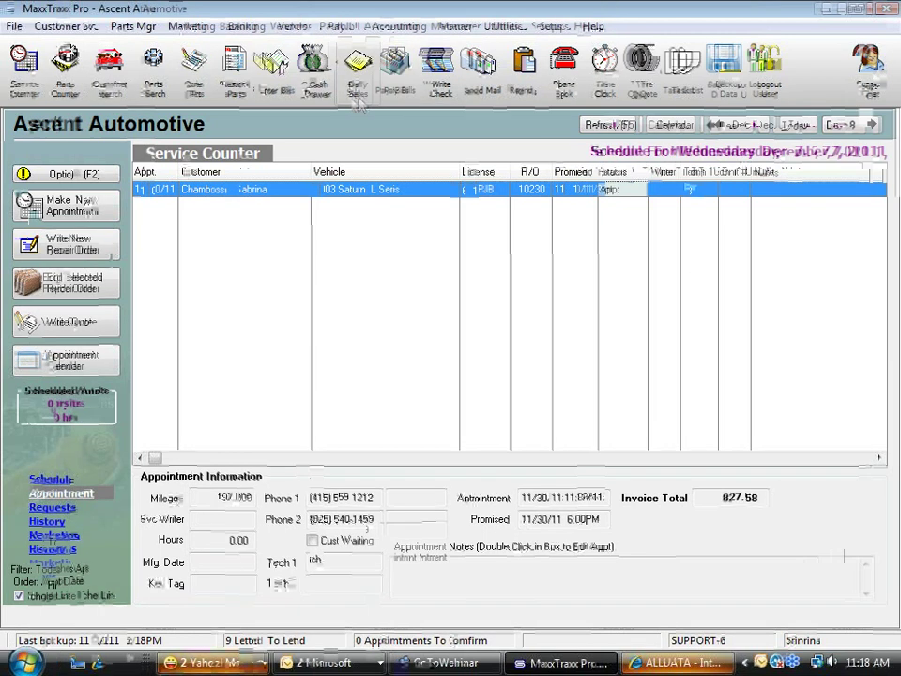
{"action": "left_click", "coordinate": [362, 99]}
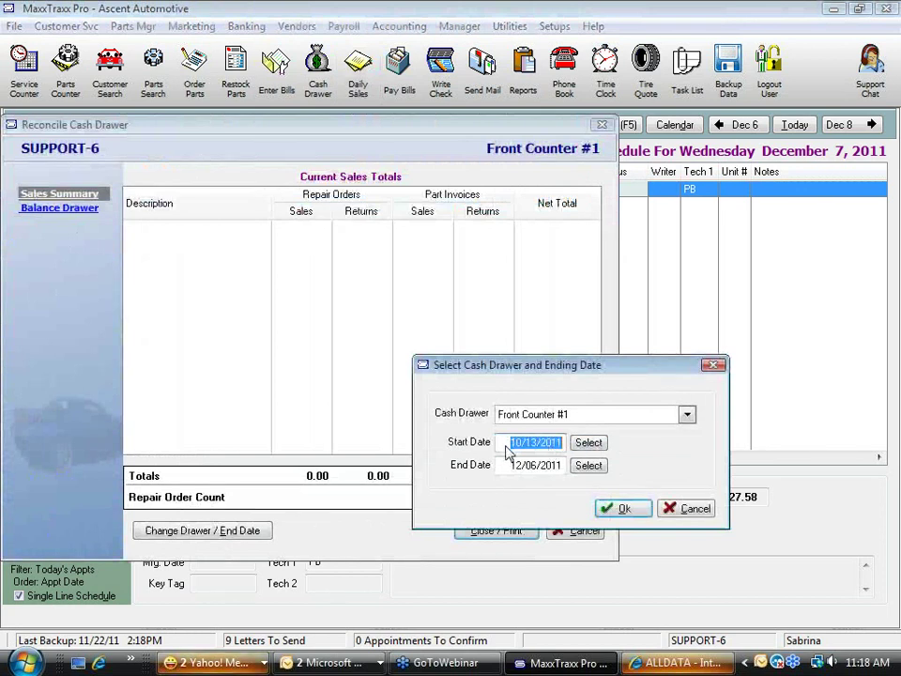
{"action": "type", "text": "126/"}
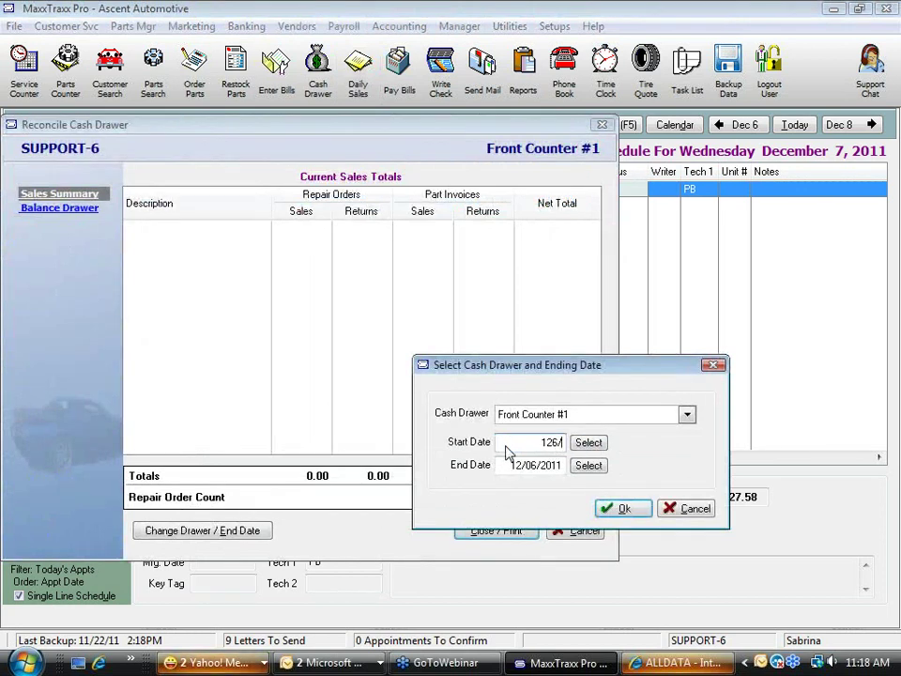
{"action": "key", "text": "BackSpace"}
{"action": "type", "text": "1/11"}
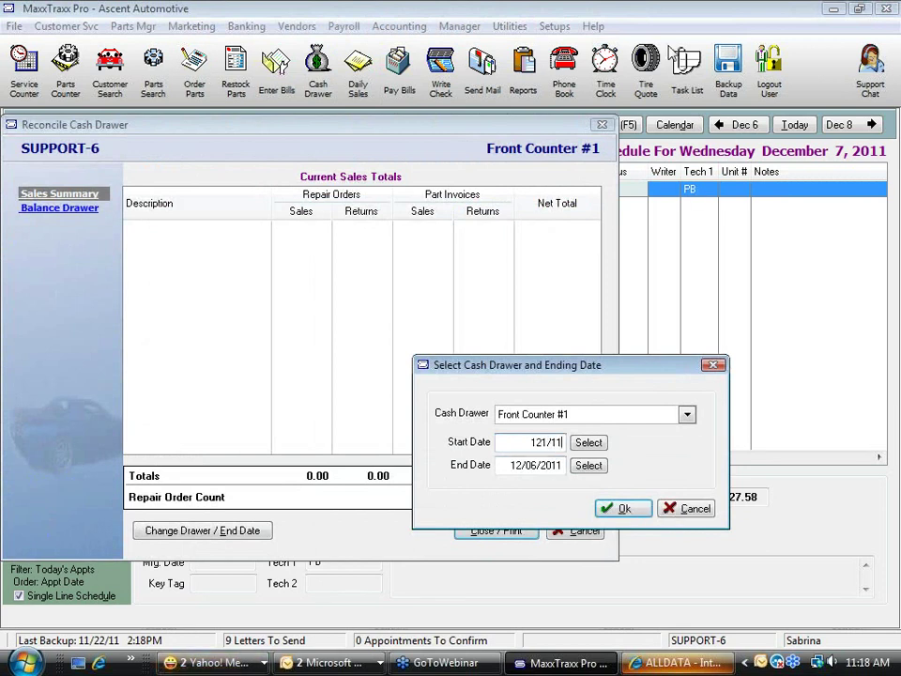
{"action": "left_click", "coordinate": [690, 507]}
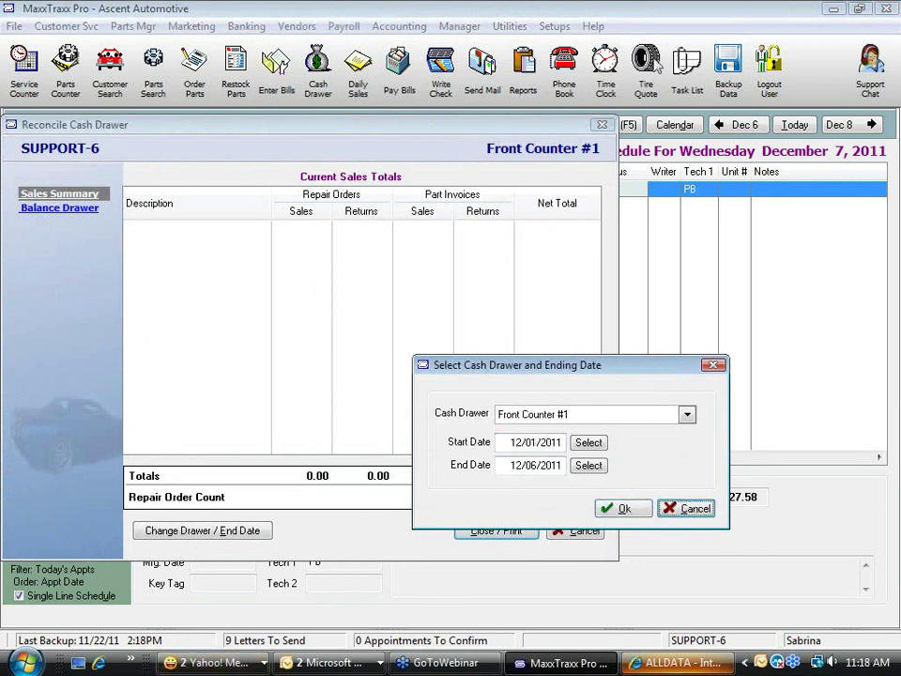
{"action": "left_click_drag", "start_coordinate": [690, 508], "coordinate": [676, 151]}
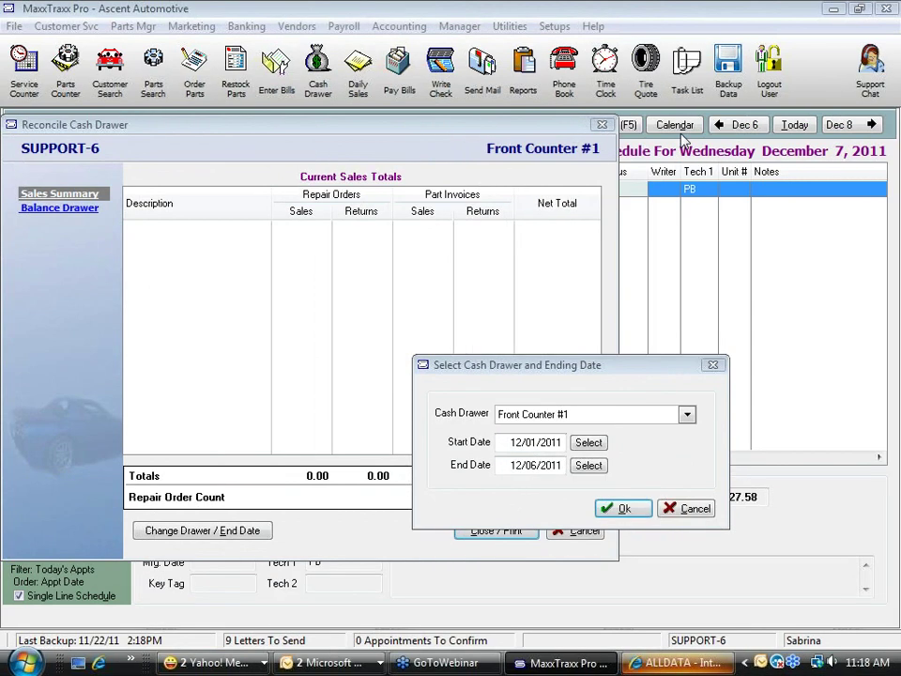
{"action": "key", "text": "Escape"}
{"action": "key", "text": "Escape"}
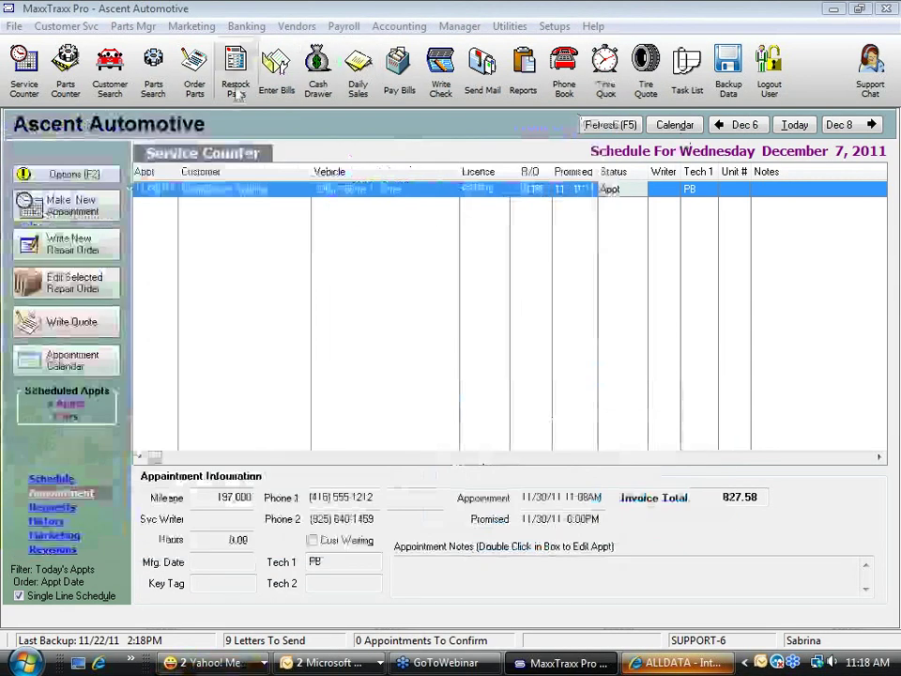
Open the daily sales report for Front Counter #1 from 12/06/2011 to 12/06/2011 and review its sales summary categories.
{"action": "left_click", "coordinate": [357, 73]}
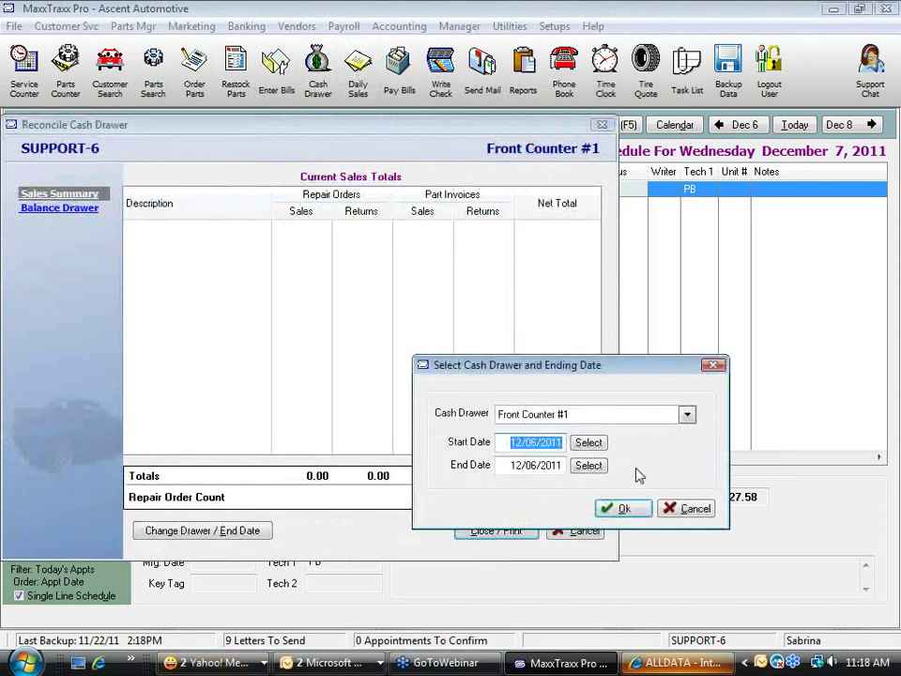
{"action": "left_click_drag", "start_coordinate": [530, 466], "coordinate": [604, 465]}
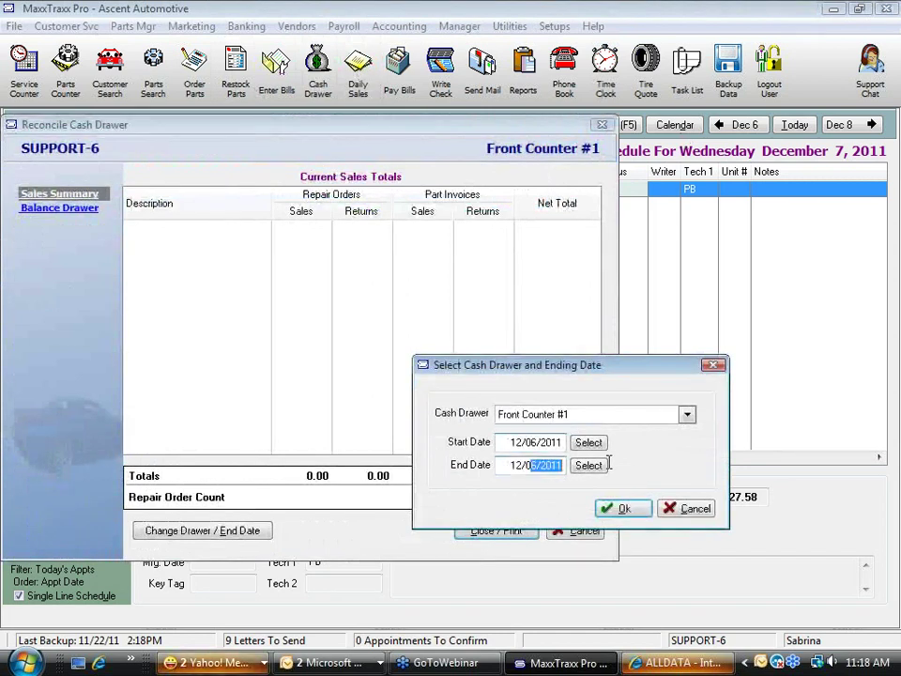
{"action": "left_click", "coordinate": [507, 445]}
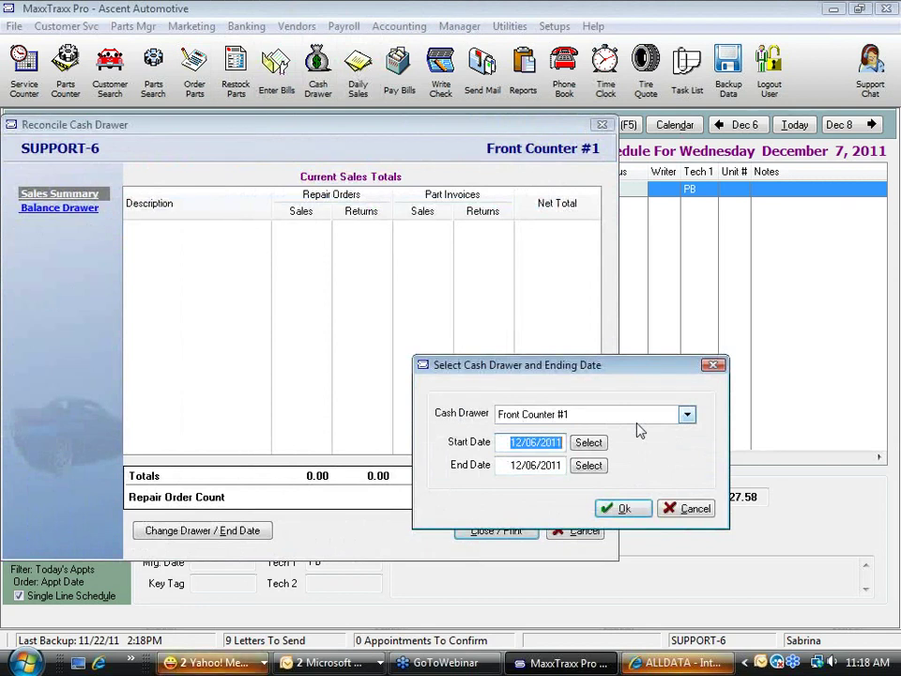
{"action": "left_click", "coordinate": [631, 511]}
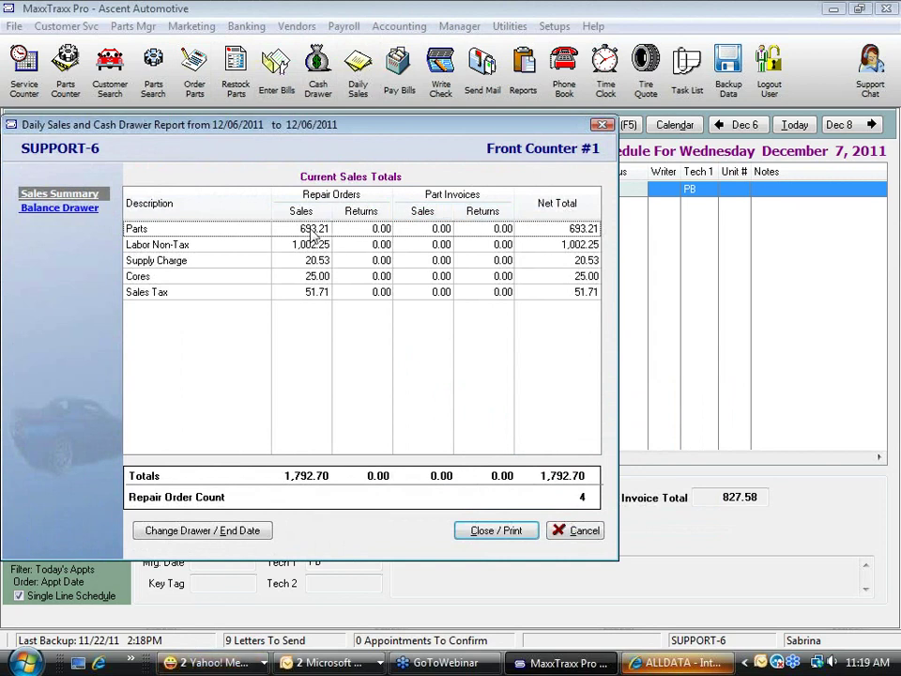
{"action": "left_click", "coordinate": [154, 245]}
{"action": "left_click", "coordinate": [152, 263]}
{"action": "left_click", "coordinate": [146, 277]}
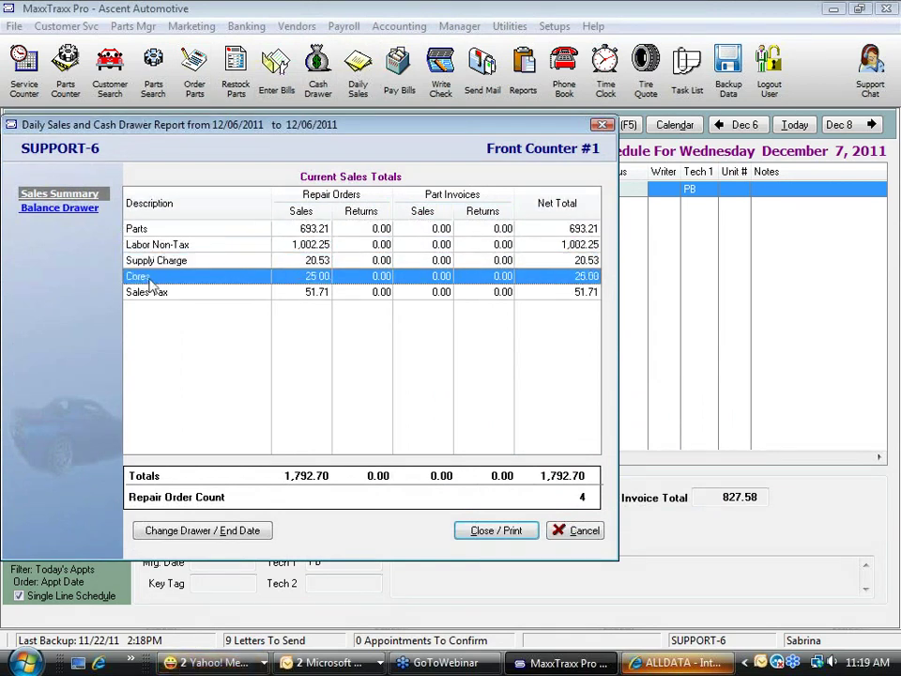
{"action": "left_click", "coordinate": [168, 294]}
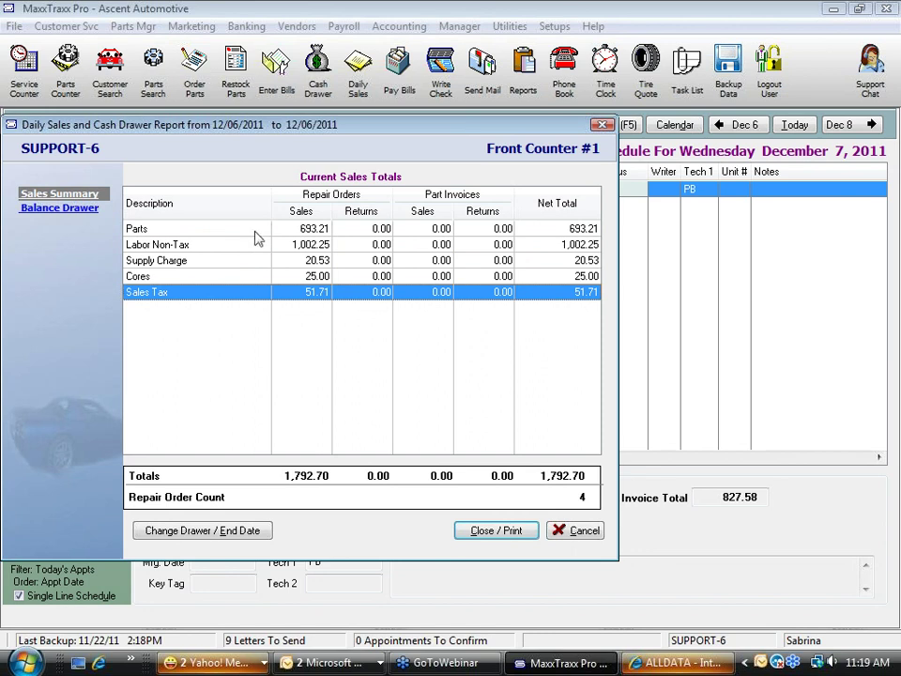
Review the beginning and computed cash in the drawer reconciliation and set the counted cash to 215.80.
{"action": "left_click", "coordinate": [46, 213]}
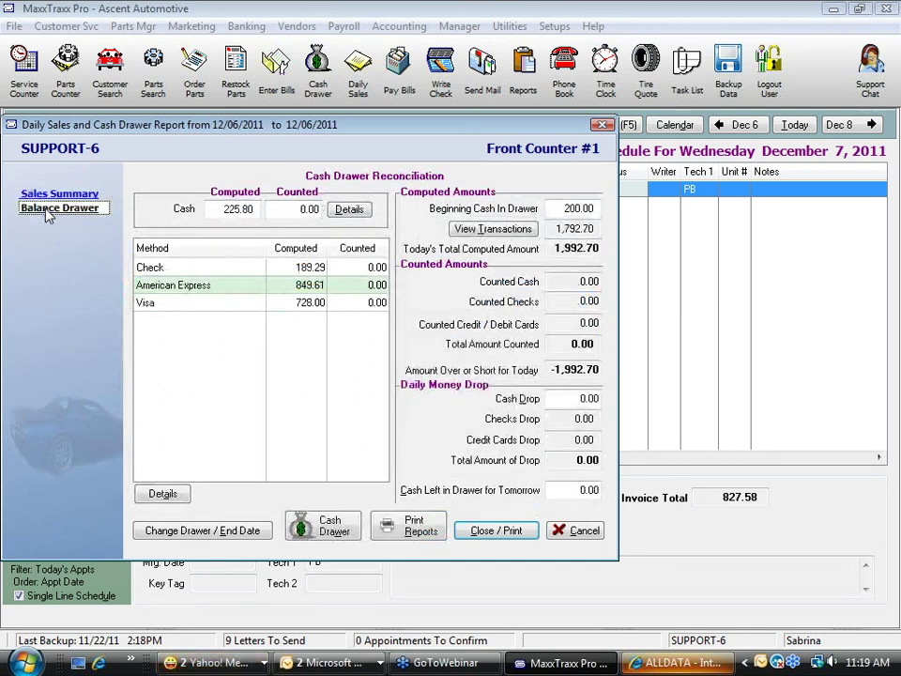
{"action": "left_click", "coordinate": [554, 207]}
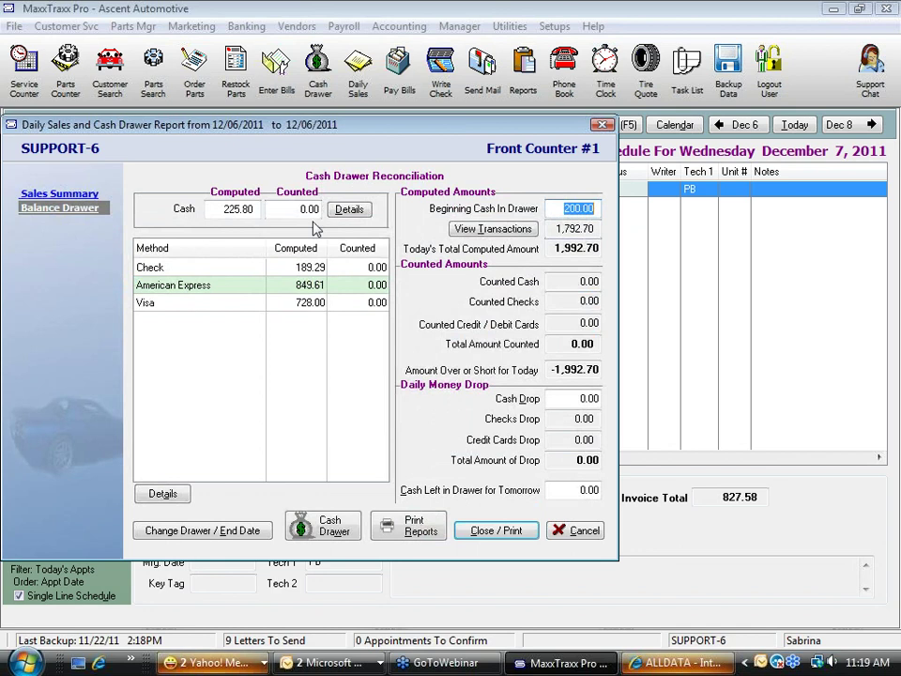
{"action": "left_click", "coordinate": [217, 209]}
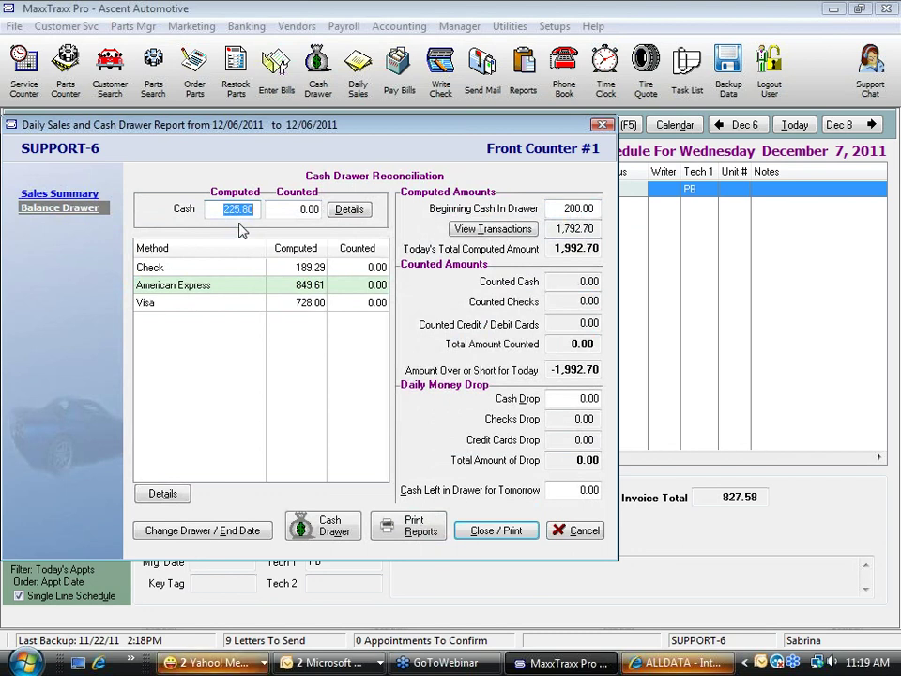
{"action": "left_click", "coordinate": [280, 209]}
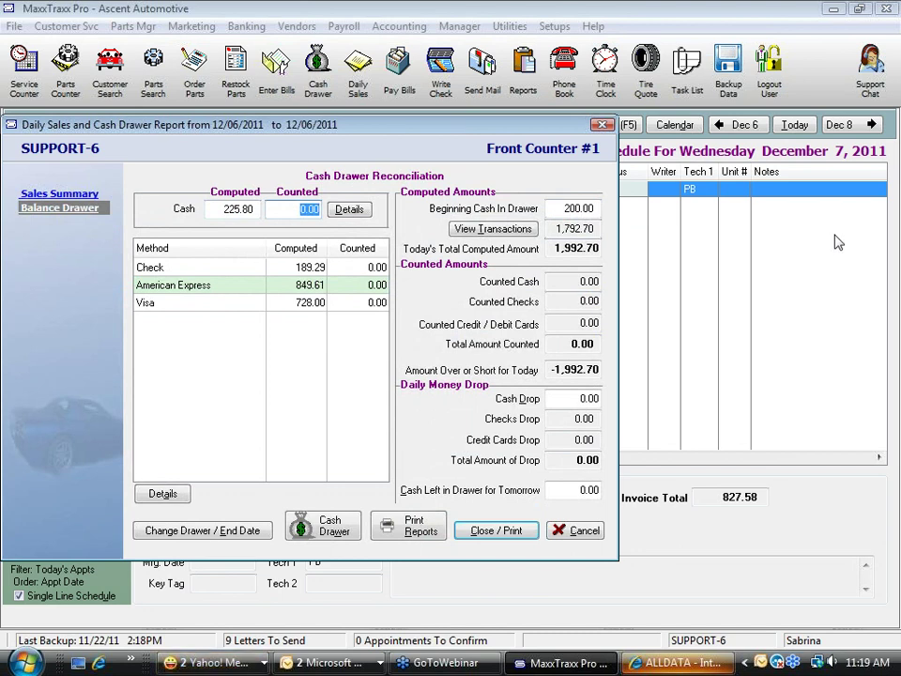
{"action": "type", "text": "215"}
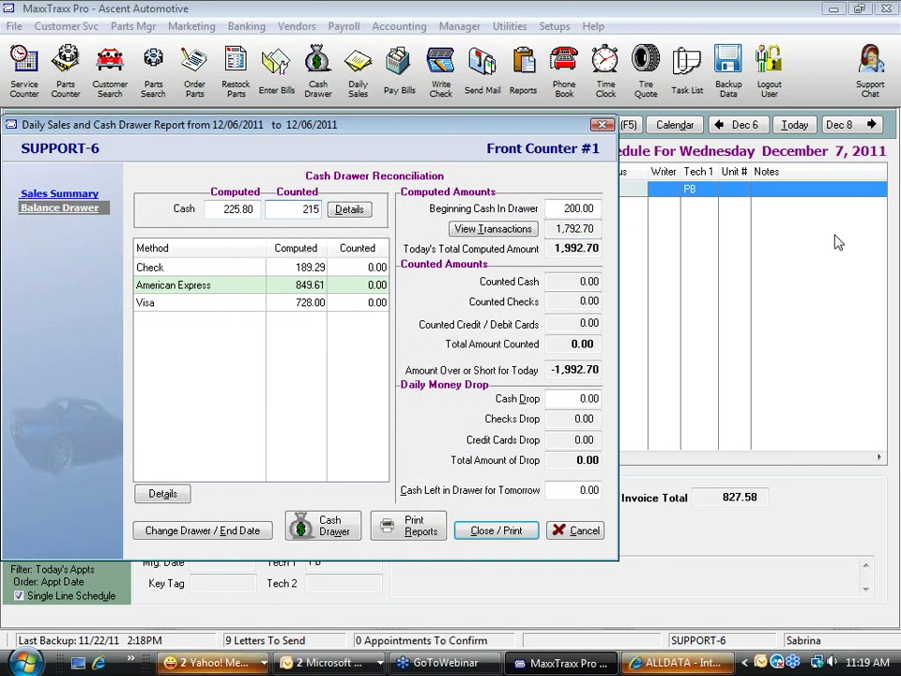
{"action": "type", "text": ".80"}
{"action": "key", "text": "Tab"}
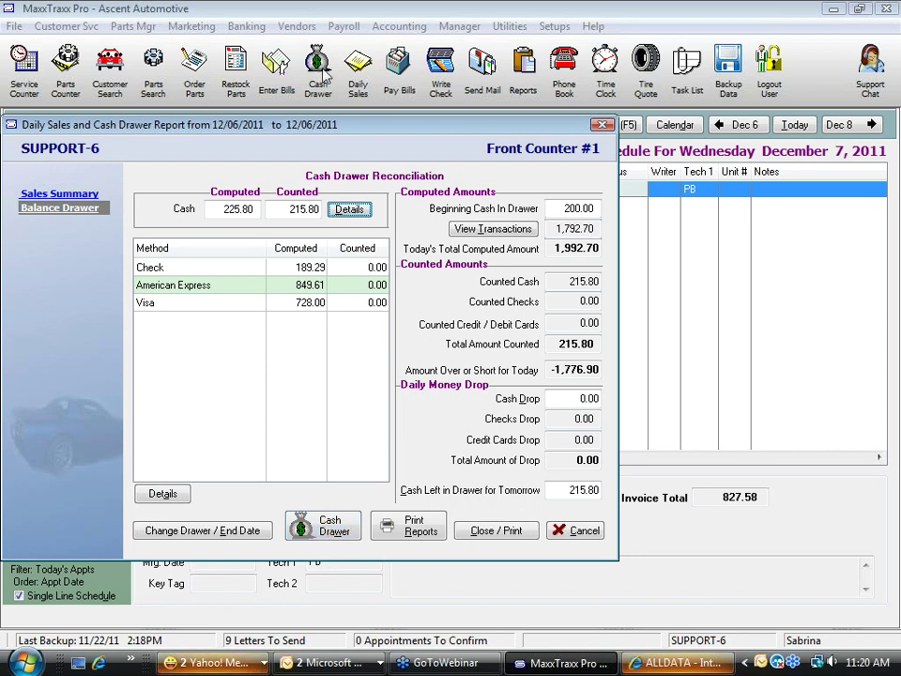
Fill in a cash paid out transaction to Conoco for 10.00 with the note "Fuel for customer vehicle".
{"action": "left_click", "coordinate": [319, 529]}
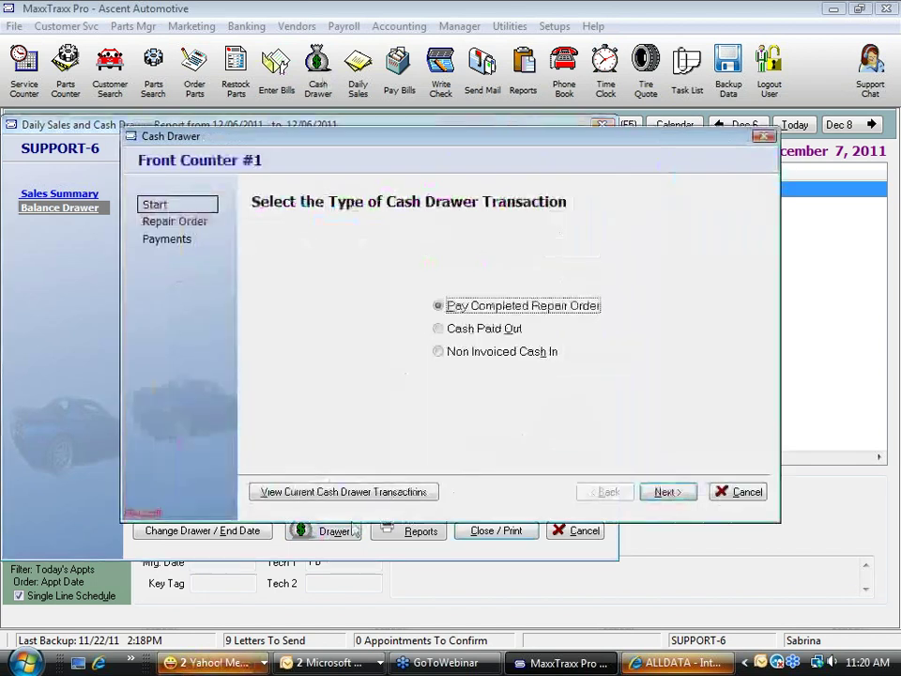
{"action": "double_click", "coordinate": [439, 329]}
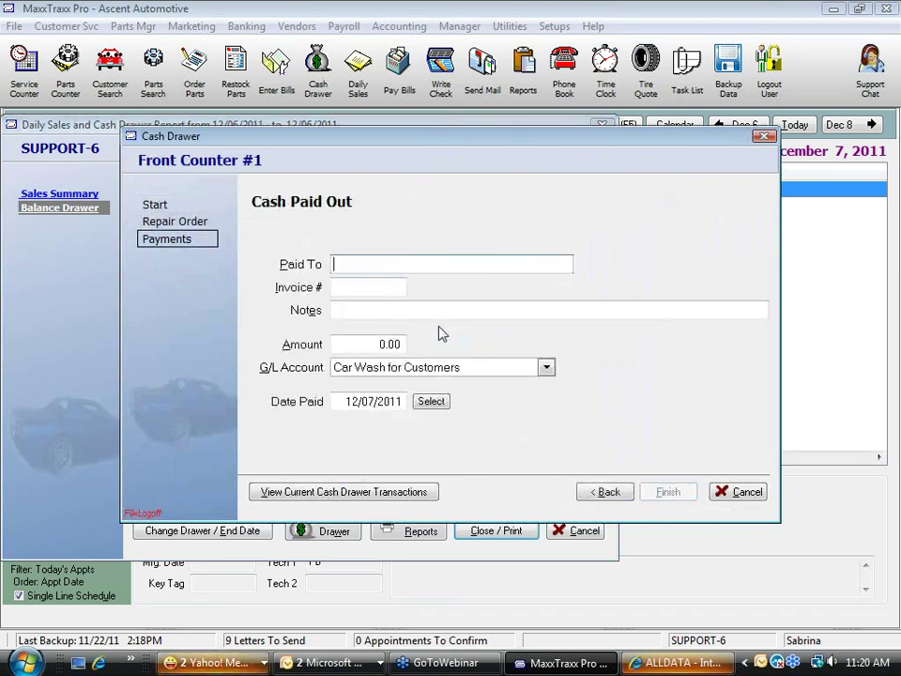
{"action": "type", "text": "Conoco"}
{"action": "left_click", "coordinate": [400, 311]}
{"action": "type", "text": "Fuel for customer vehicle"}
{"action": "left_click", "coordinate": [362, 347]}
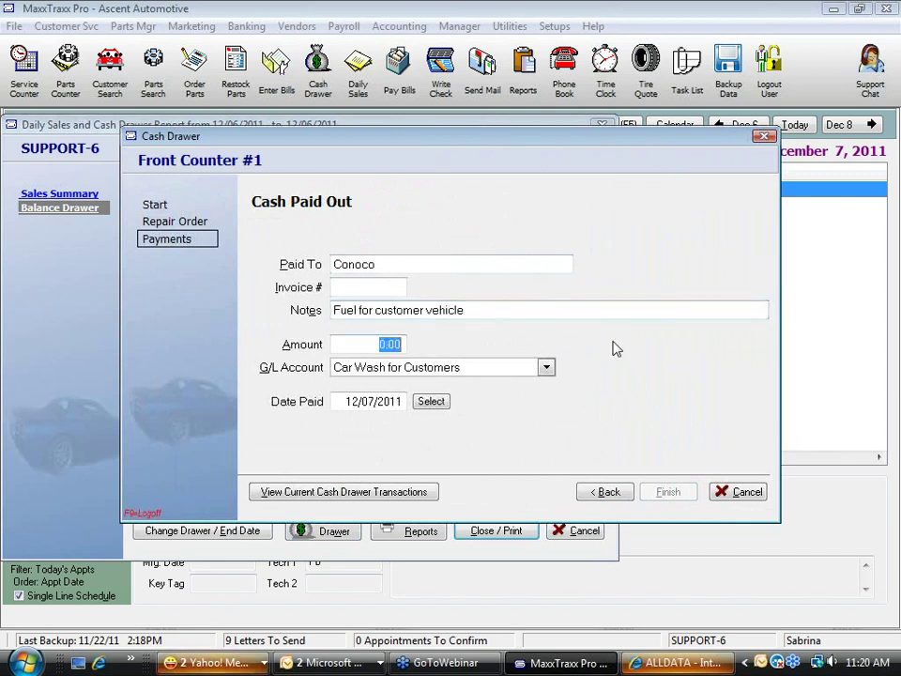
{"action": "type", "text": "10"}
{"action": "key", "text": "Tab"}
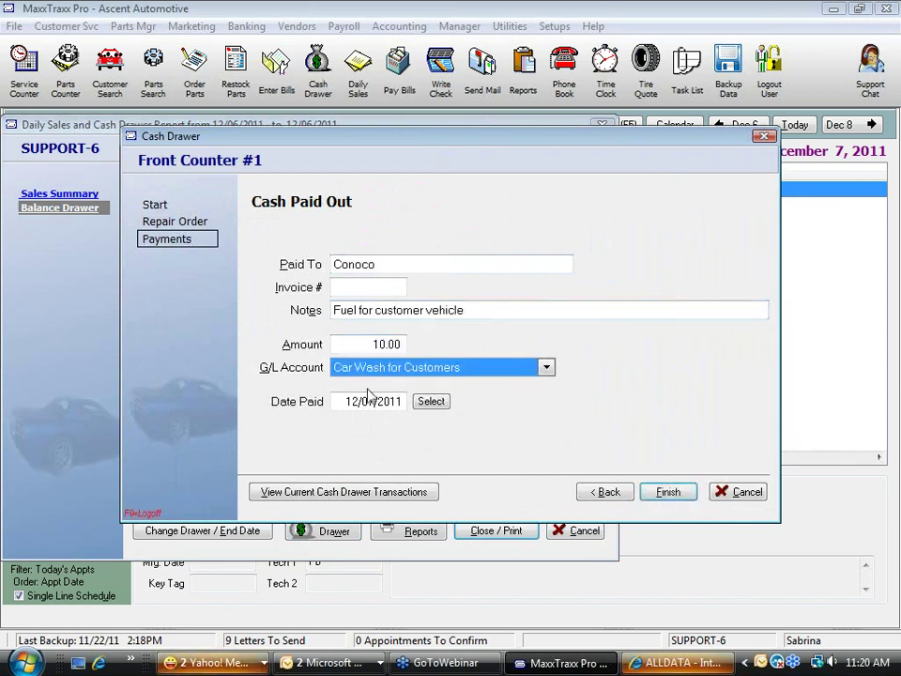
Set the paid-out transaction's date paid to 12/06/2011.
{"action": "key", "text": "Tab"}
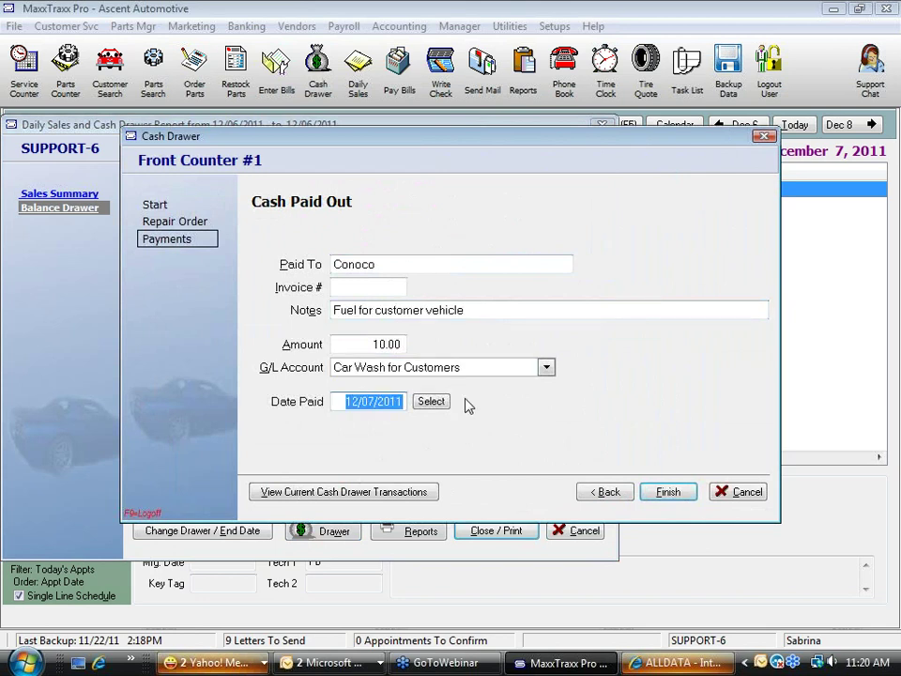
{"action": "left_click", "coordinate": [430, 404]}
{"action": "left_click", "coordinate": [425, 315]}
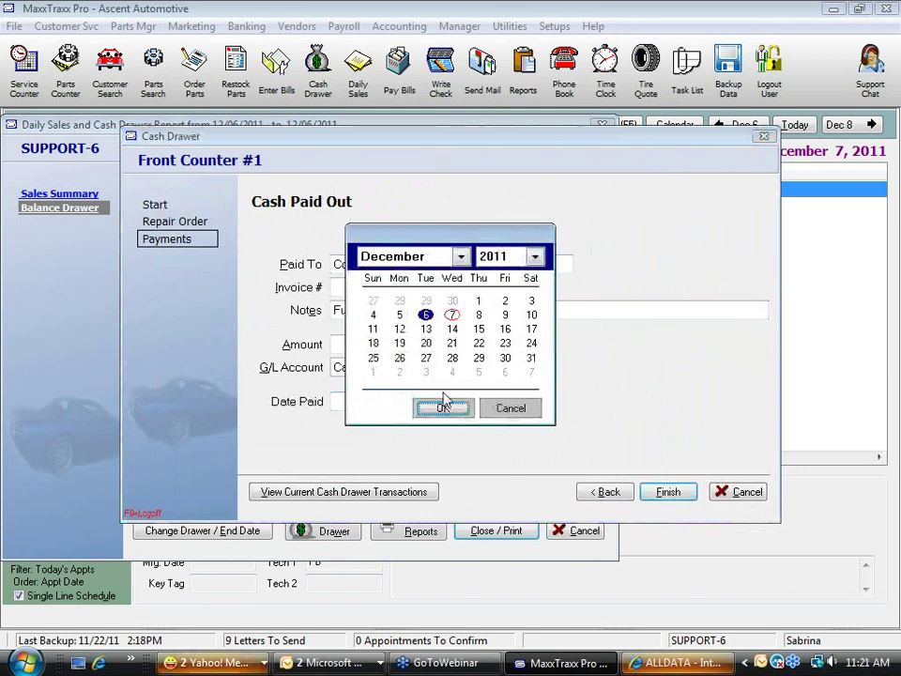
{"action": "left_click", "coordinate": [444, 407]}
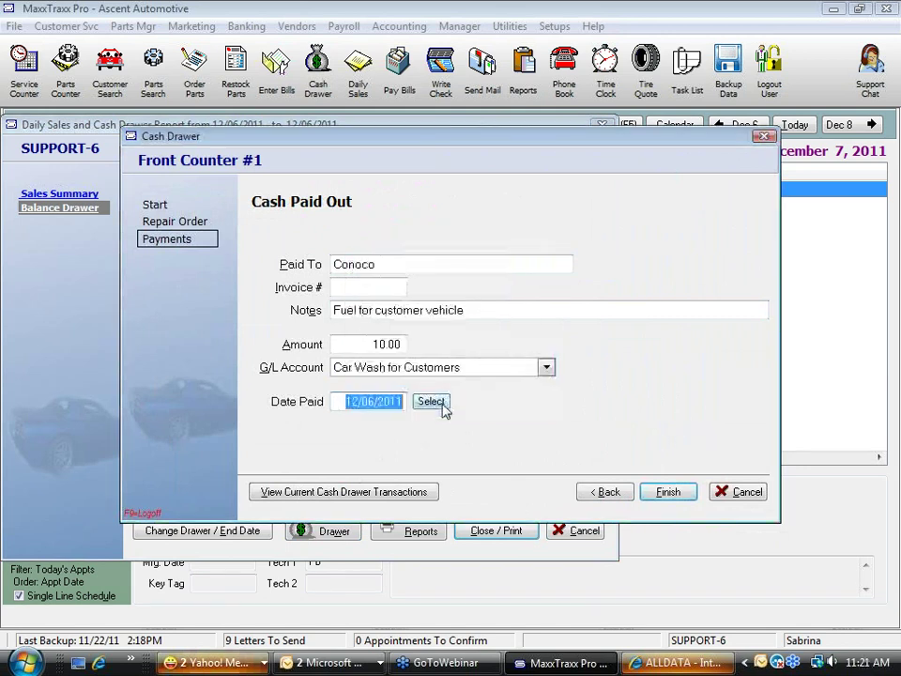
Try the Employee Advance - Loan and Office Meals Expense G/L accounts for the paid-out transaction.
{"action": "left_click", "coordinate": [549, 371]}
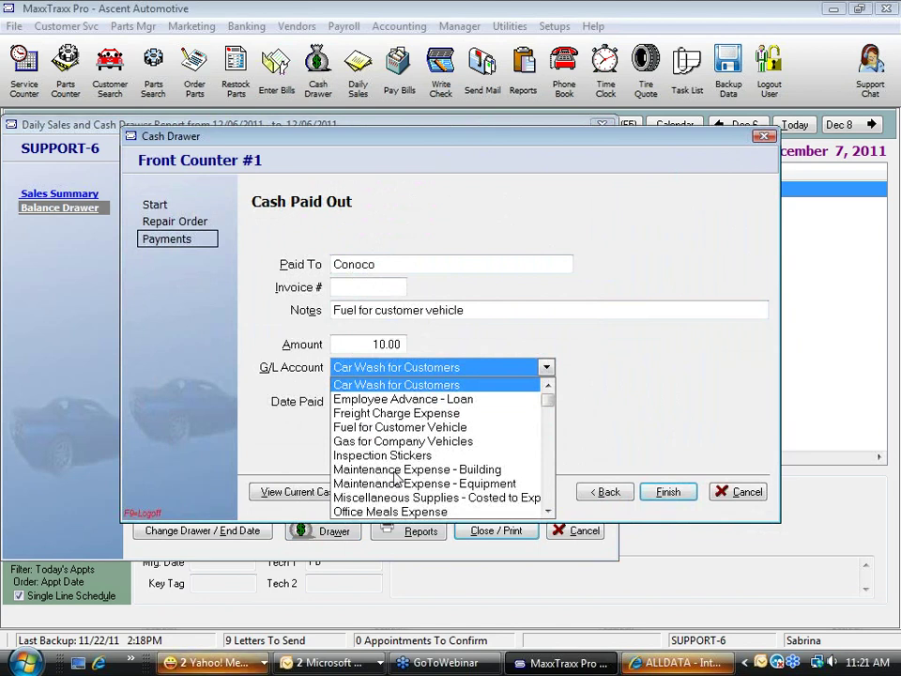
{"action": "left_click", "coordinate": [442, 404]}
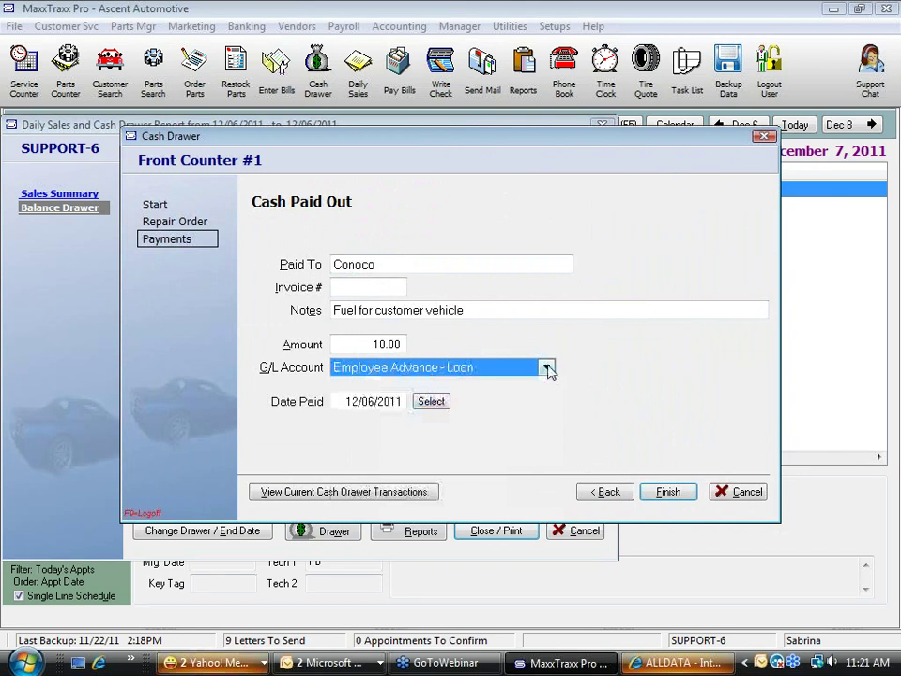
{"action": "left_click", "coordinate": [548, 370]}
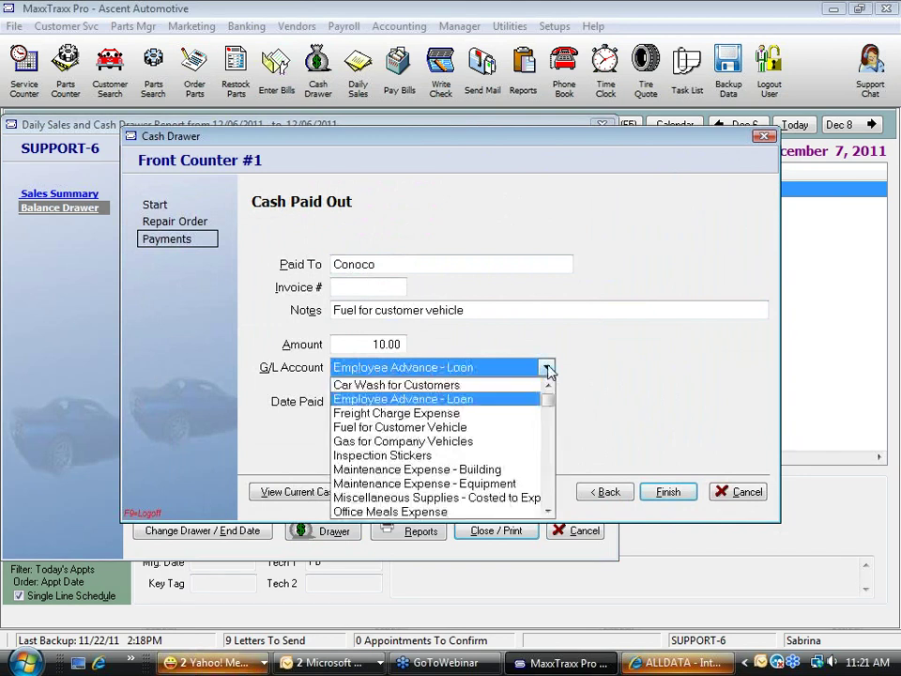
{"action": "left_click", "coordinate": [398, 513]}
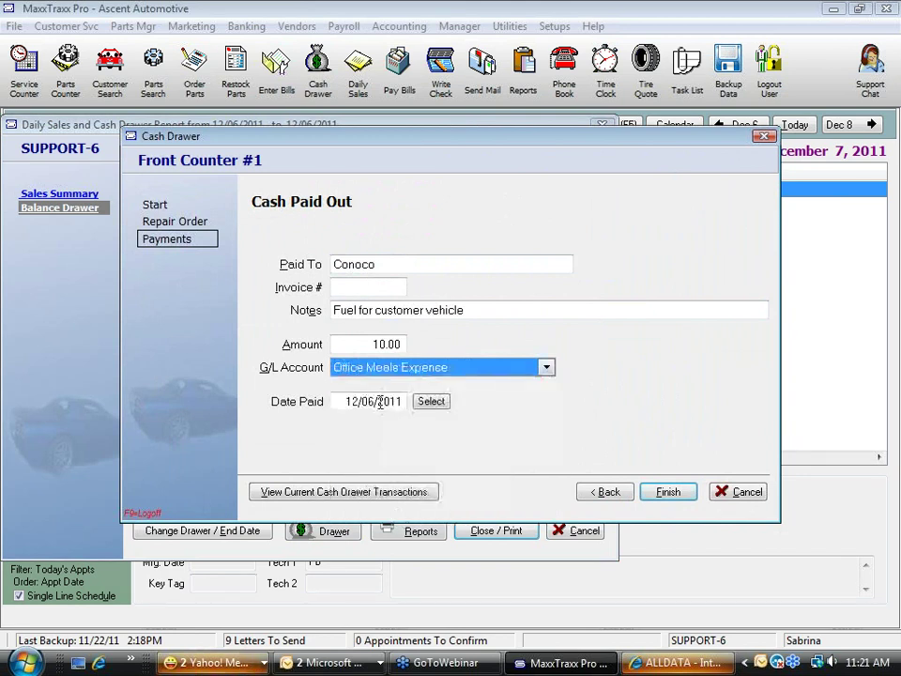
Assign the payout to the Fuel for Customer Vehicle G/L account, save the transaction and return to the drawer reconciliation.
{"action": "left_click", "coordinate": [546, 368]}
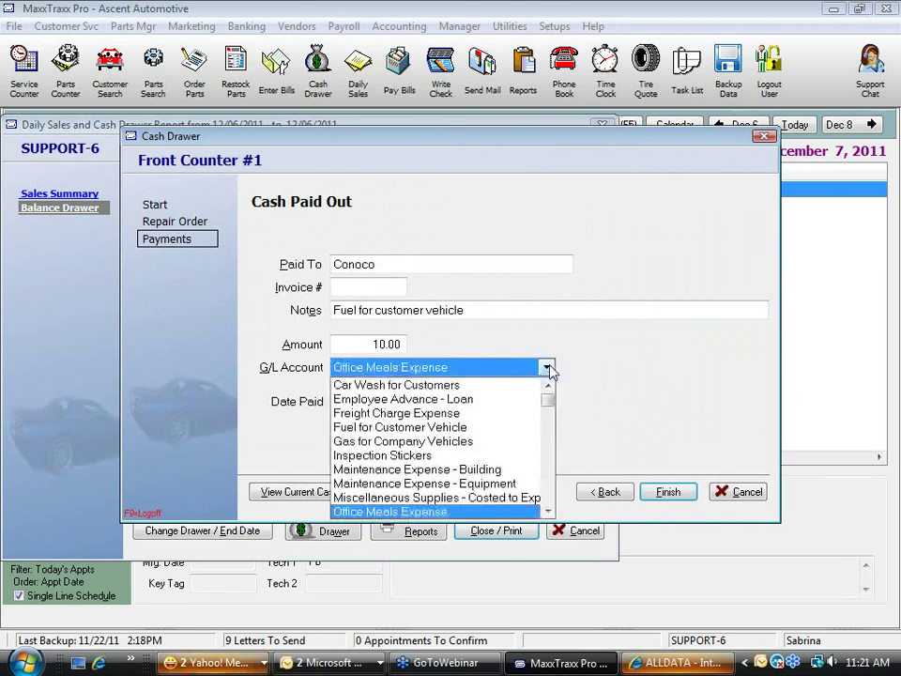
{"action": "left_click", "coordinate": [417, 427]}
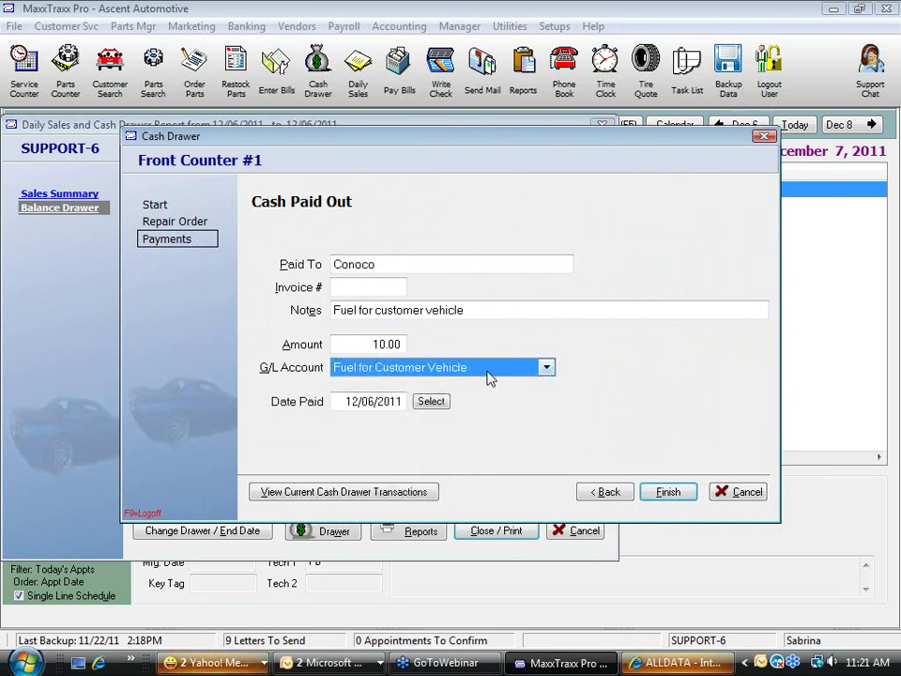
{"action": "left_click", "coordinate": [656, 495]}
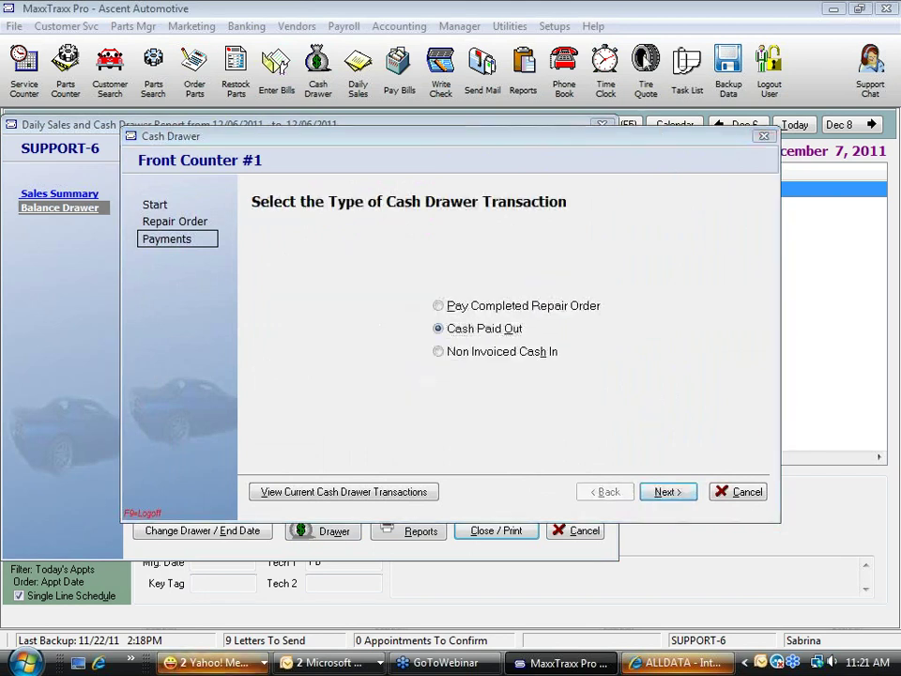
{"action": "left_click", "coordinate": [749, 495]}
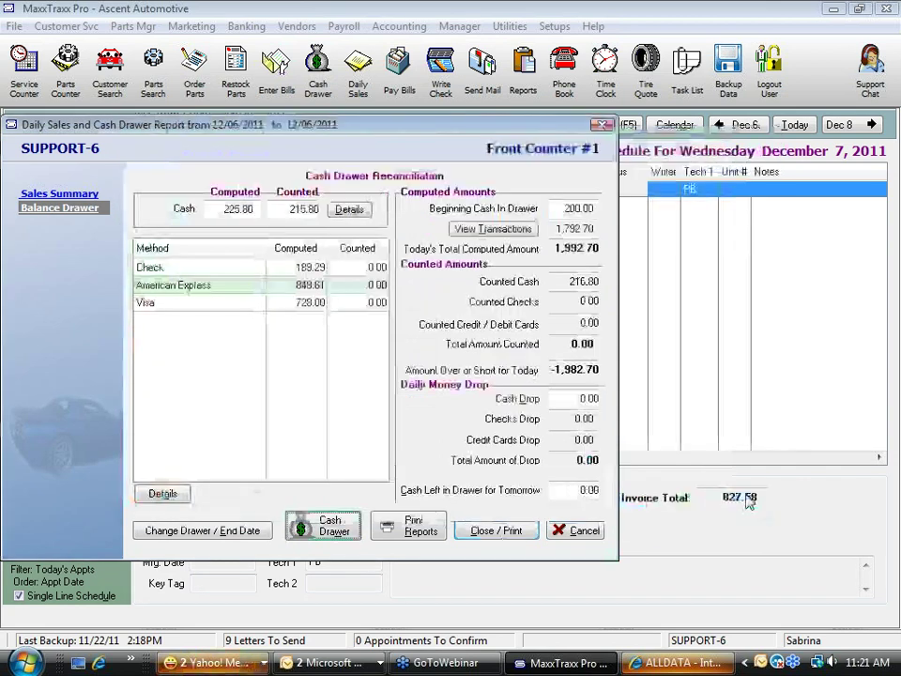
Check the recomputed cash in the drawer reconciliation and set the counted cash to 215.80.
{"action": "left_click", "coordinate": [249, 209]}
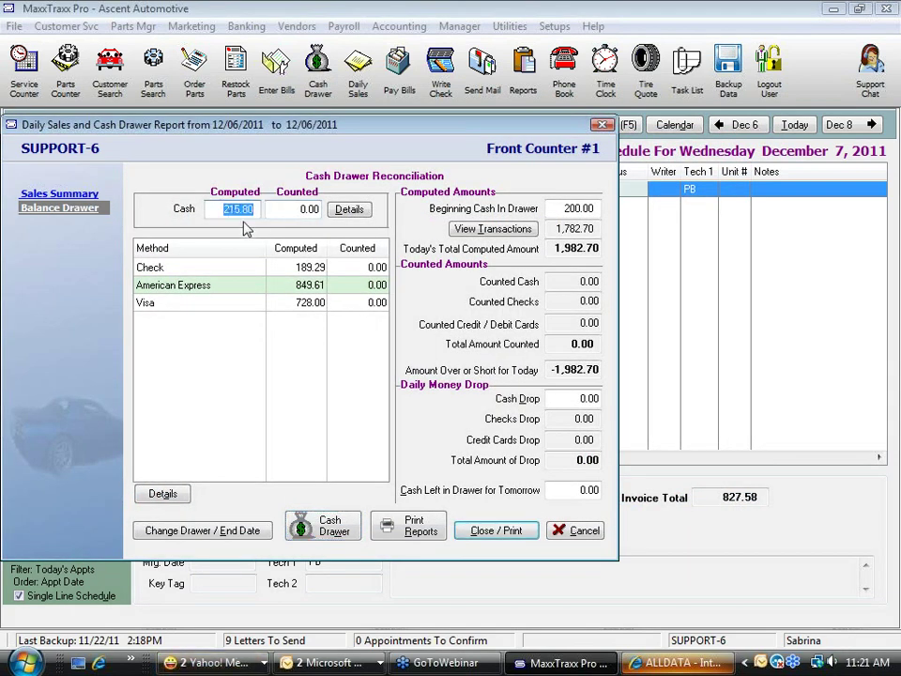
{"action": "left_click", "coordinate": [298, 208]}
{"action": "type", "text": "215.80"}
{"action": "key", "text": "Tab"}
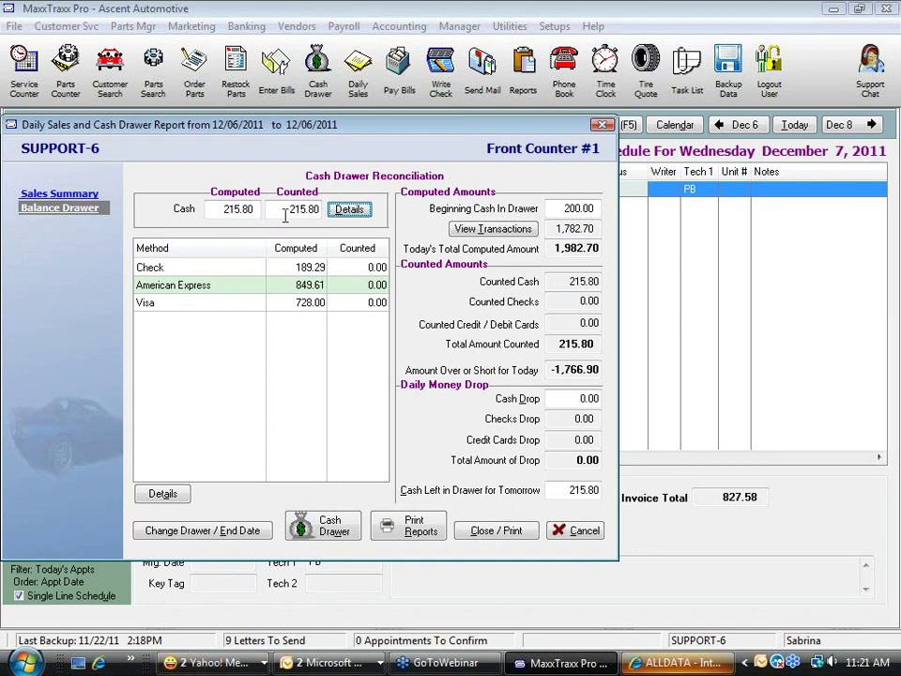
Examine the computed and counted cash, the check, American Express and Visa rows, and the counted cash total.
{"action": "left_click_drag", "start_coordinate": [291, 208], "coordinate": [353, 200]}
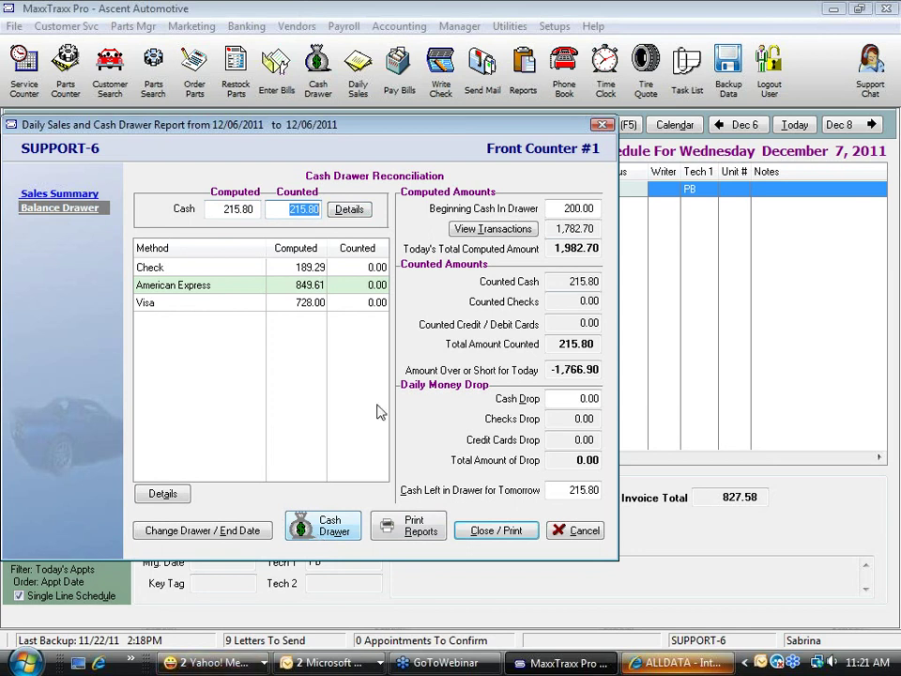
{"action": "left_click", "coordinate": [352, 270]}
{"action": "left_click", "coordinate": [355, 287]}
{"action": "key", "text": "Down"}
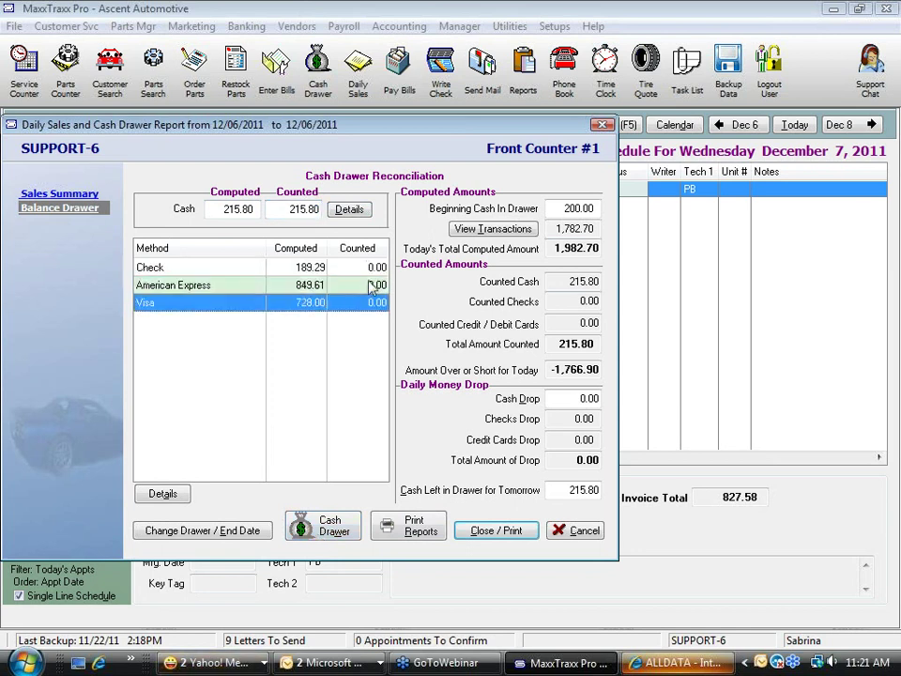
{"action": "left_click", "coordinate": [382, 268]}
{"action": "left_click", "coordinate": [218, 209]}
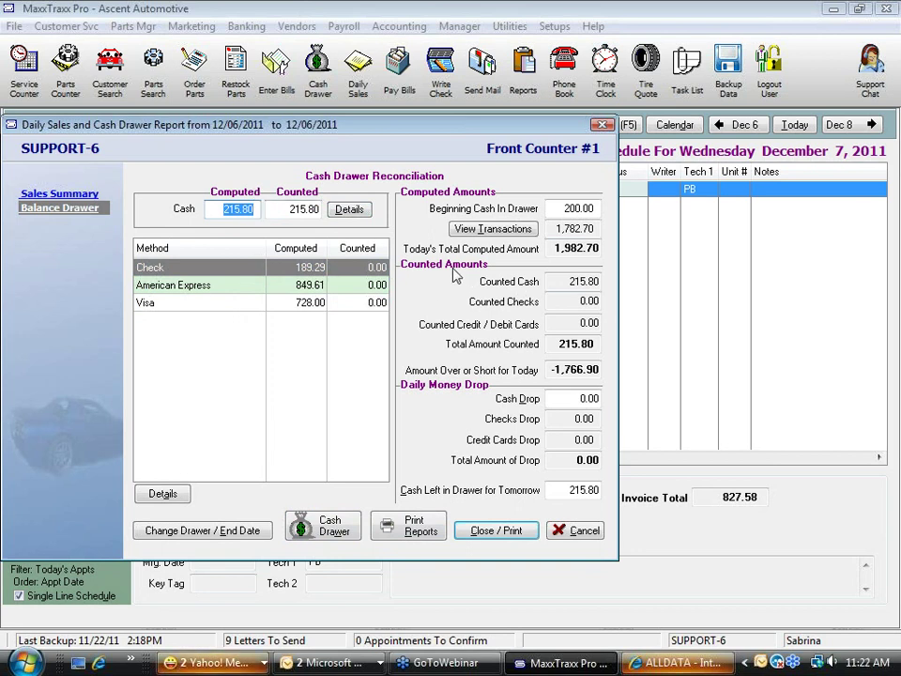
{"action": "left_click", "coordinate": [601, 281]}
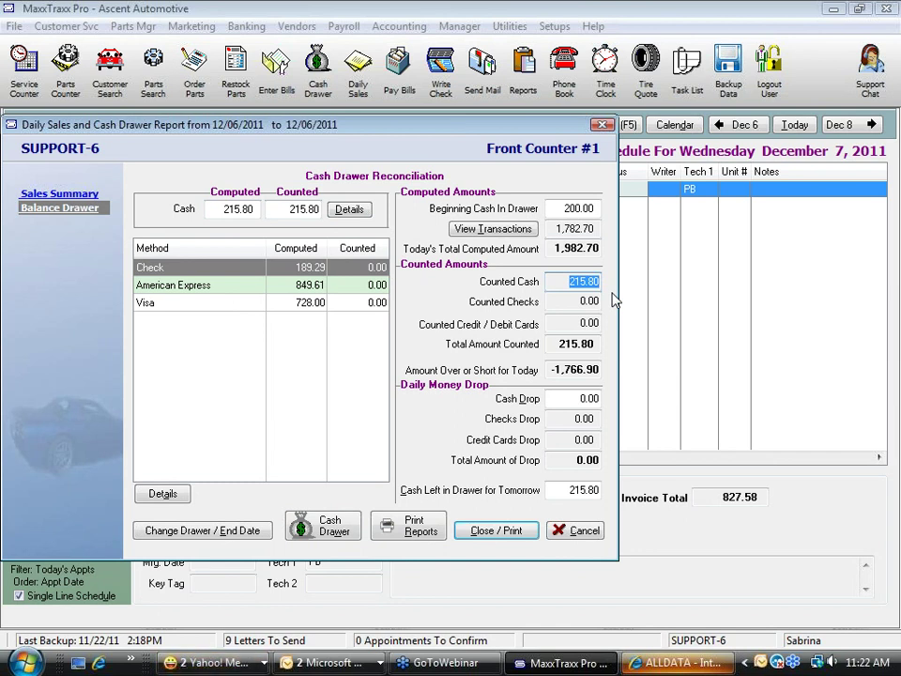
Open the details of the Check payment method, mark its check payment as cleared and accept the reconciled items.
{"action": "left_click", "coordinate": [175, 272]}
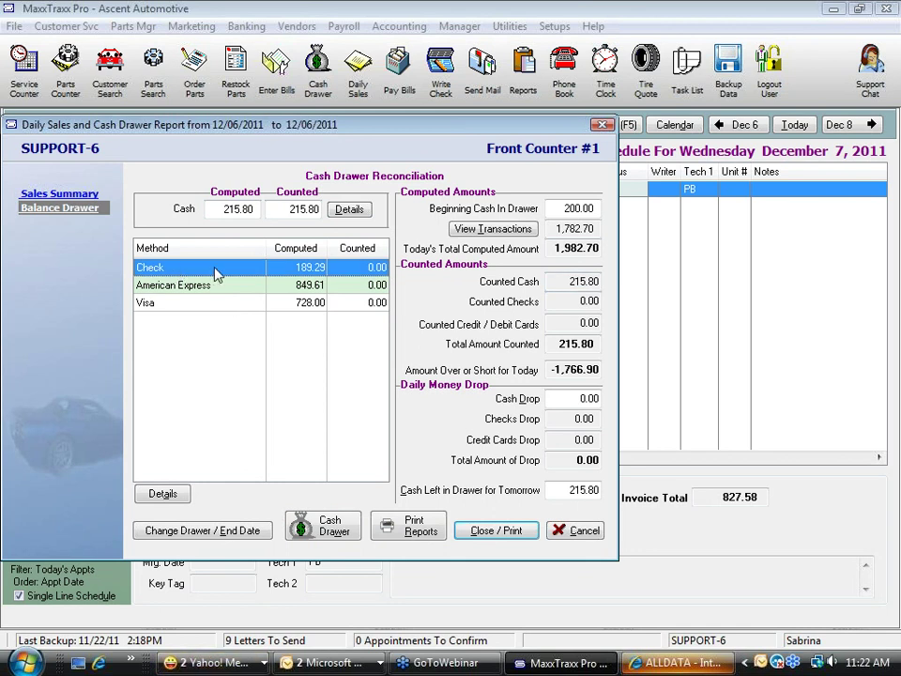
{"action": "left_click", "coordinate": [157, 498]}
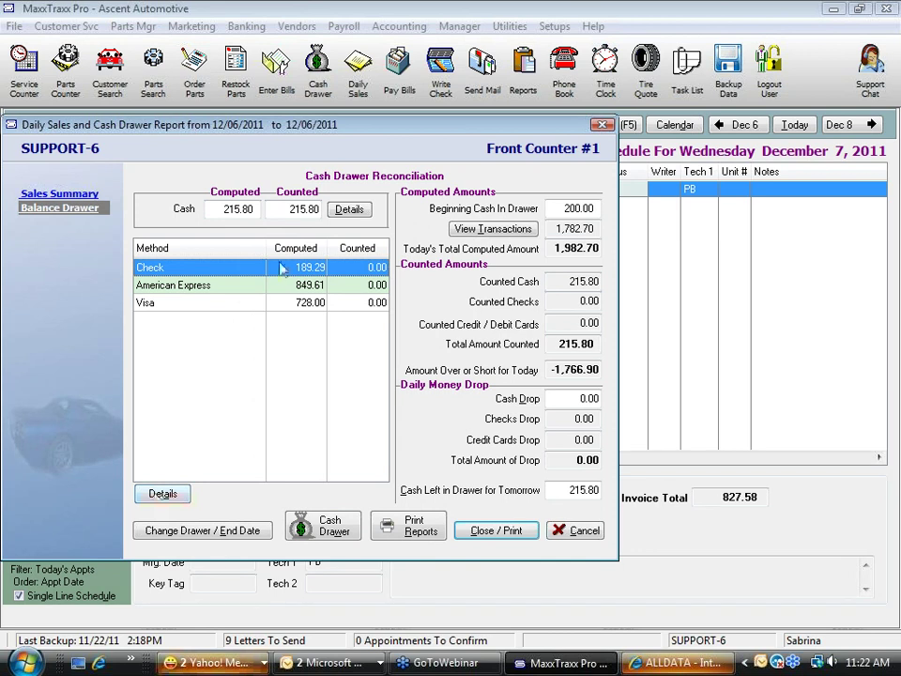
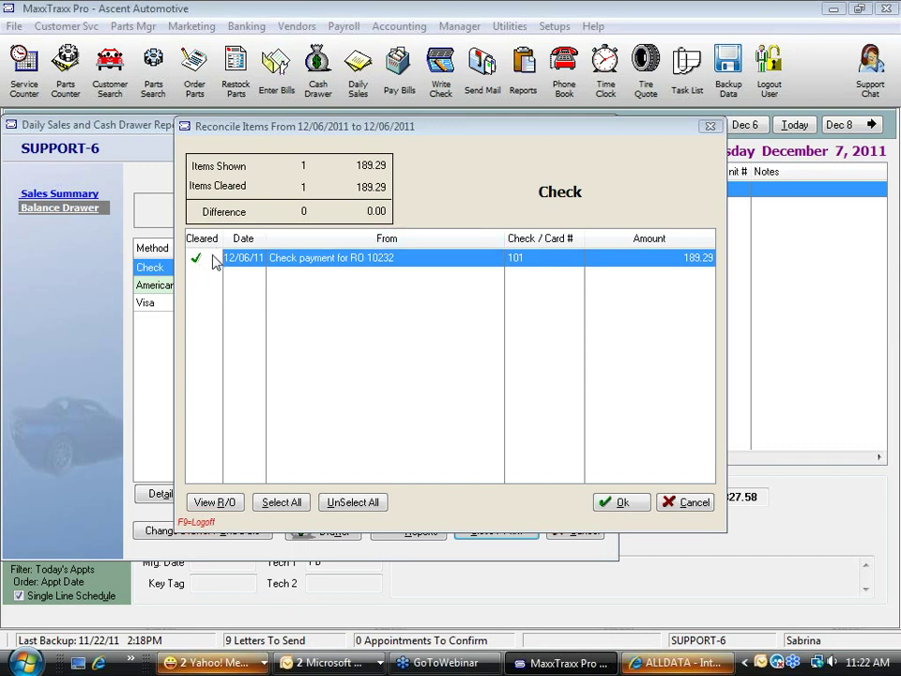
{"action": "left_click", "coordinate": [637, 505]}
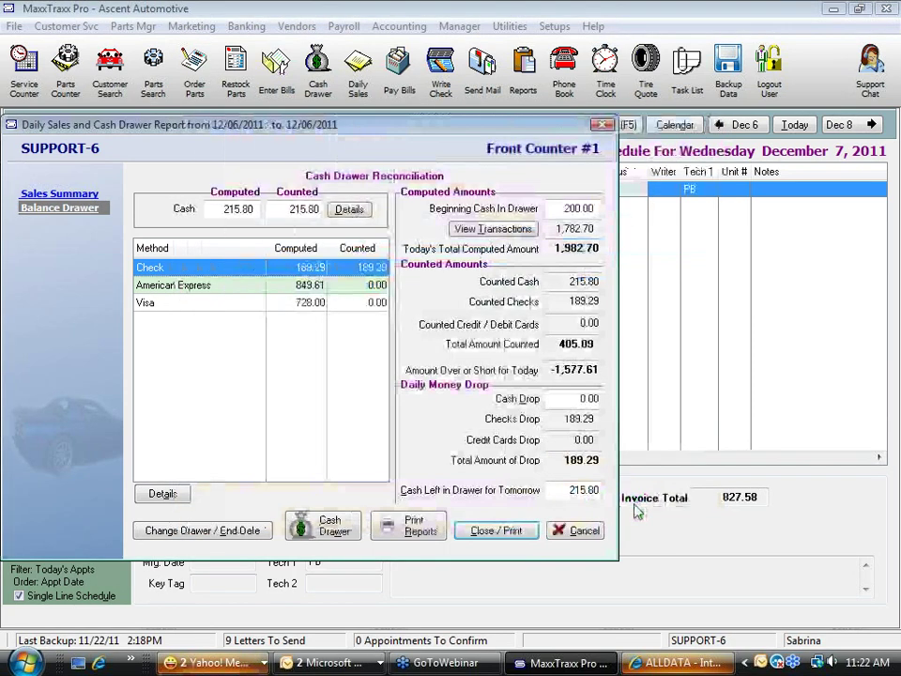
Mark the American Express payment as cleared in its reconcile items and accept.
{"action": "left_click", "coordinate": [293, 285]}
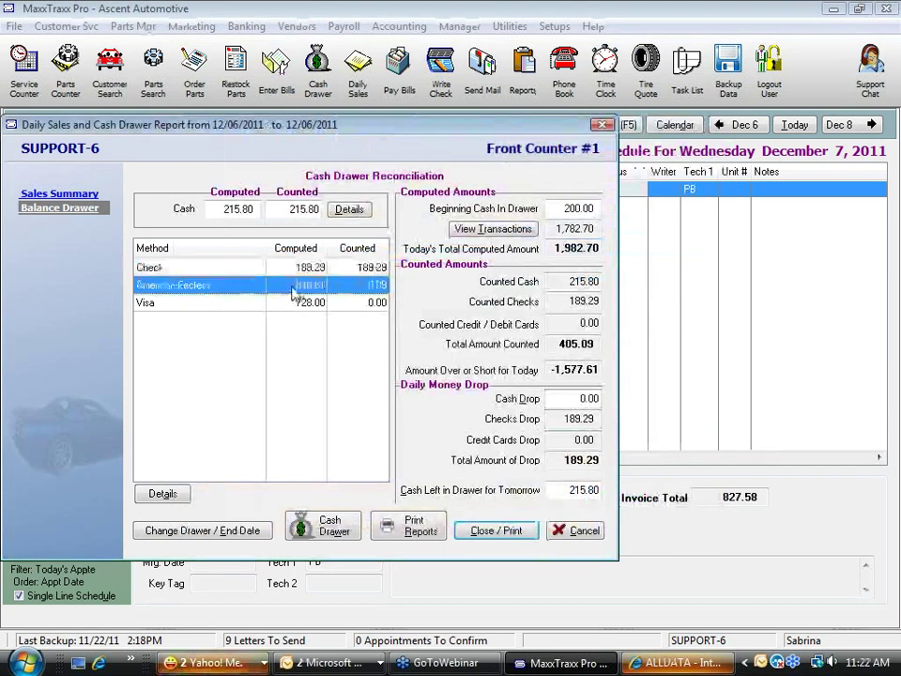
{"action": "double_click", "coordinate": [281, 288]}
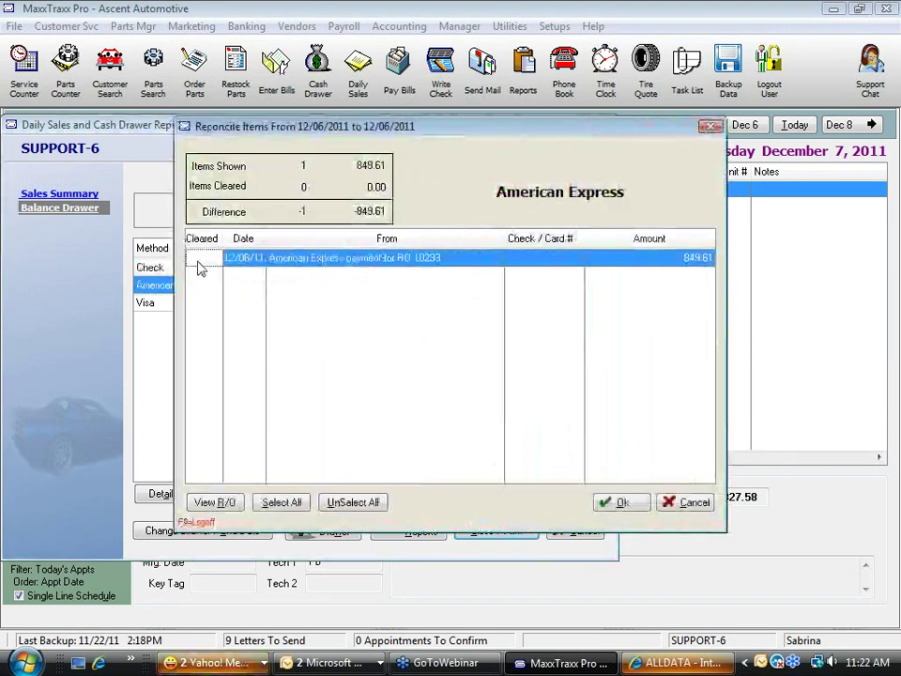
{"action": "left_click", "coordinate": [196, 260]}
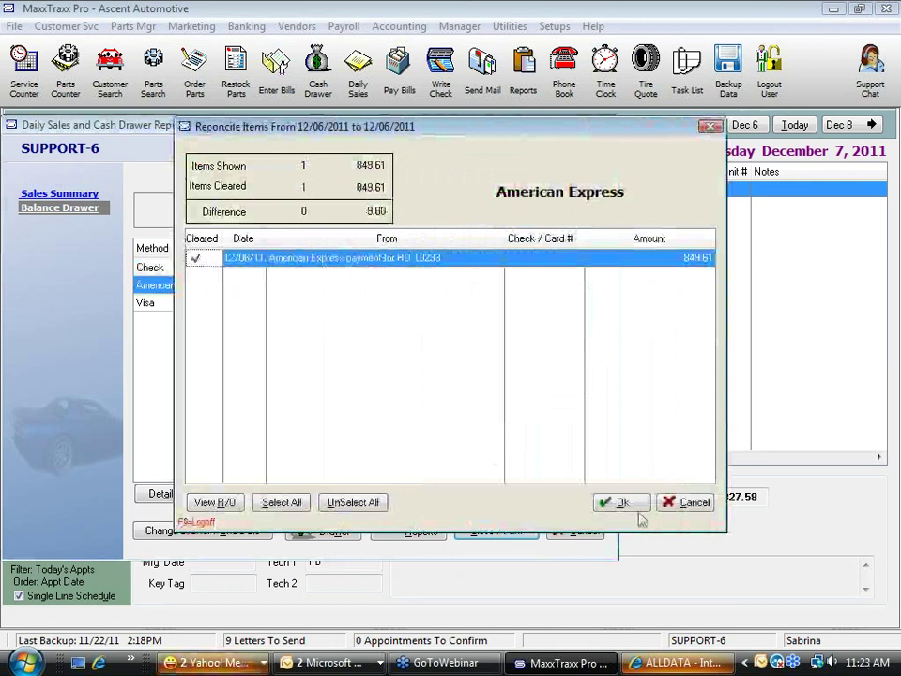
{"action": "left_click", "coordinate": [639, 507]}
Mark the Visa payment as cleared in its reconcile items and accept.
{"action": "left_click", "coordinate": [255, 306]}
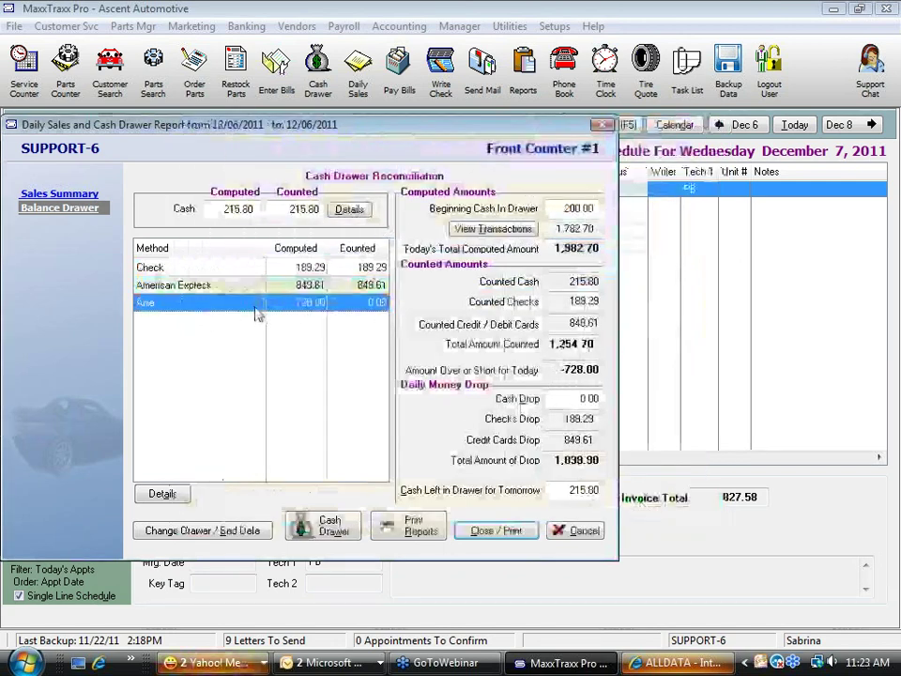
{"action": "double_click", "coordinate": [255, 305]}
{"action": "left_click", "coordinate": [198, 261]}
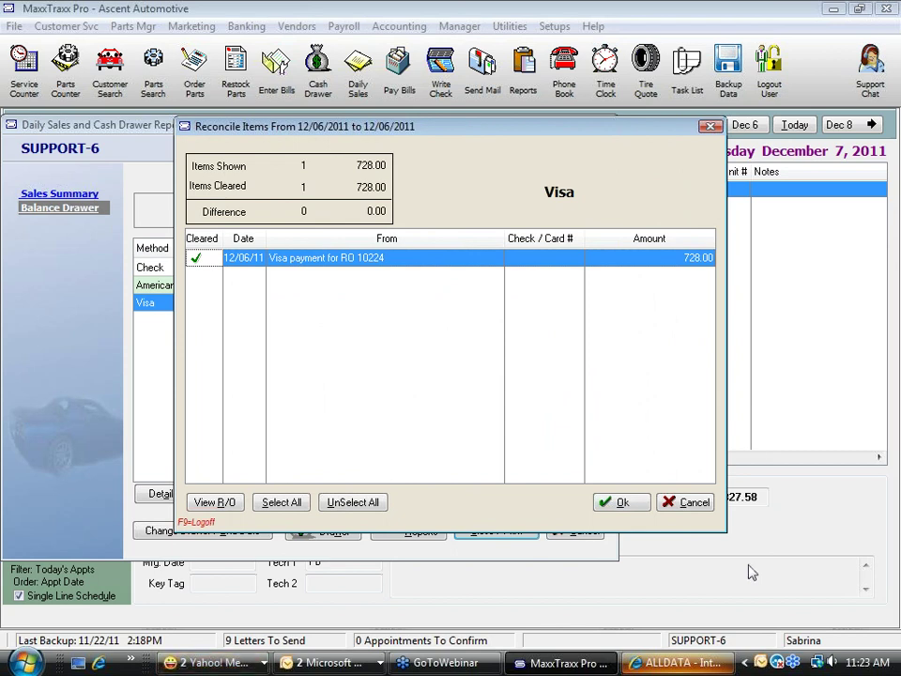
{"action": "left_click", "coordinate": [635, 508]}
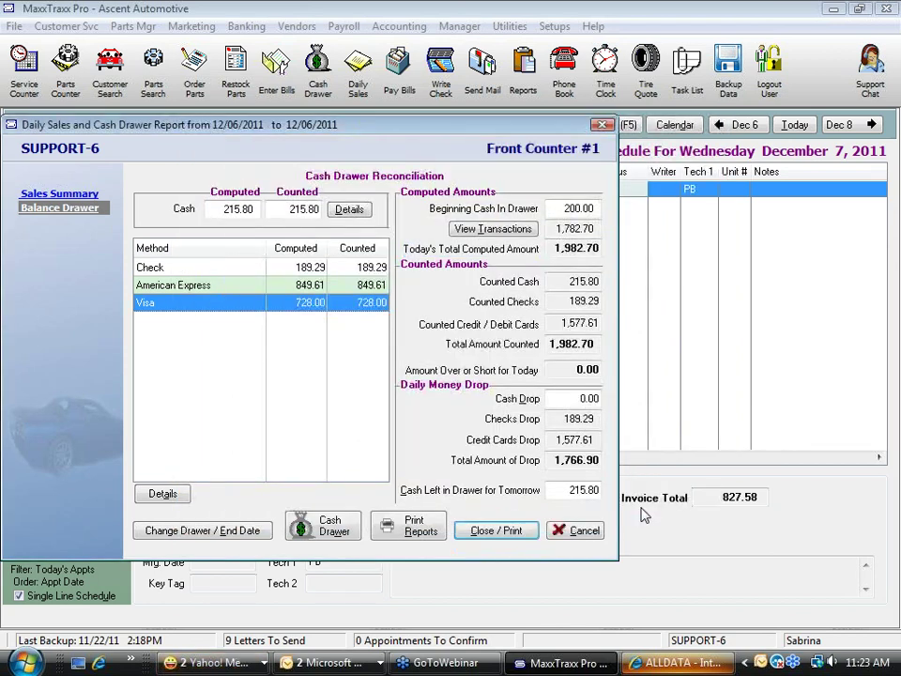
Compare computed and counted amounts for each payment method, and review the counted checks, counted cards and amount over or short for the day.
{"action": "left_click", "coordinate": [319, 272]}
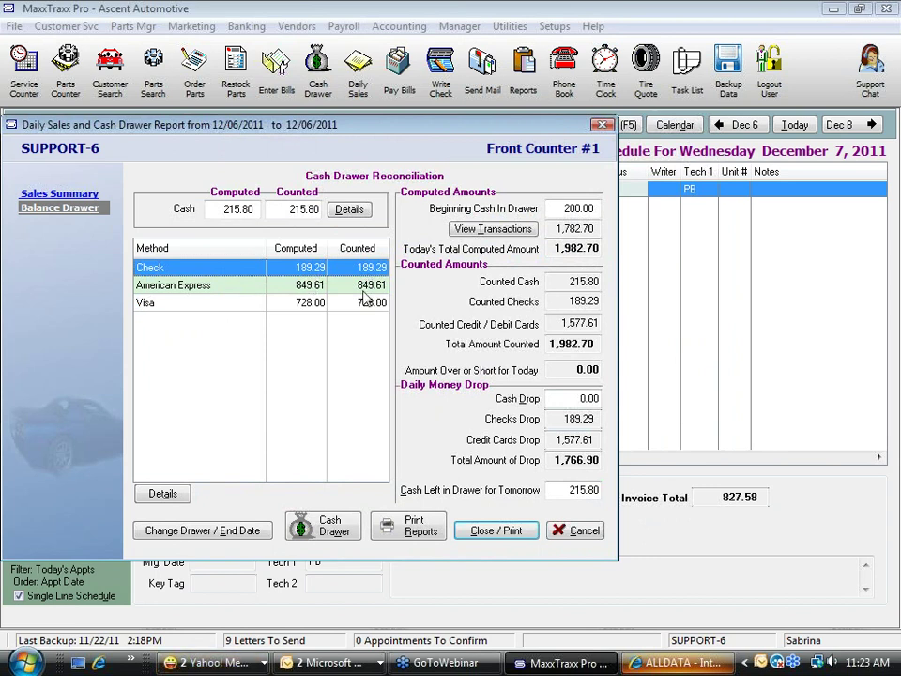
{"action": "left_click", "coordinate": [374, 286]}
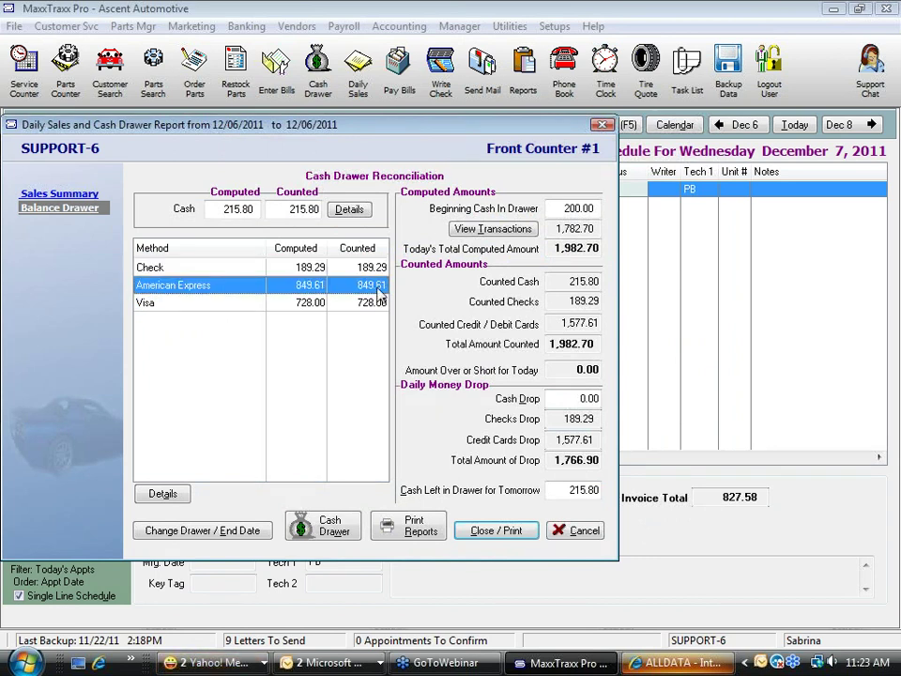
{"action": "left_click", "coordinate": [374, 304]}
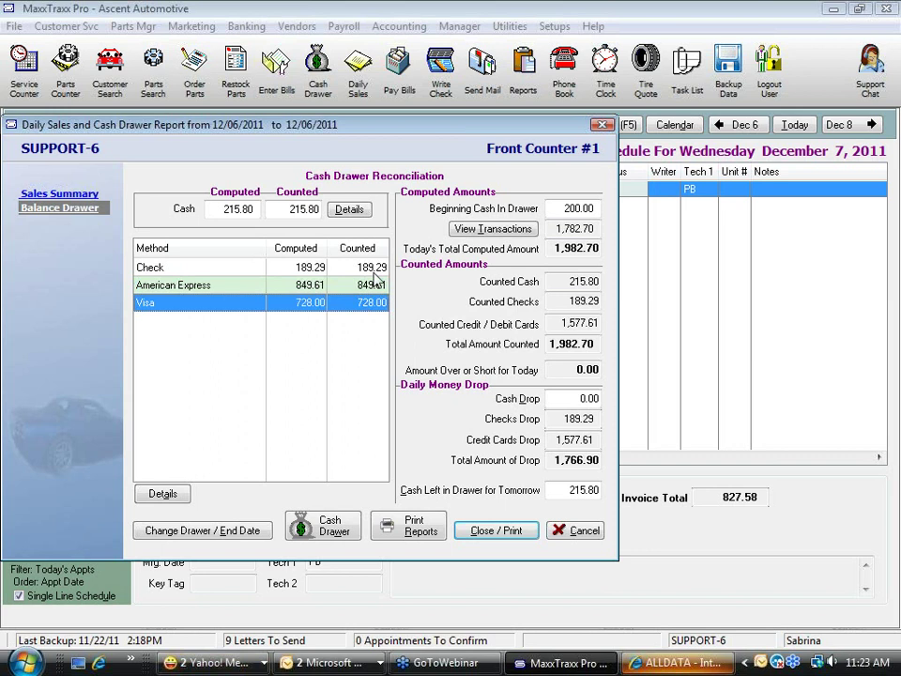
{"action": "left_click", "coordinate": [559, 301]}
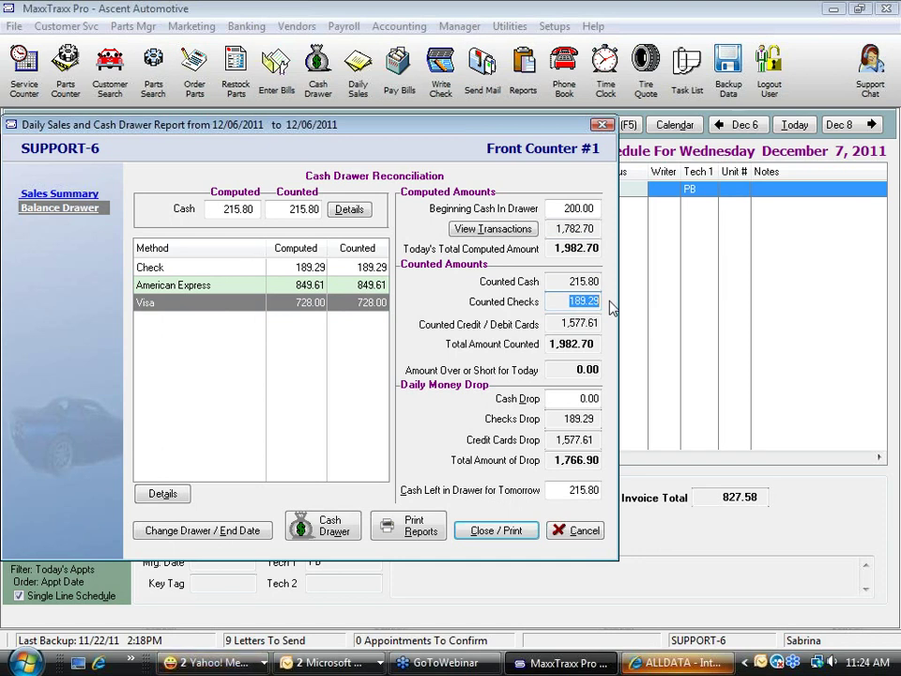
{"action": "left_click", "coordinate": [601, 323]}
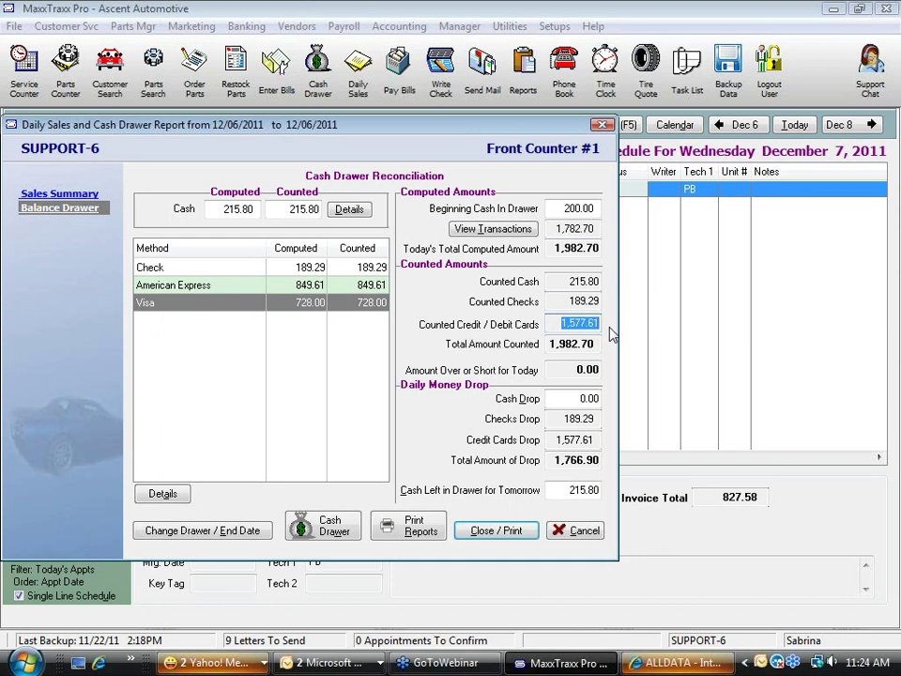
{"action": "left_click", "coordinate": [561, 368]}
{"action": "double_click", "coordinate": [560, 369]}
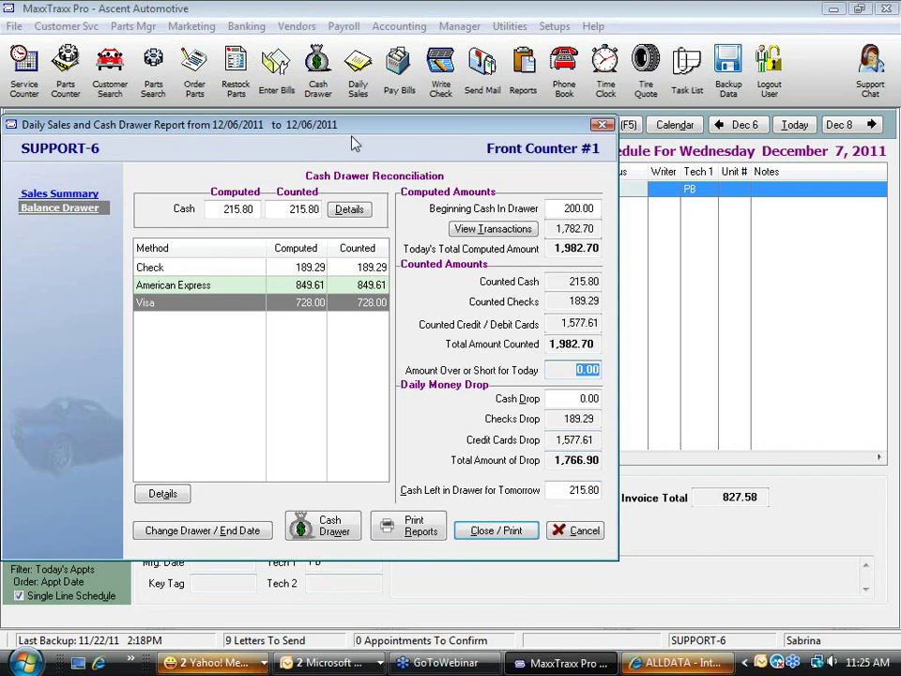
{"action": "key", "text": "Tab"}
{"action": "left_click", "coordinate": [357, 268]}
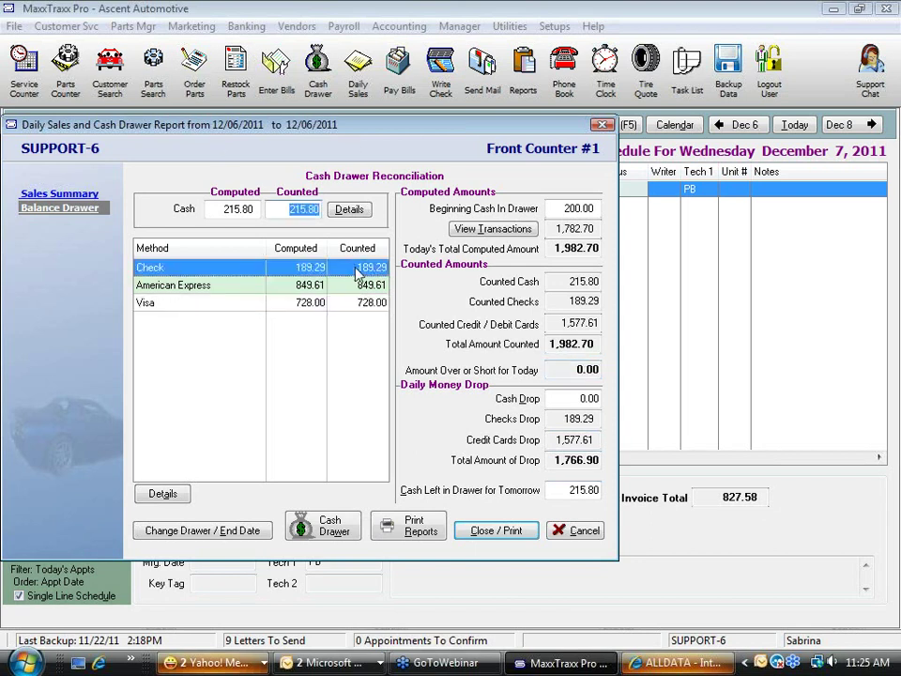
{"action": "left_click", "coordinate": [366, 285]}
{"action": "left_click", "coordinate": [368, 302]}
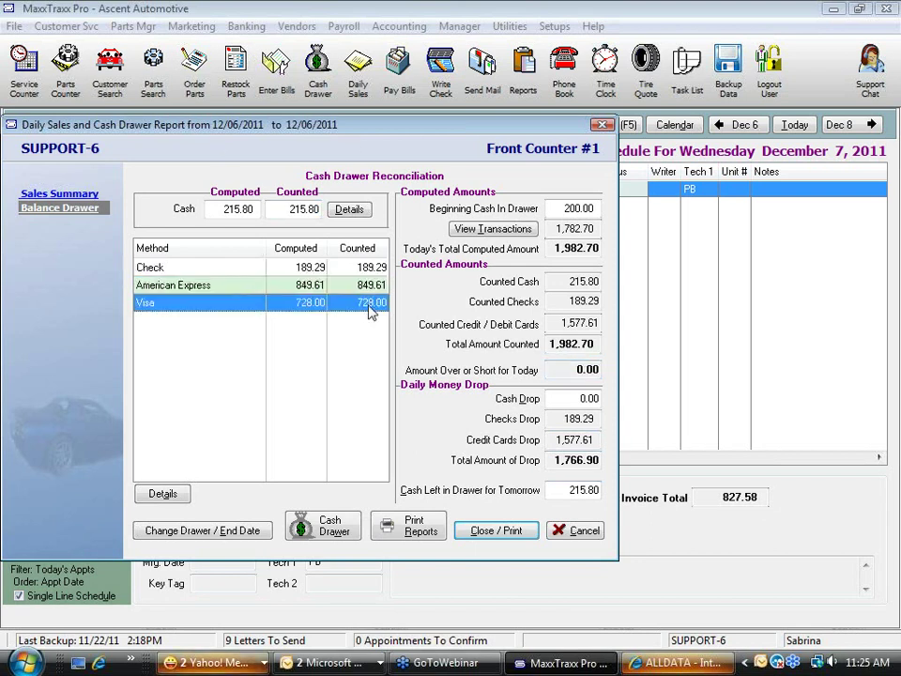
{"action": "left_click", "coordinate": [386, 268]}
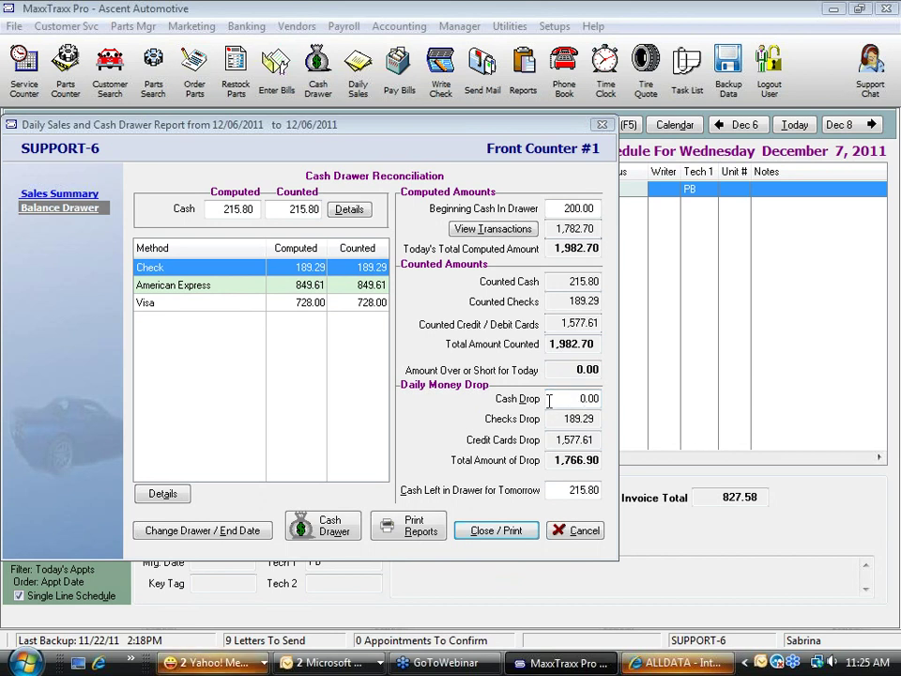
Review the cash, checks and credit cards drop amounts in the daily money drop.
{"action": "left_click", "coordinate": [549, 399]}
{"action": "left_click", "coordinate": [570, 422]}
{"action": "left_click", "coordinate": [552, 439]}
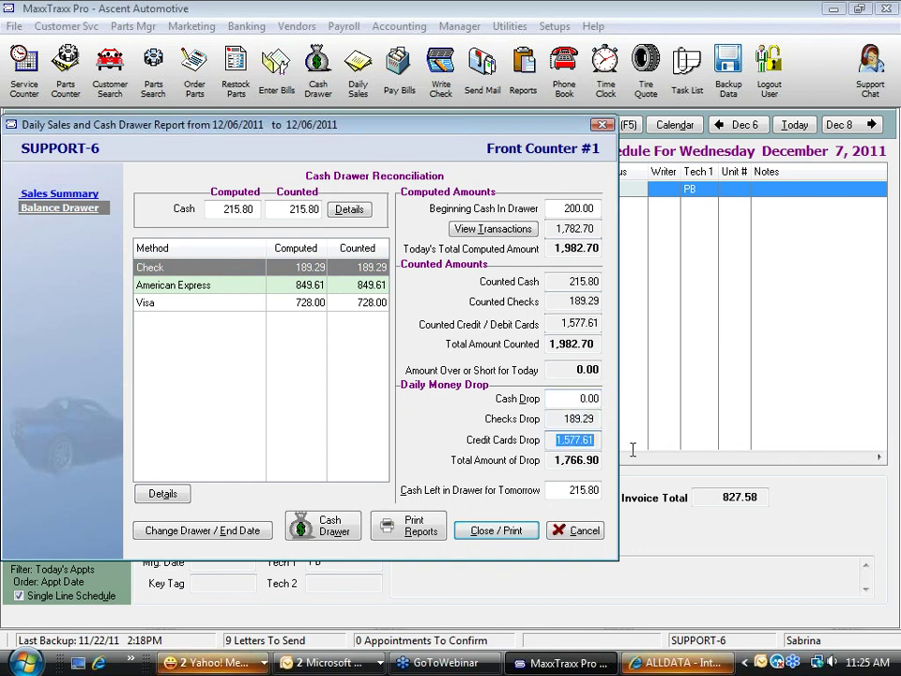
{"action": "left_click", "coordinate": [597, 399]}
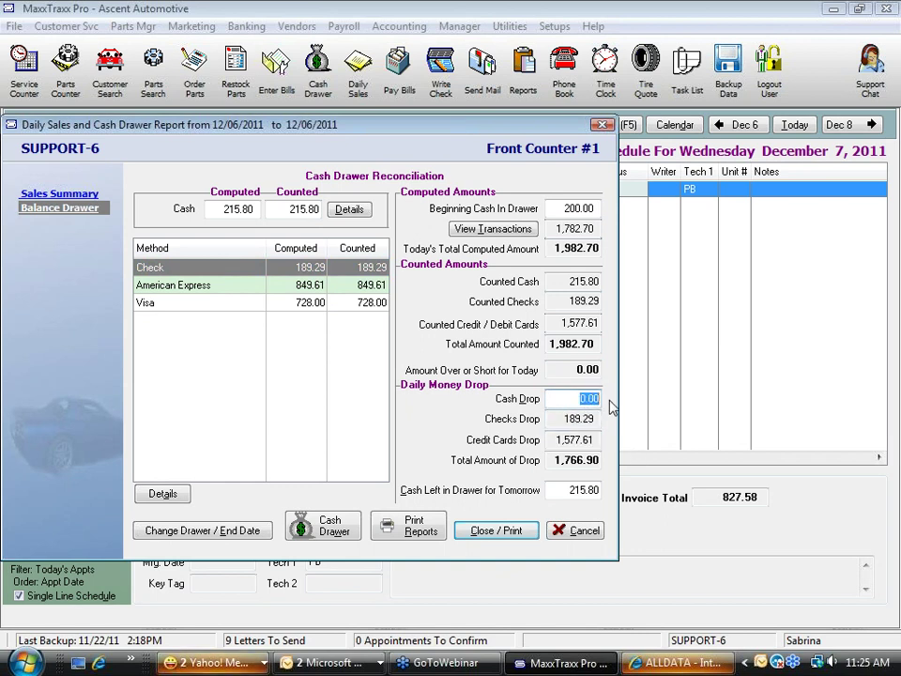
Set the cash drop in the daily money drop to 15.80.
{"action": "left_click", "coordinate": [563, 210]}
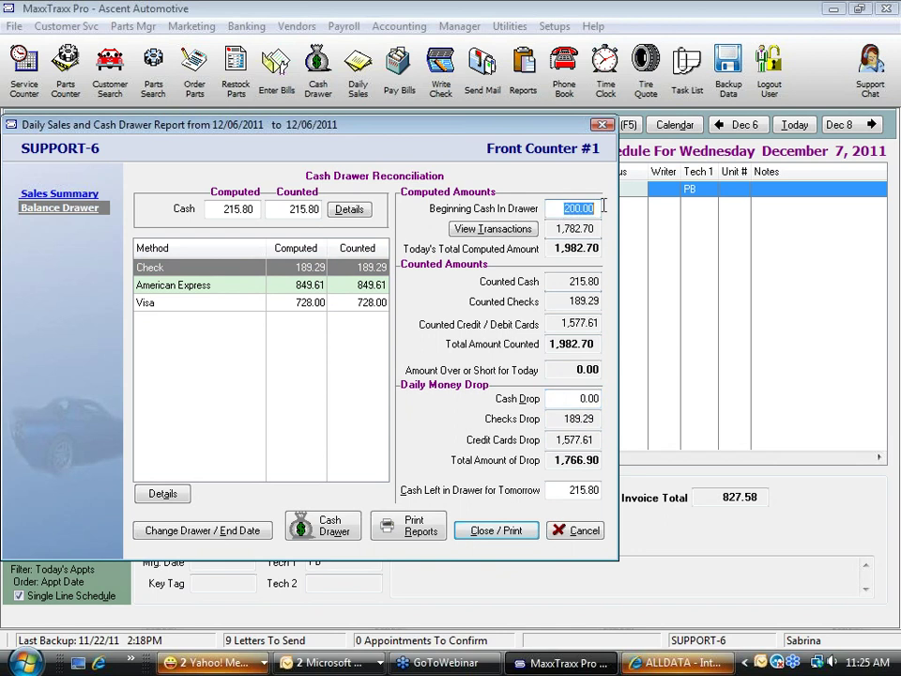
{"action": "left_click", "coordinate": [556, 402]}
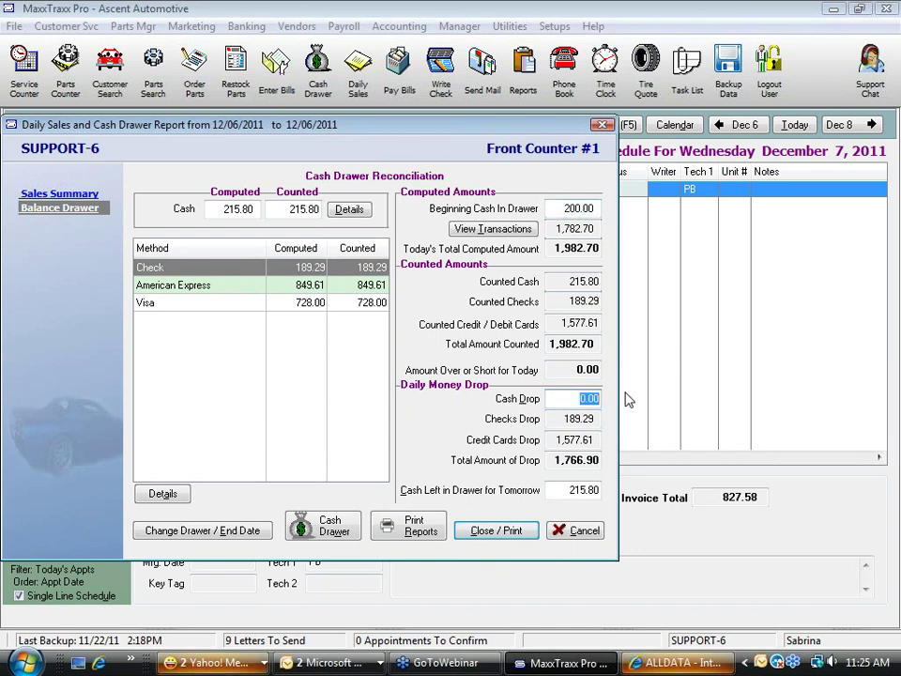
{"action": "type", "text": "15.80"}
{"action": "key", "text": "Tab"}
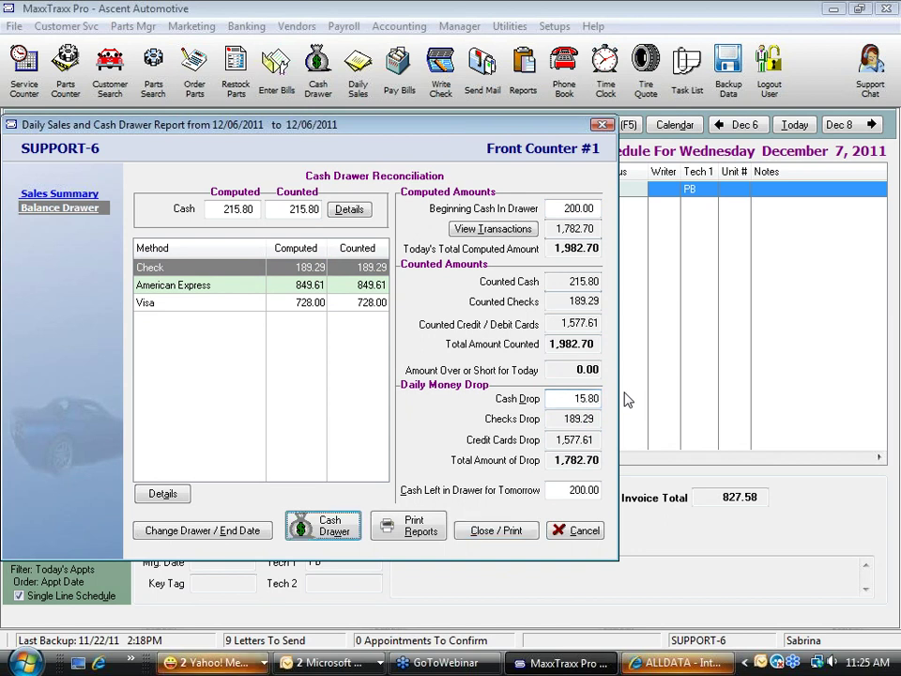
Compare the cash drop and the cash left in the drawer for tomorrow with the beginning cash in the drawer.
{"action": "left_click", "coordinate": [587, 398]}
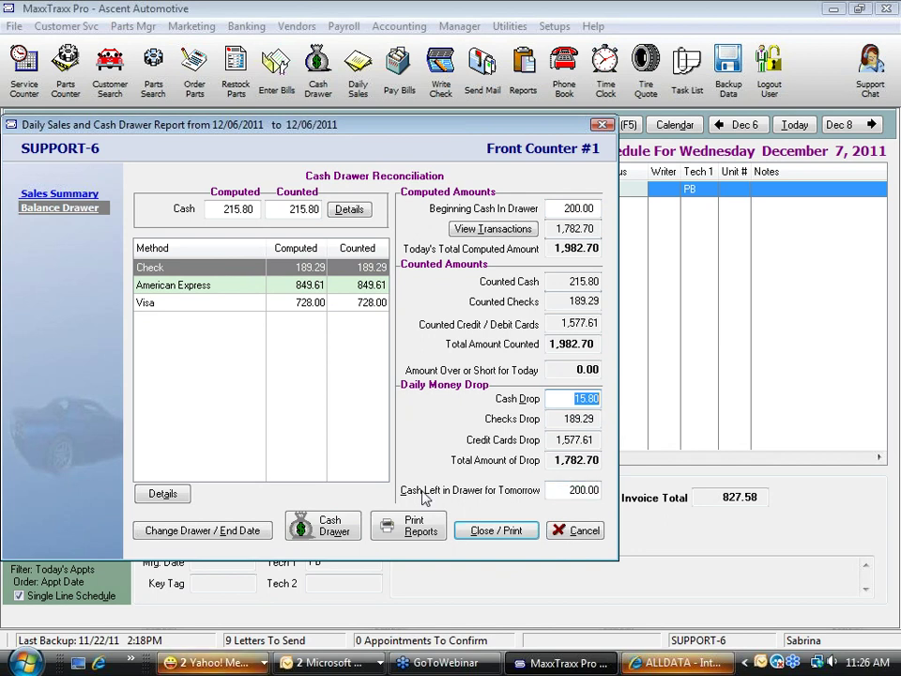
{"action": "left_click", "coordinate": [563, 490]}
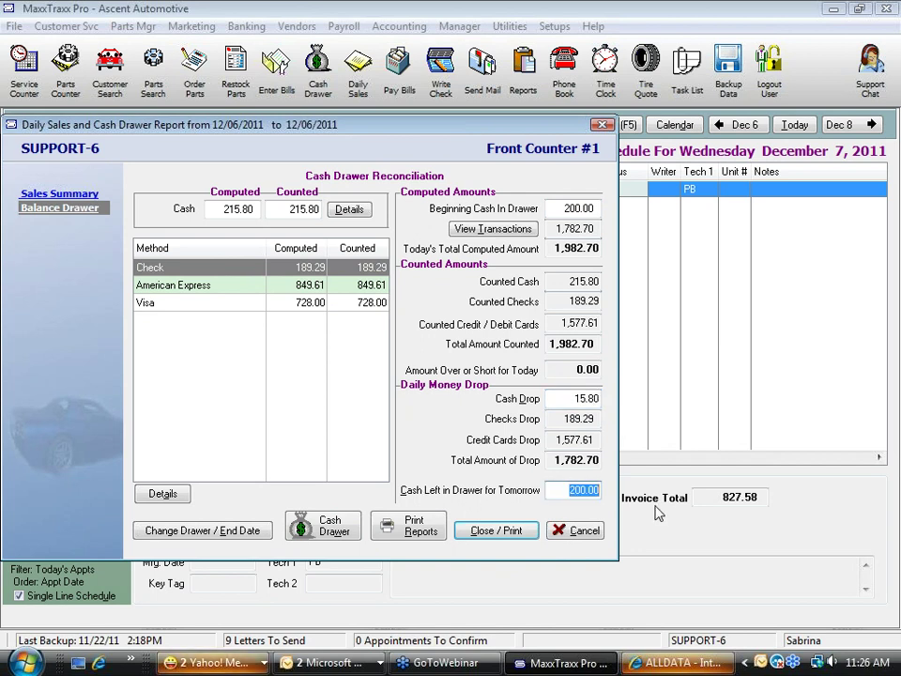
{"action": "left_click", "coordinate": [570, 489]}
{"action": "double_click", "coordinate": [582, 490]}
{"action": "left_click", "coordinate": [570, 489]}
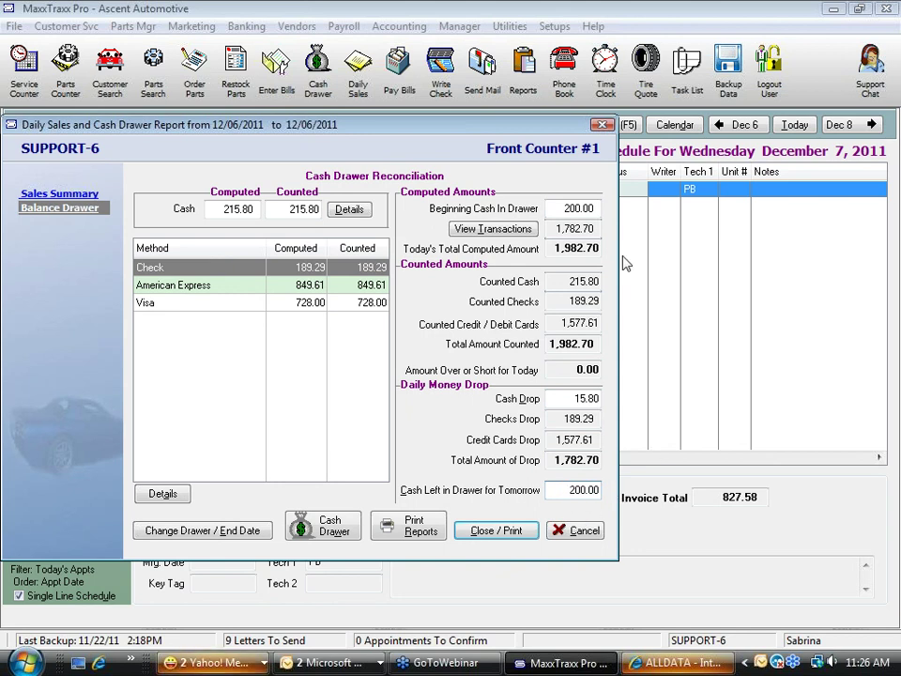
{"action": "double_click", "coordinate": [569, 209]}
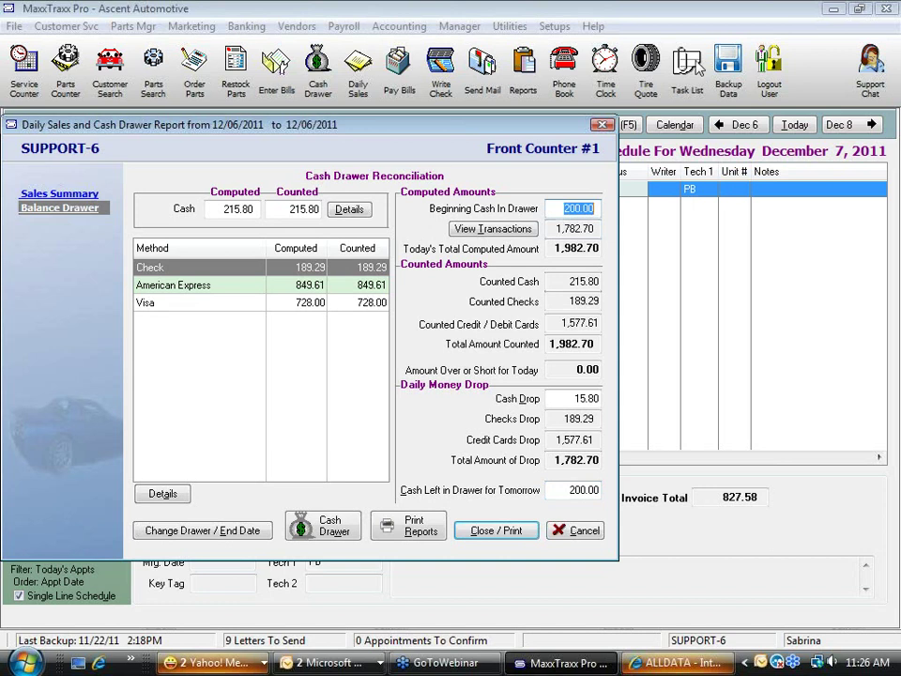
{"action": "left_click", "coordinate": [663, 62]}
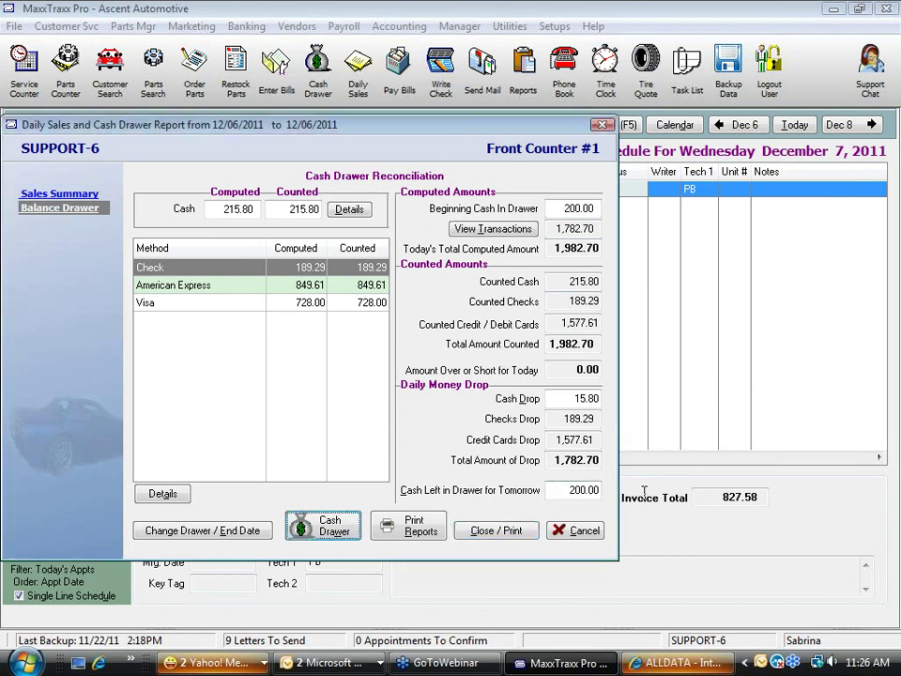
{"action": "left_click", "coordinate": [595, 207]}
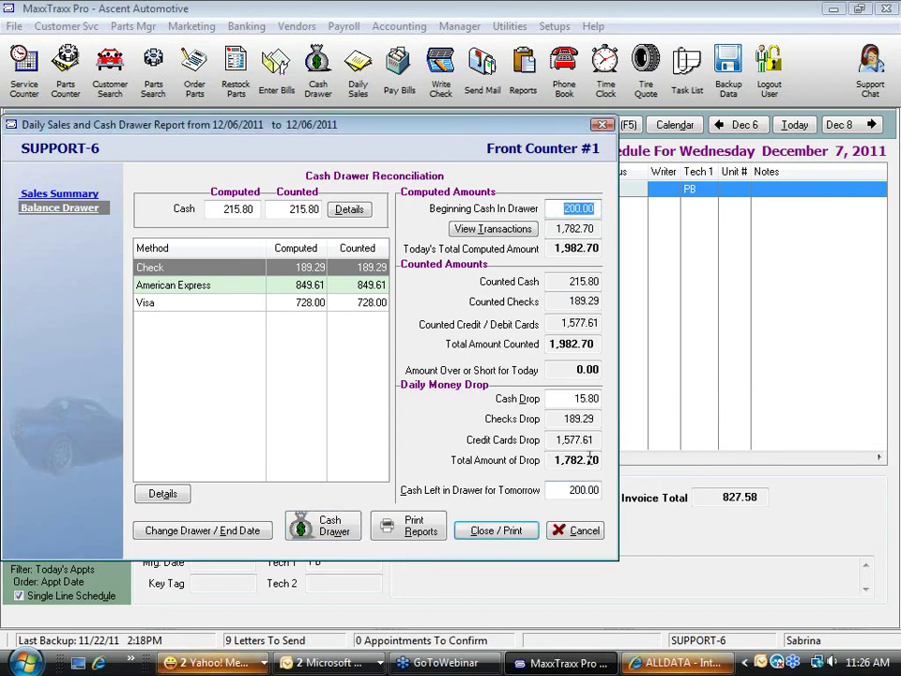
Check the cash, checks and credit cards drop amounts against the check, American Express and Visa rows of the reconciliation.
{"action": "left_click", "coordinate": [566, 402]}
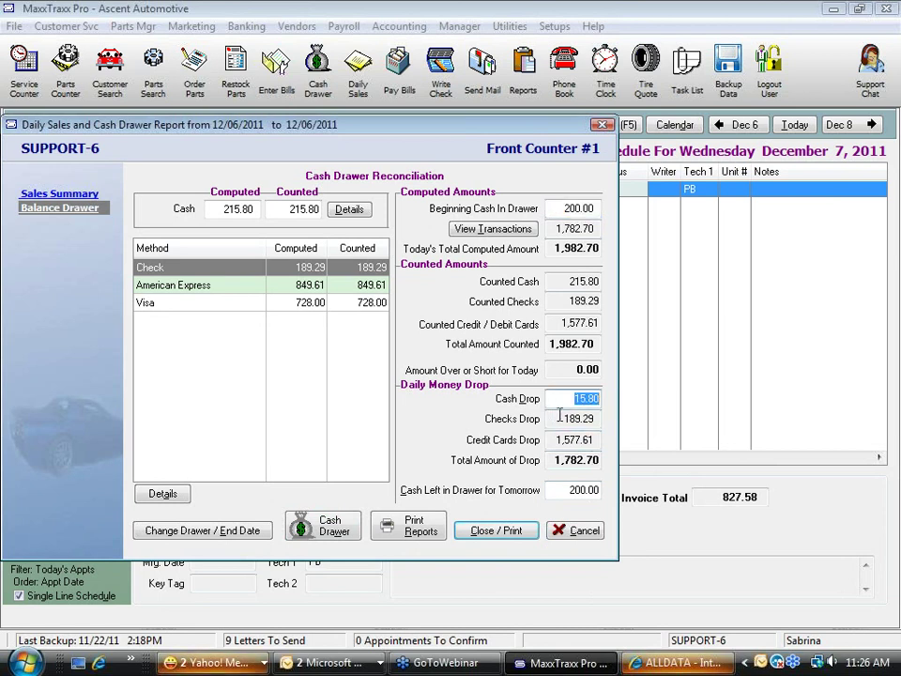
{"action": "left_click_drag", "start_coordinate": [561, 420], "coordinate": [612, 418]}
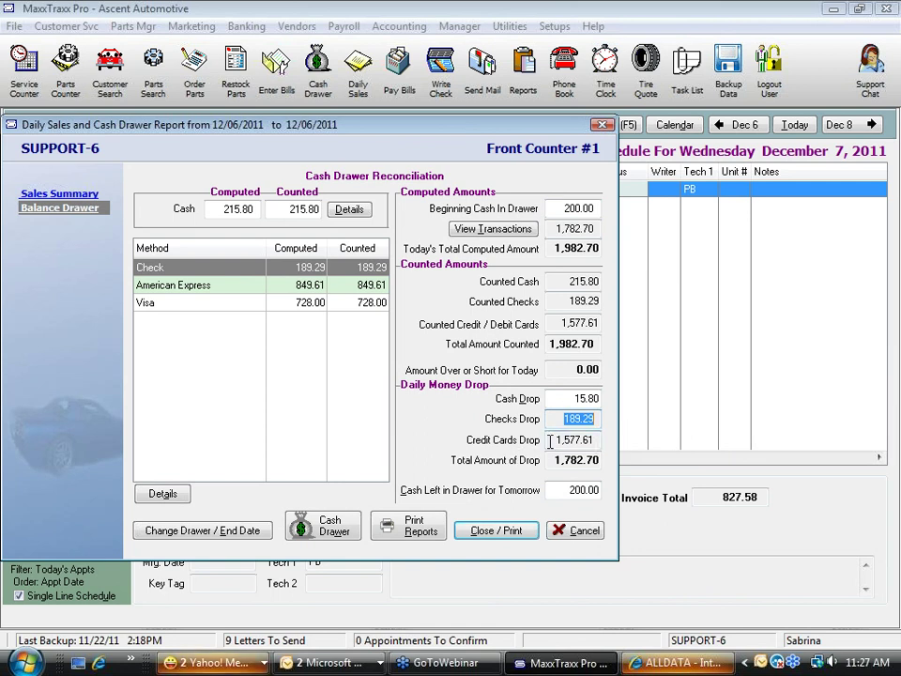
{"action": "left_click_drag", "start_coordinate": [550, 441], "coordinate": [598, 440]}
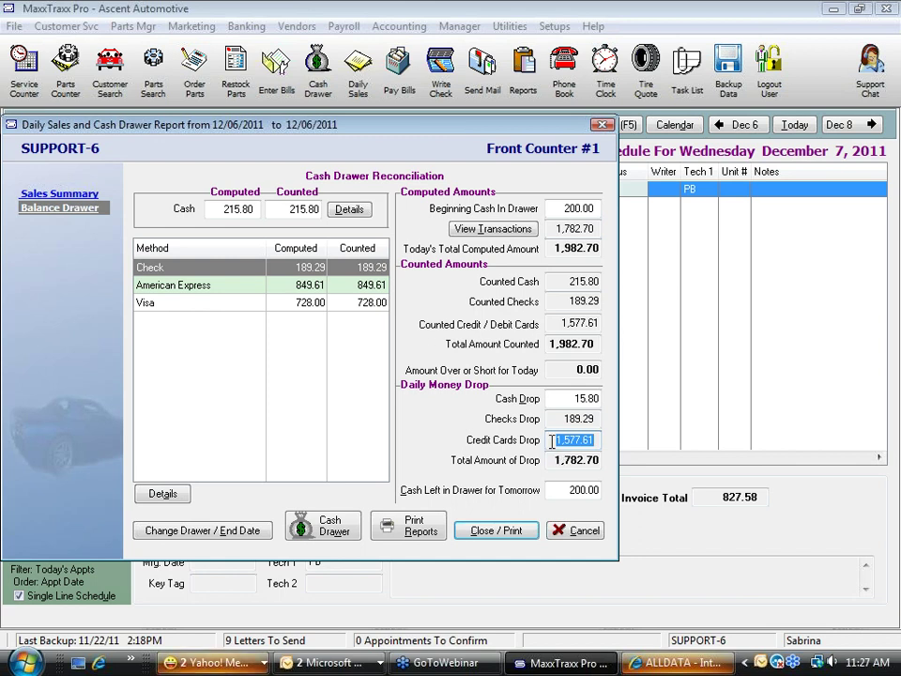
{"action": "left_click", "coordinate": [572, 420]}
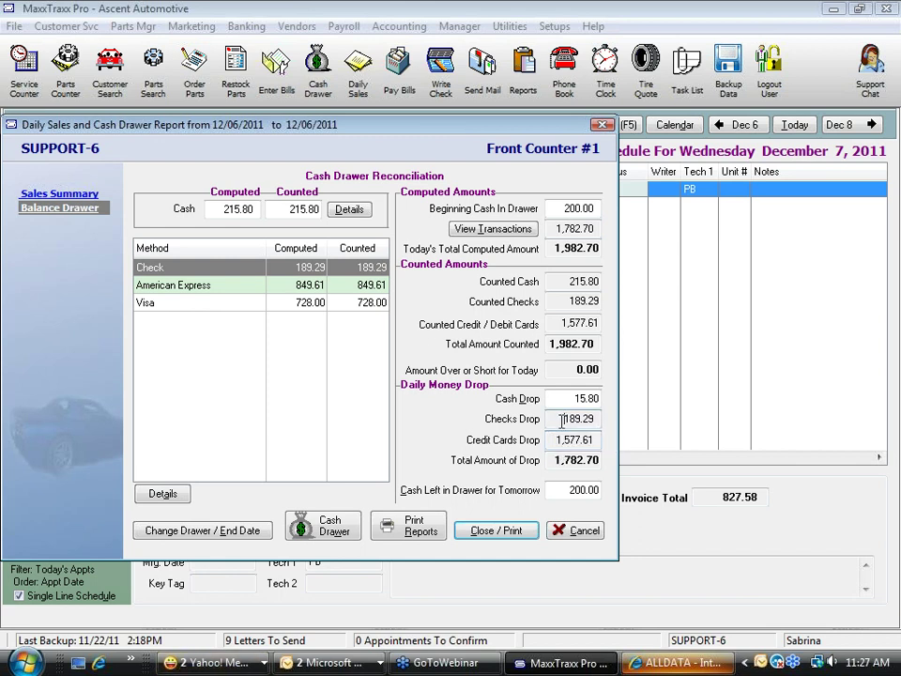
{"action": "double_click", "coordinate": [569, 420]}
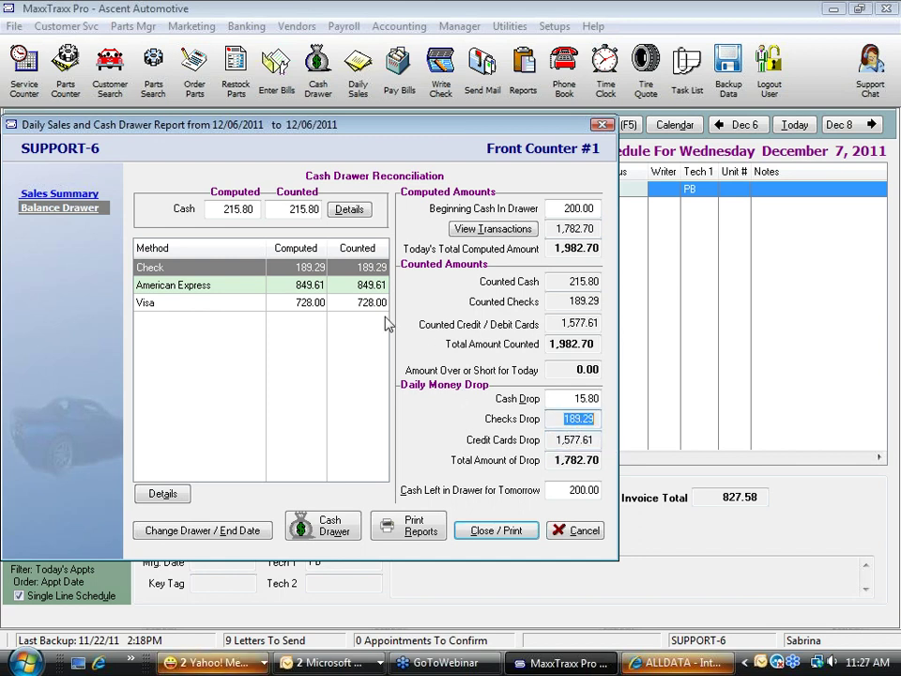
{"action": "left_click", "coordinate": [293, 272]}
{"action": "key", "text": "Down"}
{"action": "key", "text": "Down"}
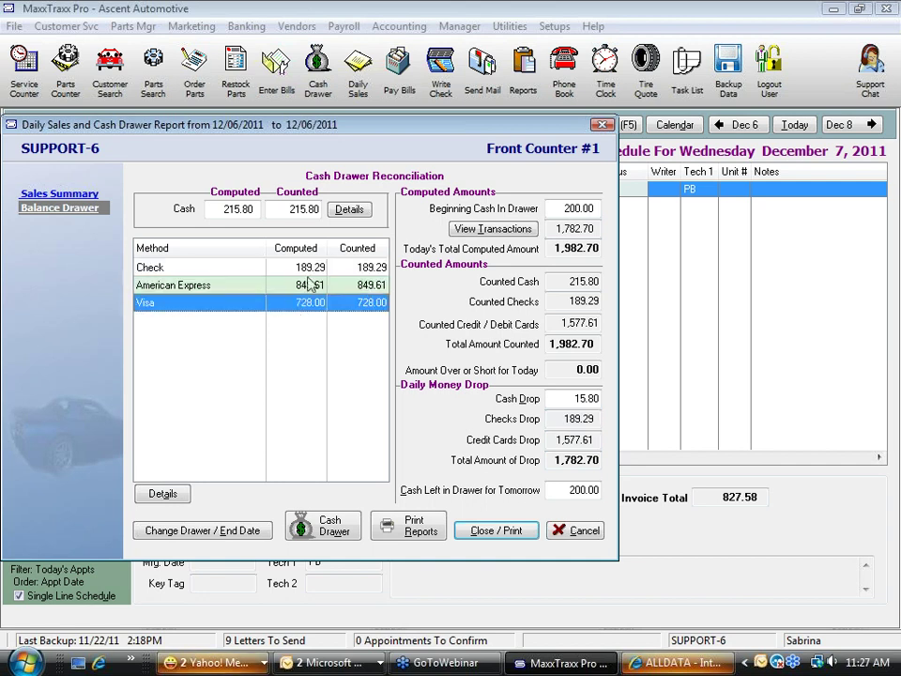
{"action": "key", "text": "Up"}
{"action": "key", "text": "Up"}
{"action": "key", "text": "Down"}
{"action": "key", "text": "Down"}
Close out the Front Counter #1 drawer, confirming 200.00 as tomorrow's beginning cash, to reach the closing reports.
{"action": "left_click_drag", "start_coordinate": [408, 137], "coordinate": [351, 419]}
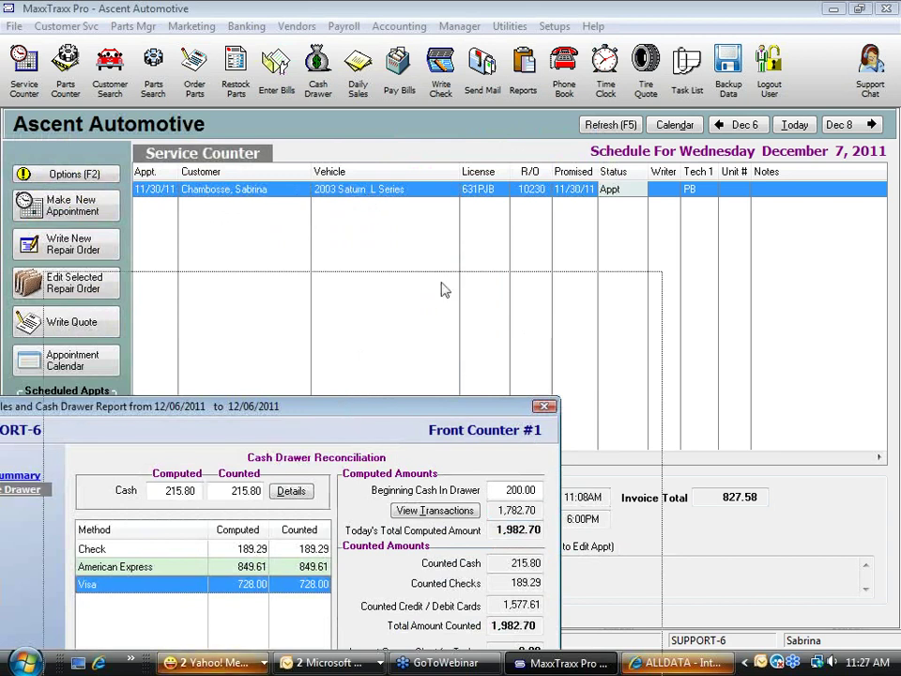
{"action": "left_click_drag", "start_coordinate": [429, 82], "coordinate": [429, 82]}
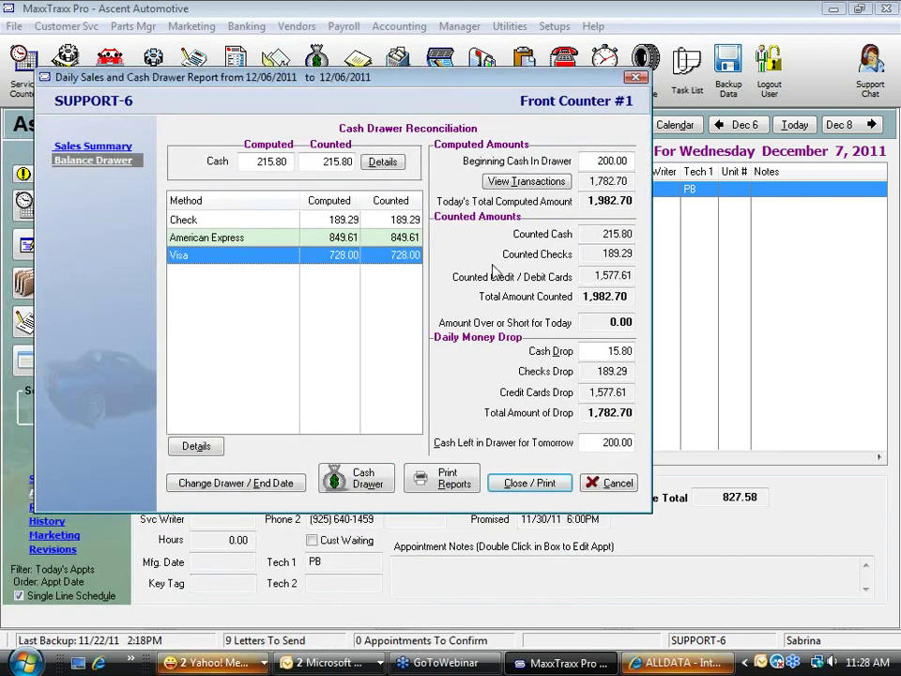
{"action": "left_click", "coordinate": [531, 484]}
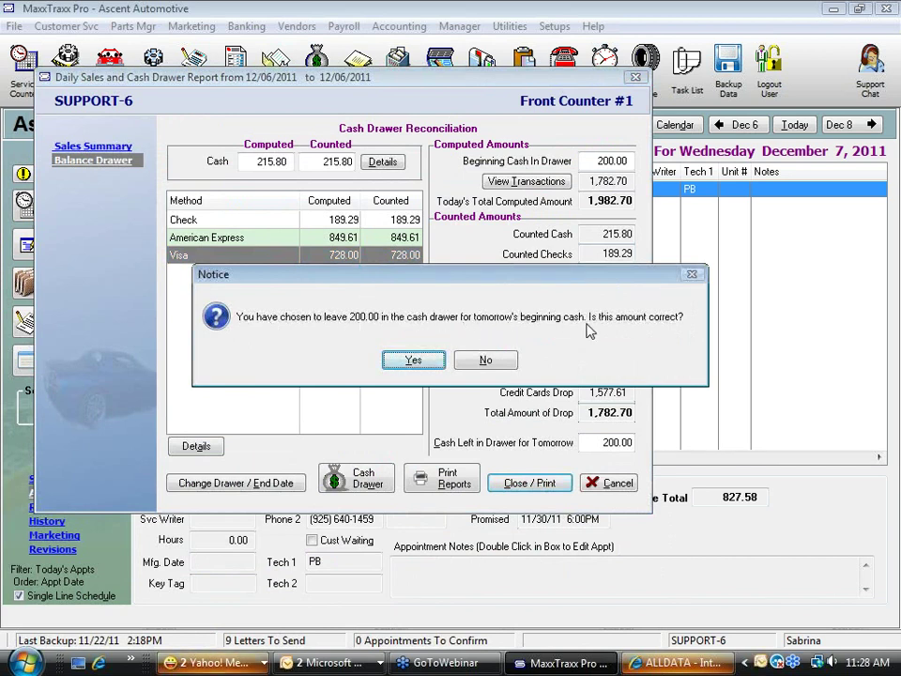
{"action": "left_click", "coordinate": [414, 361]}
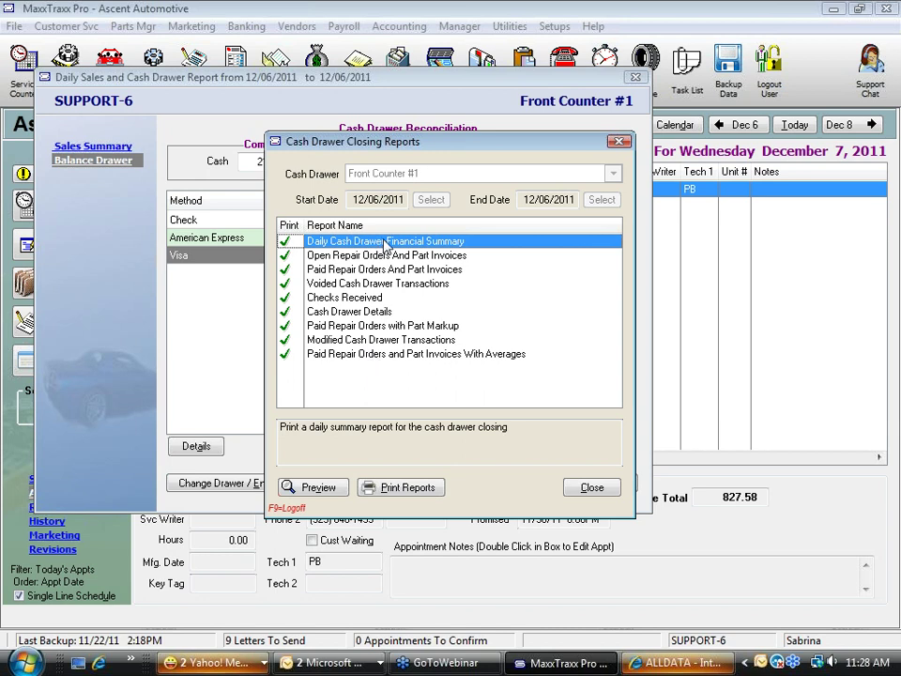
Review the descriptions of the cash drawer closing reports, including voided transactions, modified transactions, drawer details and paid orders with averages.
{"action": "left_click", "coordinate": [344, 284]}
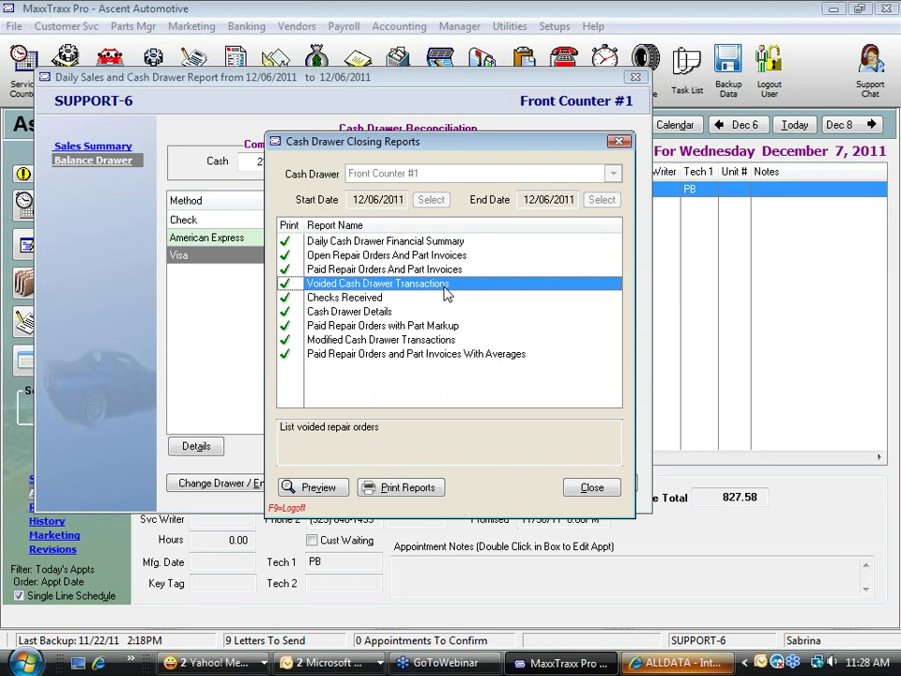
{"action": "left_click", "coordinate": [428, 339]}
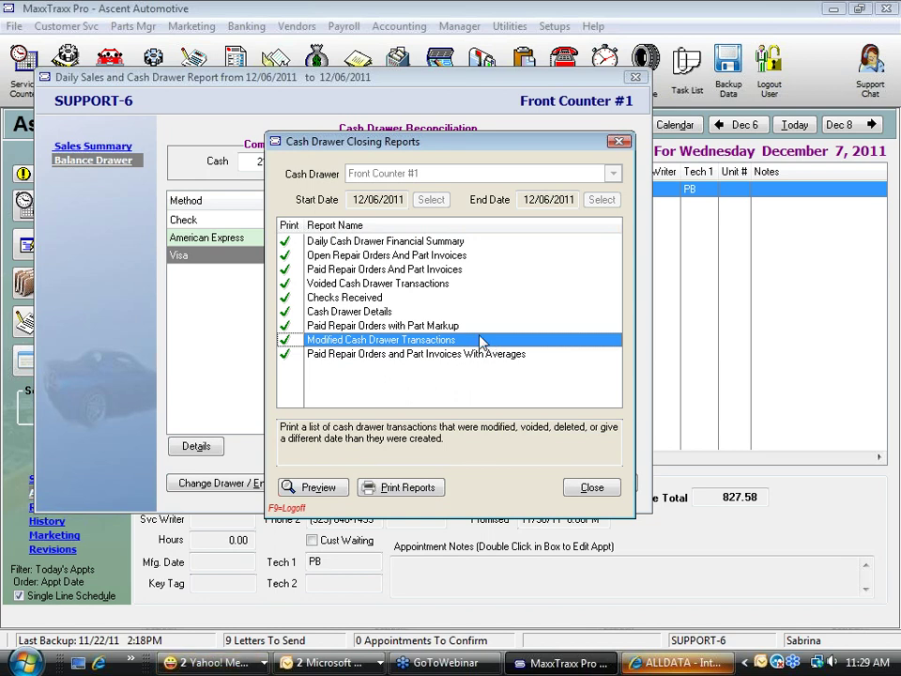
{"action": "left_click", "coordinate": [375, 311]}
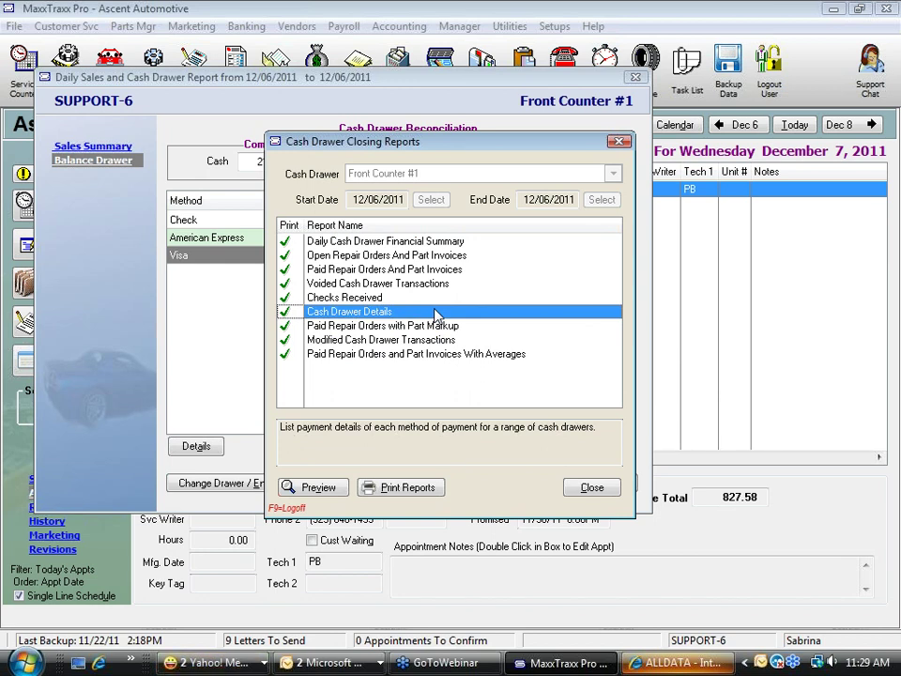
{"action": "left_click", "coordinate": [374, 242]}
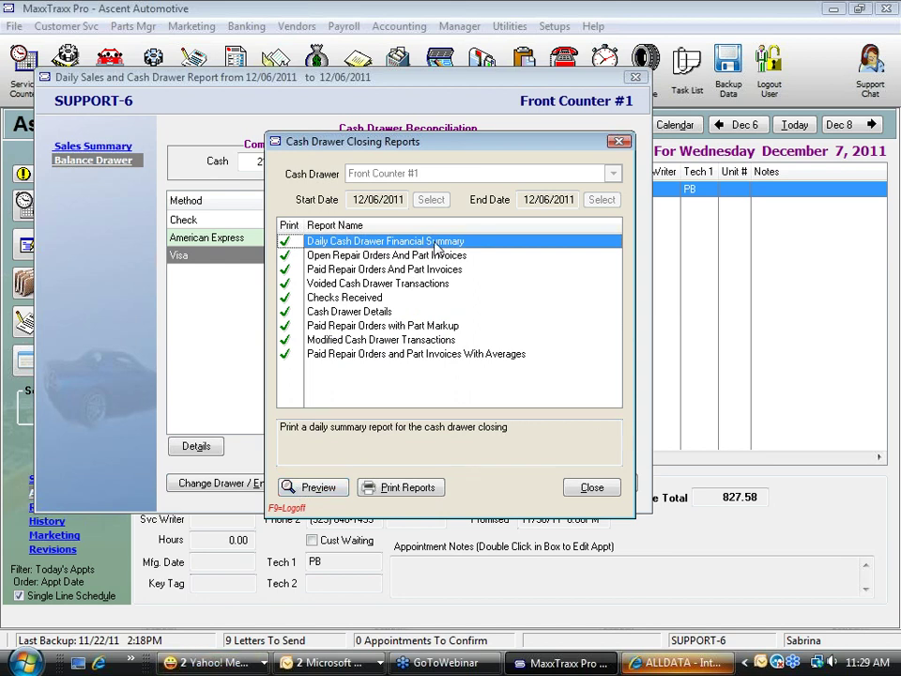
{"action": "left_click_drag", "start_coordinate": [397, 271], "coordinate": [378, 354]}
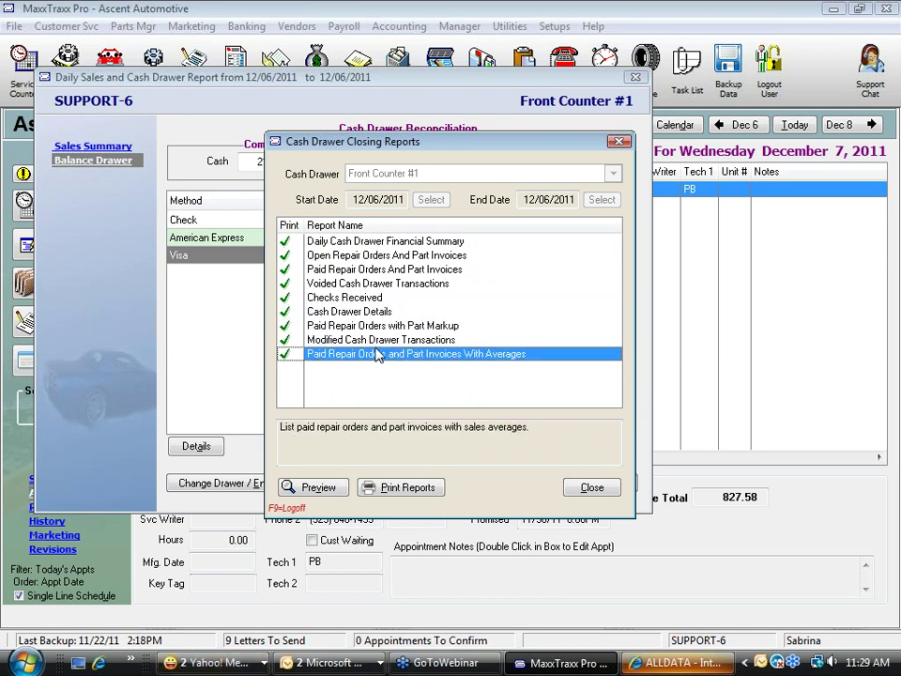
{"action": "left_click", "coordinate": [378, 315]}
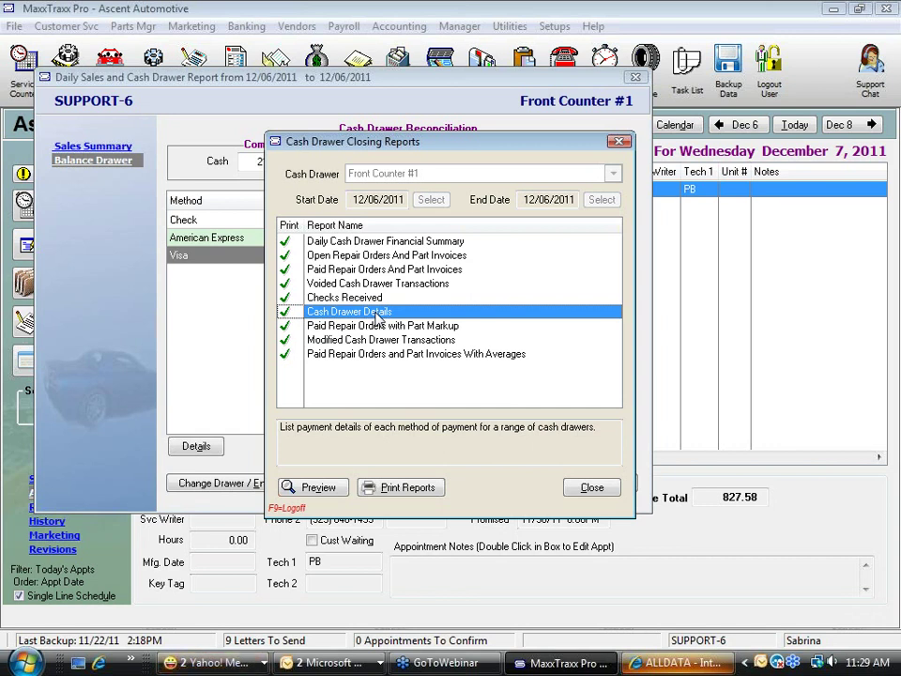
Preview the Daily Cash Drawer Financial Summary and read its sales, payment, other transaction and drawer totals pages enlarged.
{"action": "left_click", "coordinate": [427, 242]}
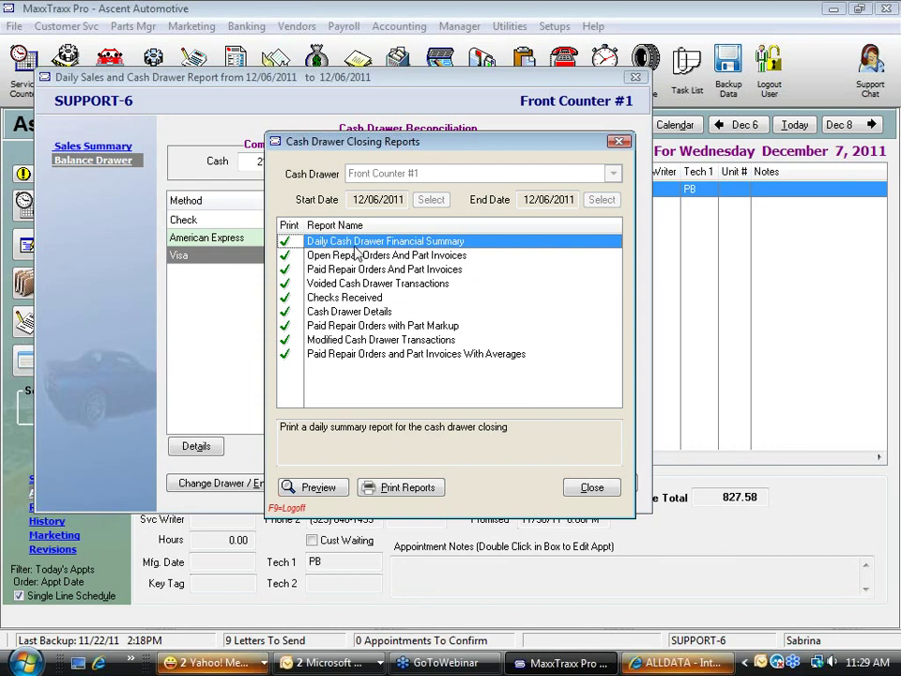
{"action": "left_click", "coordinate": [319, 487]}
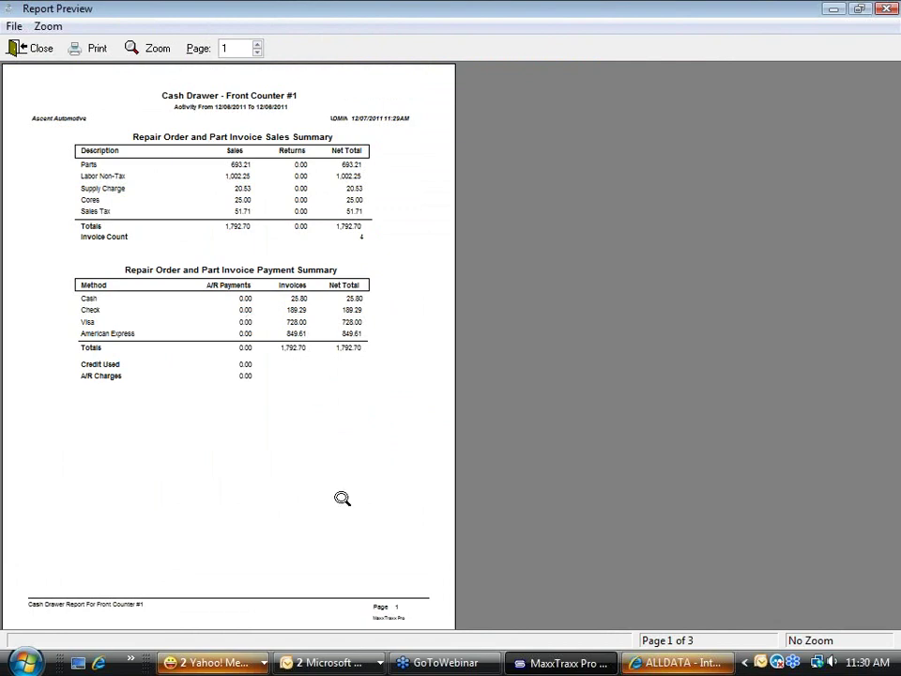
{"action": "left_click", "coordinate": [352, 446]}
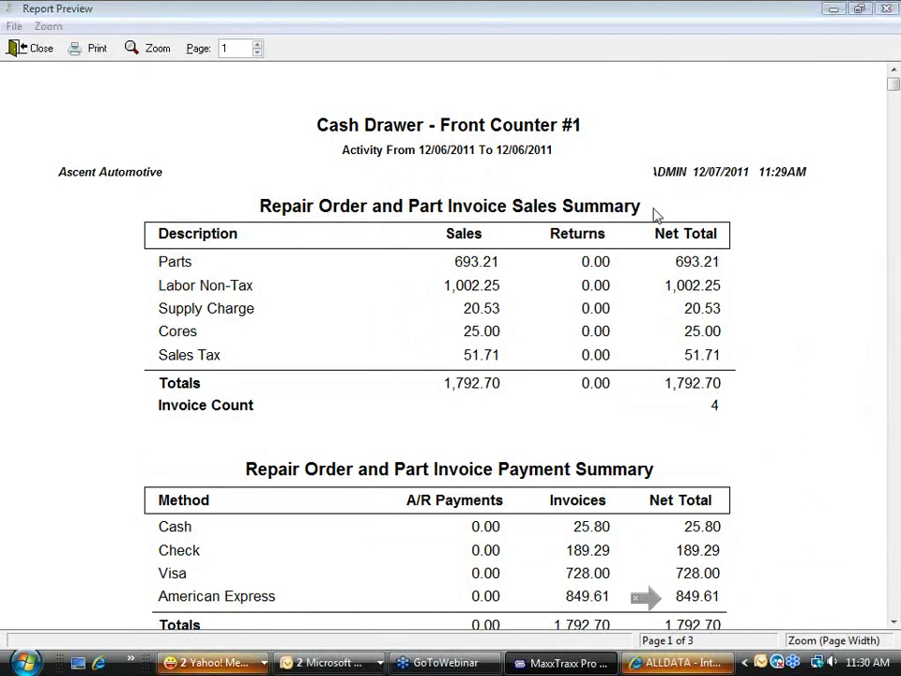
{"action": "left_click", "coordinate": [257, 44]}
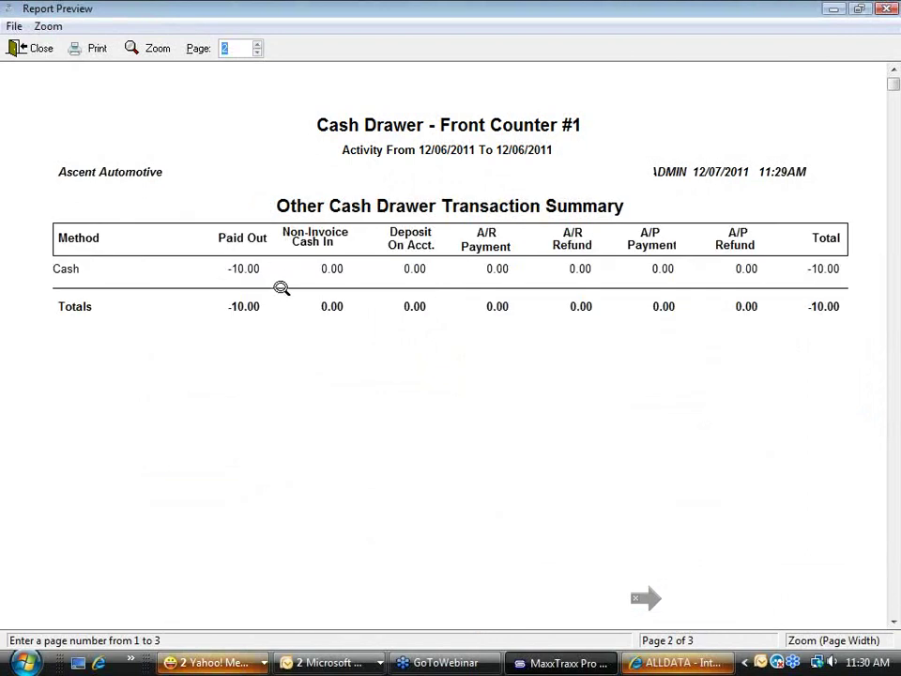
{"action": "left_click", "coordinate": [259, 47]}
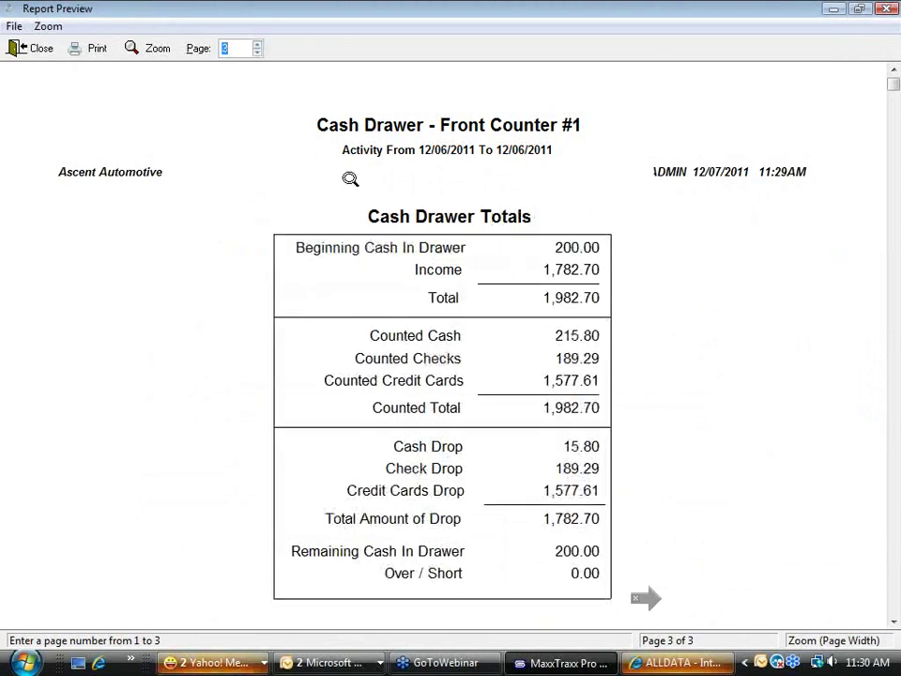
Go through the whole report again at full-page size, finishing with an enlarged view of the Cash Drawer Totals on page 3.
{"action": "left_click", "coordinate": [350, 179]}
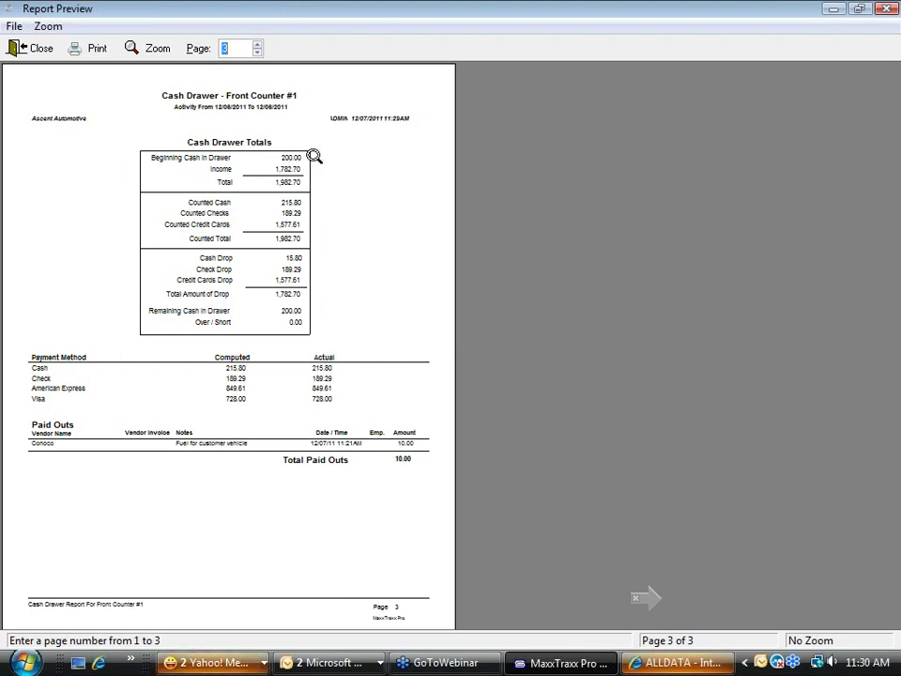
{"action": "left_click", "coordinate": [259, 52]}
{"action": "left_click", "coordinate": [258, 54]}
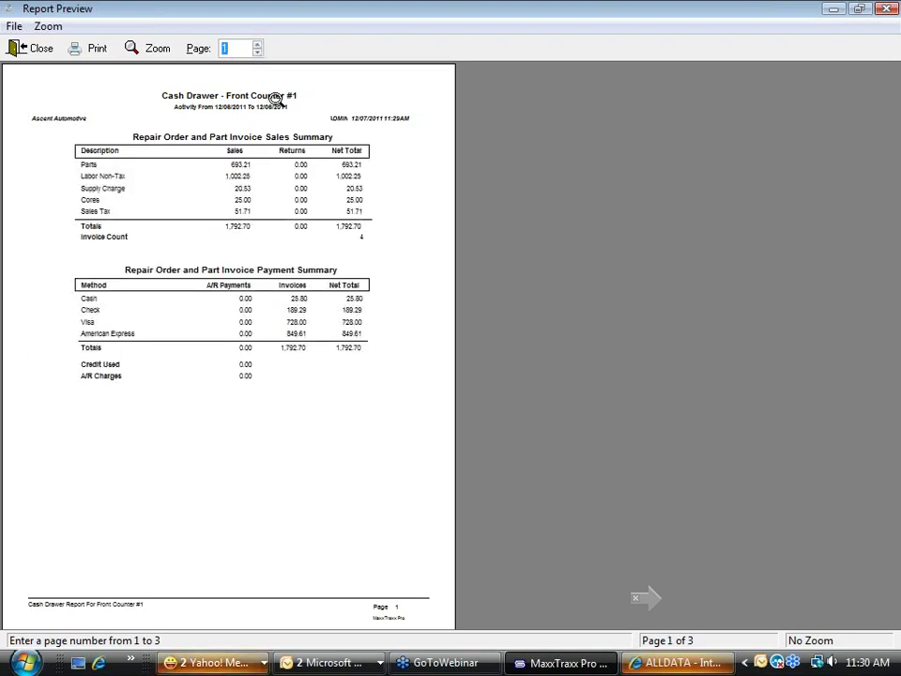
{"action": "left_click", "coordinate": [259, 44]}
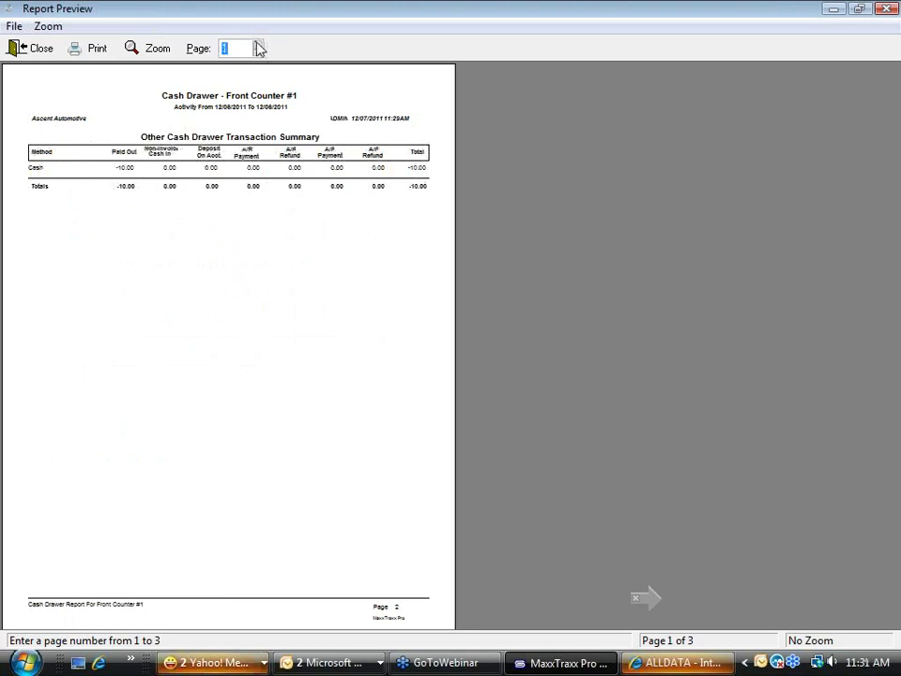
{"action": "left_click", "coordinate": [258, 44]}
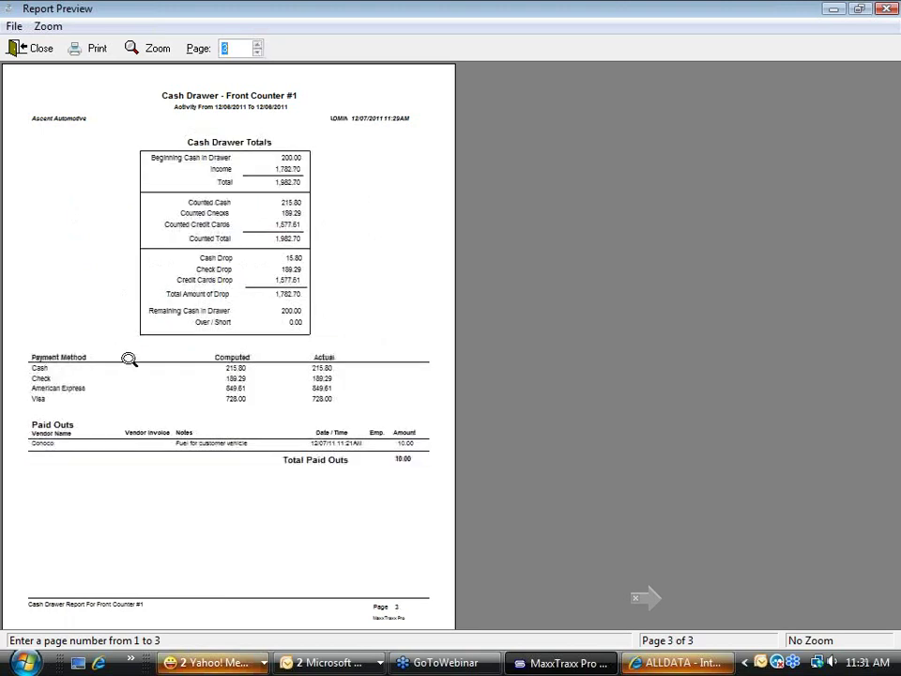
{"action": "left_click", "coordinate": [421, 368]}
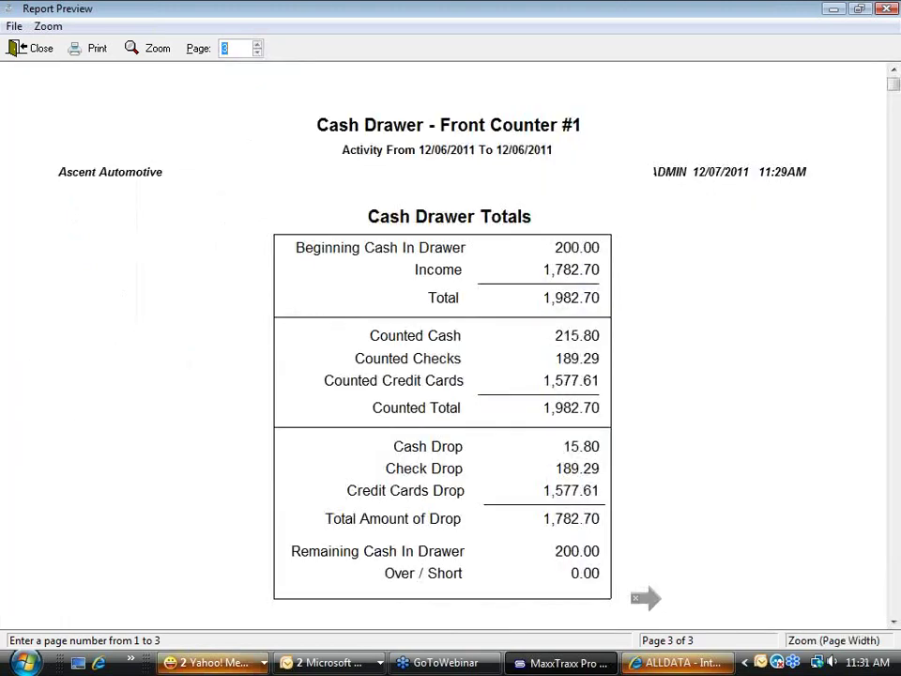
Read the payment method comparison and paid outs on page 3, and close the report preview and the closing reports.
{"action": "left_click", "coordinate": [896, 599]}
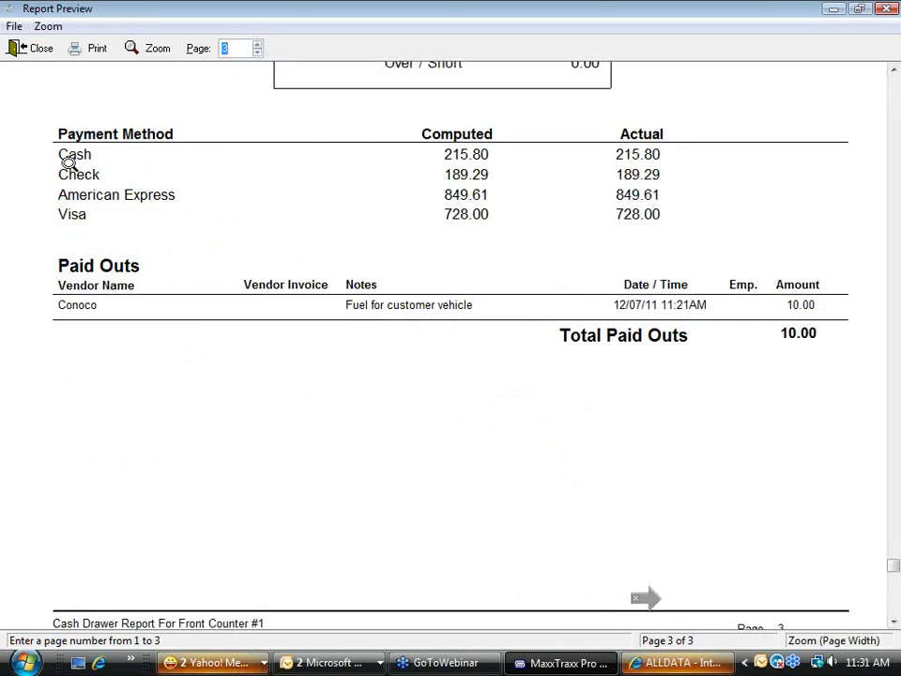
{"action": "left_click", "coordinate": [894, 106]}
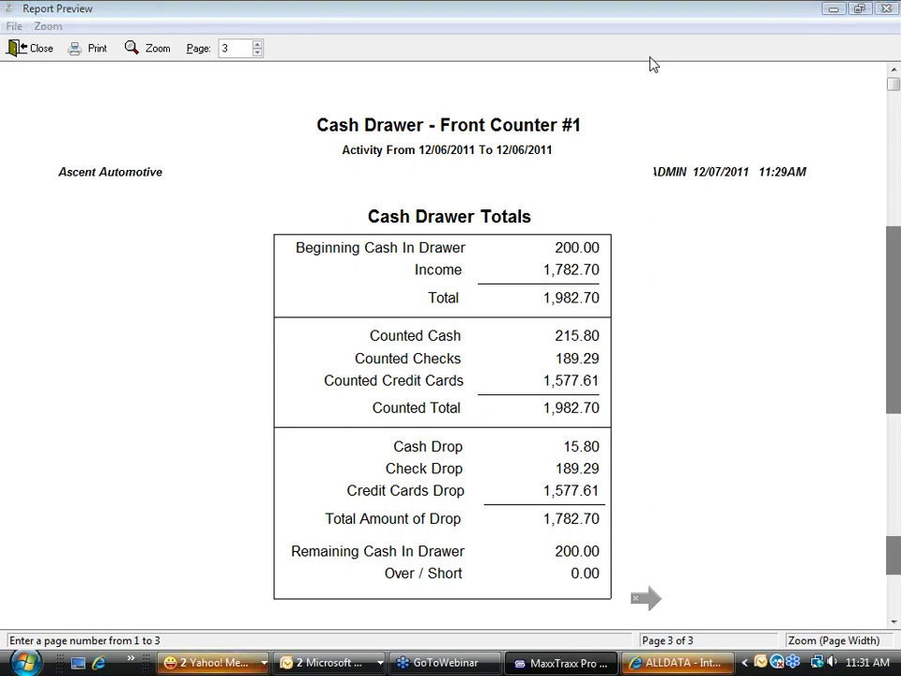
{"action": "left_click", "coordinate": [37, 48]}
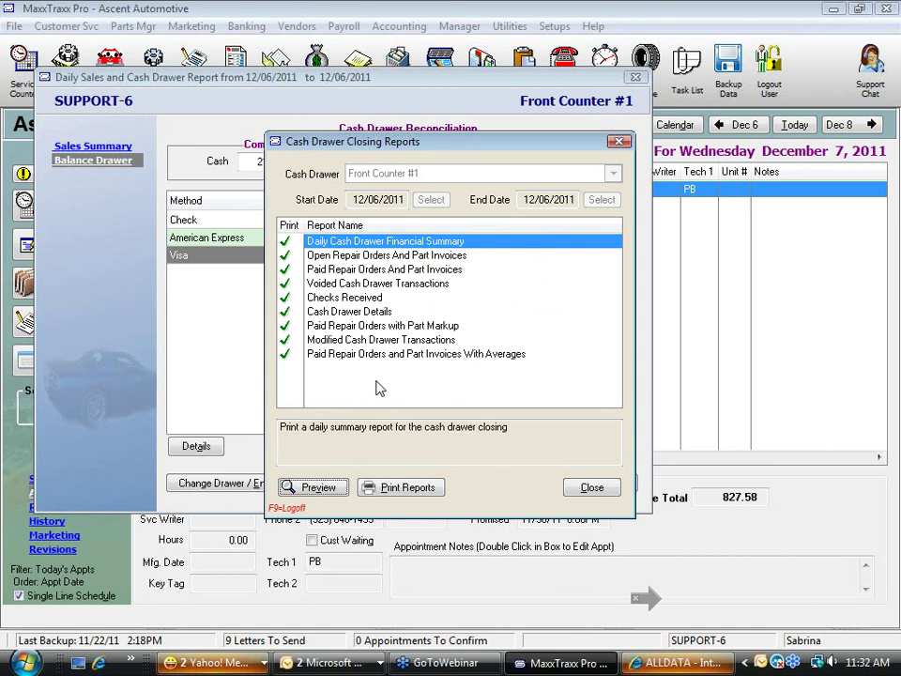
{"action": "left_click", "coordinate": [599, 489]}
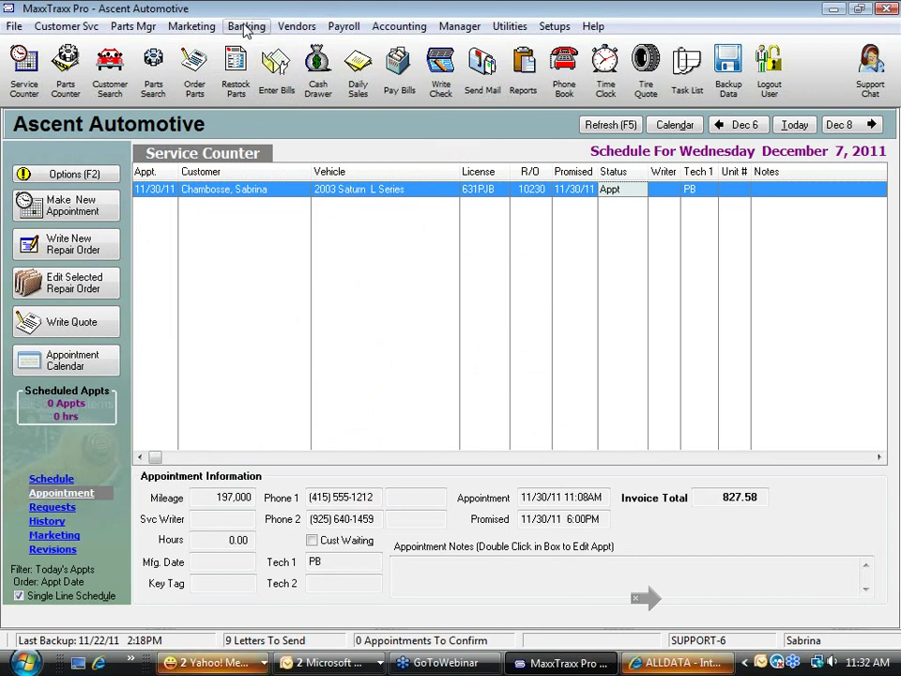
{"action": "left_click", "coordinate": [645, 62]}
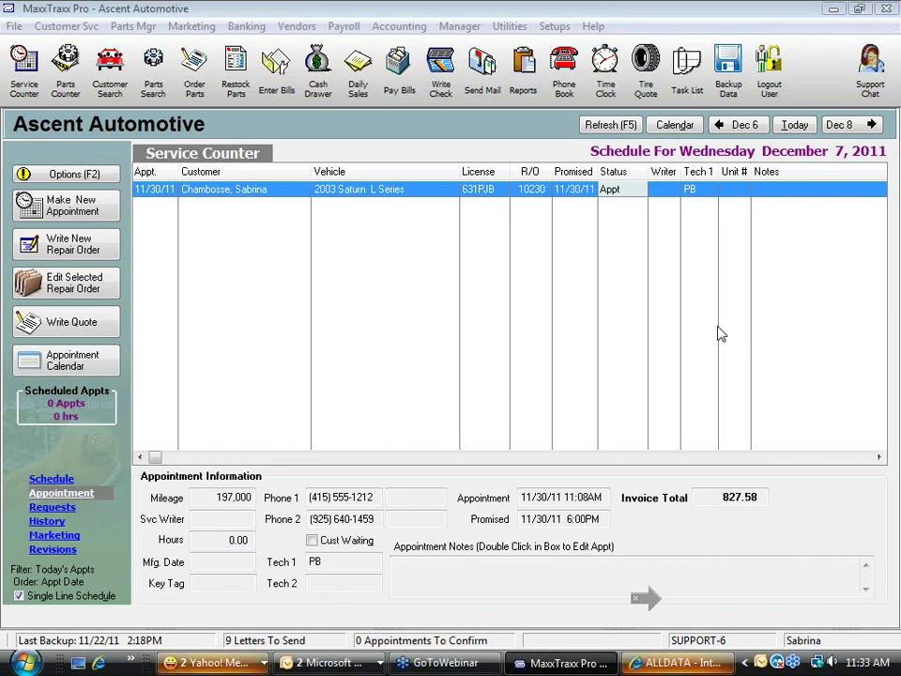
Open a bank deposit for US Bank Primary, examine the items and cash available for deposit, and cancel it.
{"action": "left_click", "coordinate": [244, 27]}
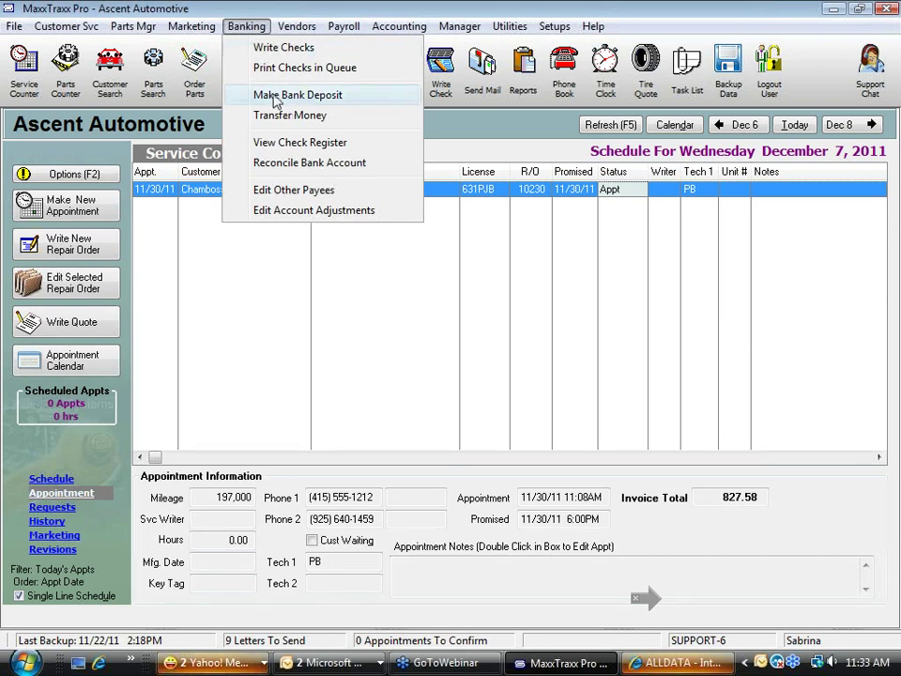
{"action": "left_click", "coordinate": [336, 97]}
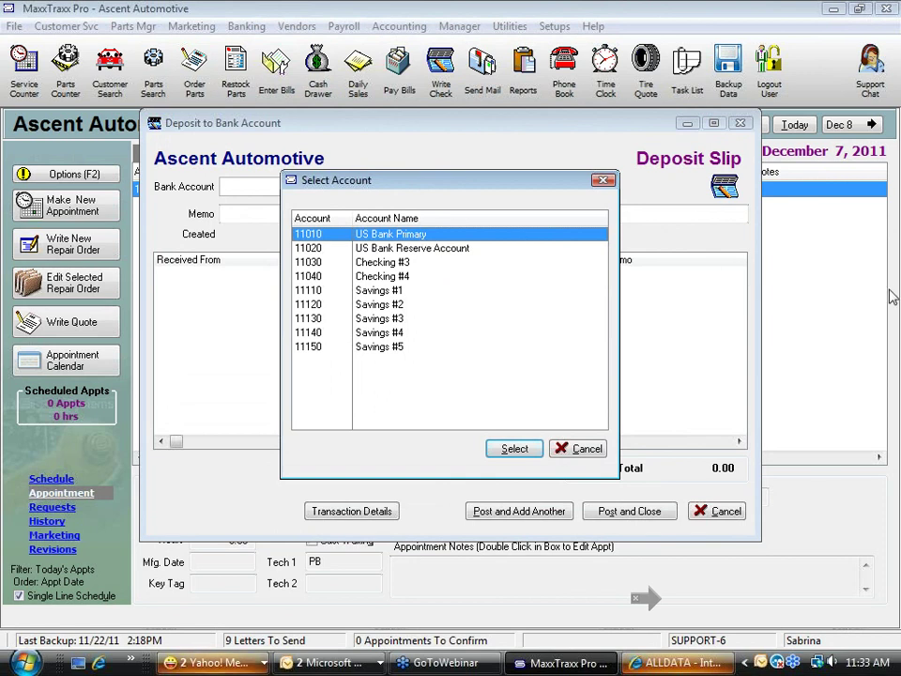
{"action": "left_click", "coordinate": [521, 450]}
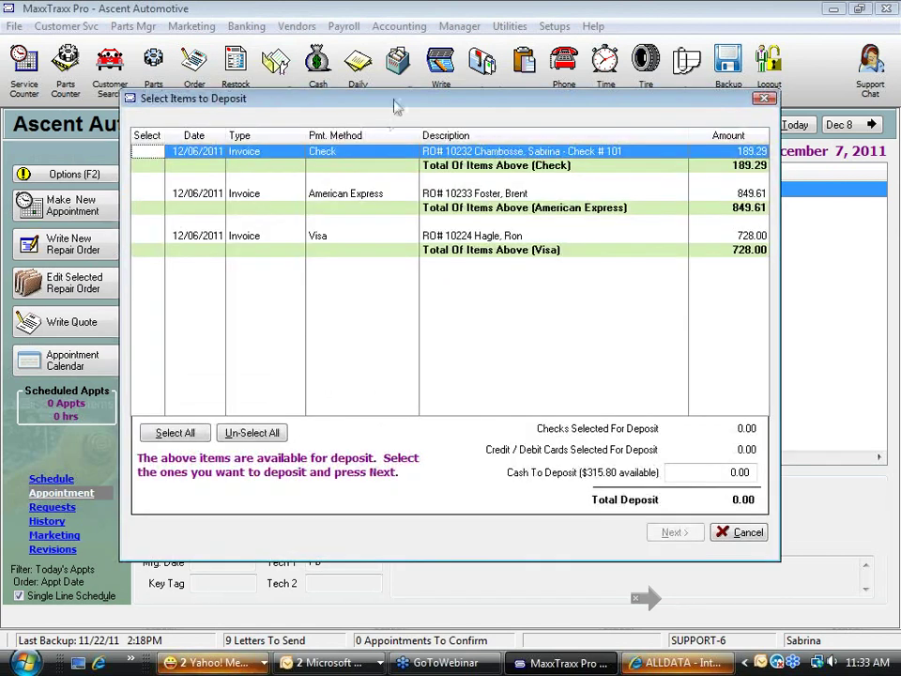
{"action": "left_click_drag", "start_coordinate": [413, 102], "coordinate": [308, 83]}
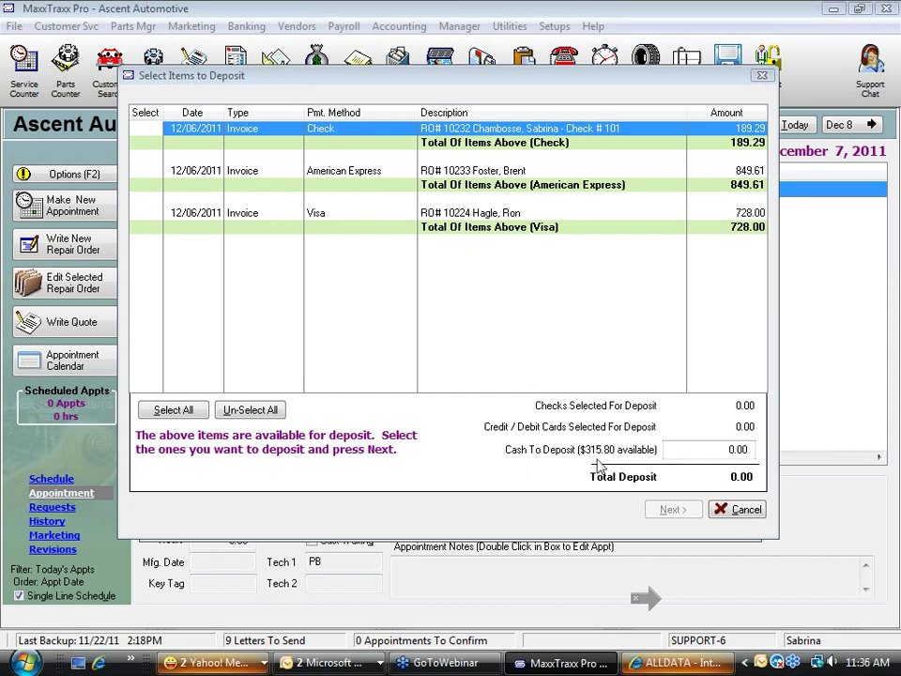
{"action": "left_click", "coordinate": [705, 451]}
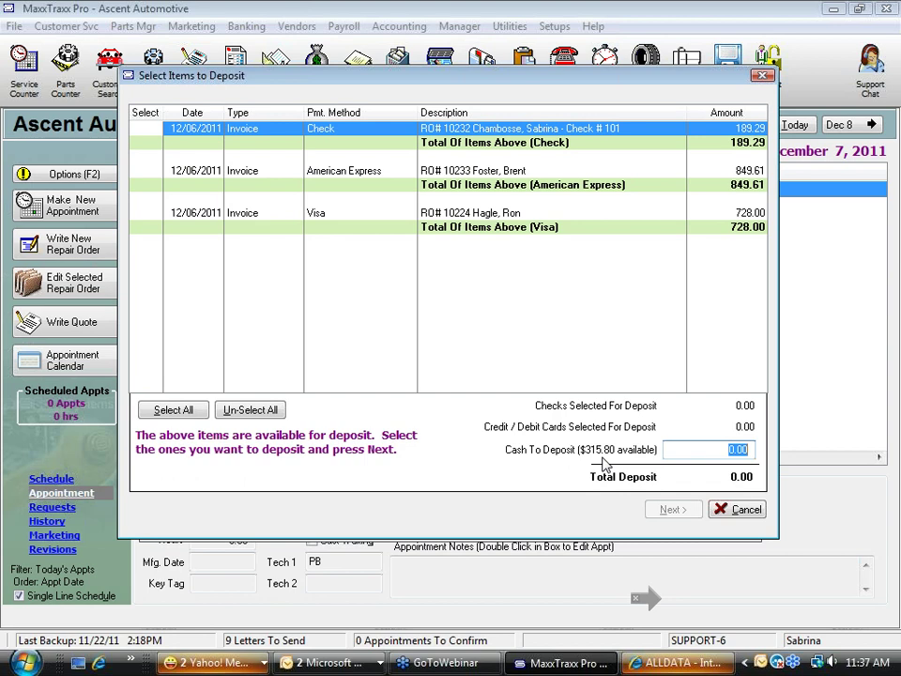
{"action": "left_click", "coordinate": [738, 512]}
{"action": "left_click", "coordinate": [722, 511]}
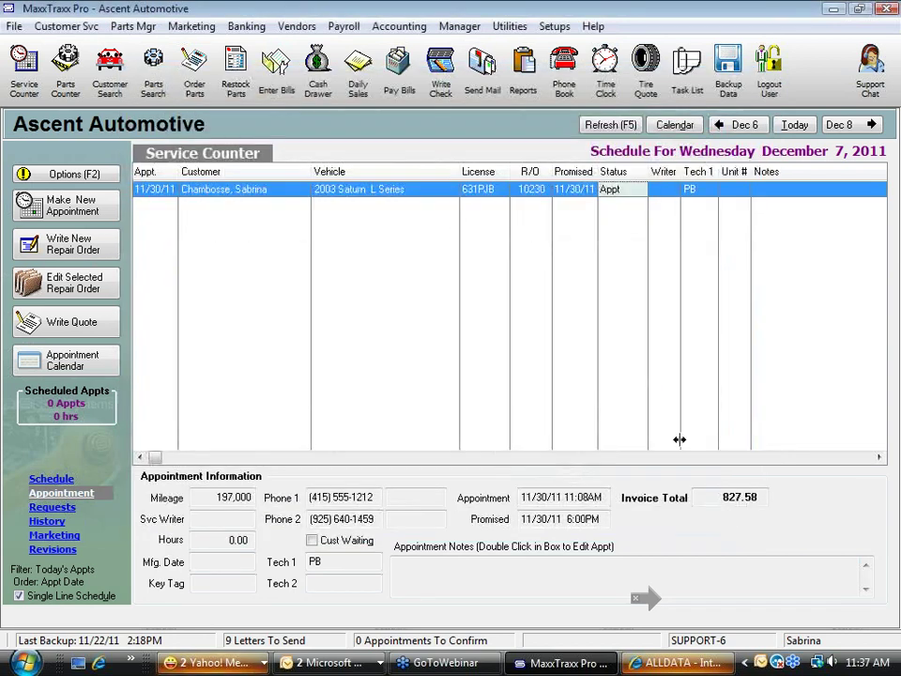
Check the 12/07/2011 sales summary and drawer balance for Front Counter #1, including beginning cash and computed amounts, and cancel without closing out.
{"action": "left_click", "coordinate": [362, 91]}
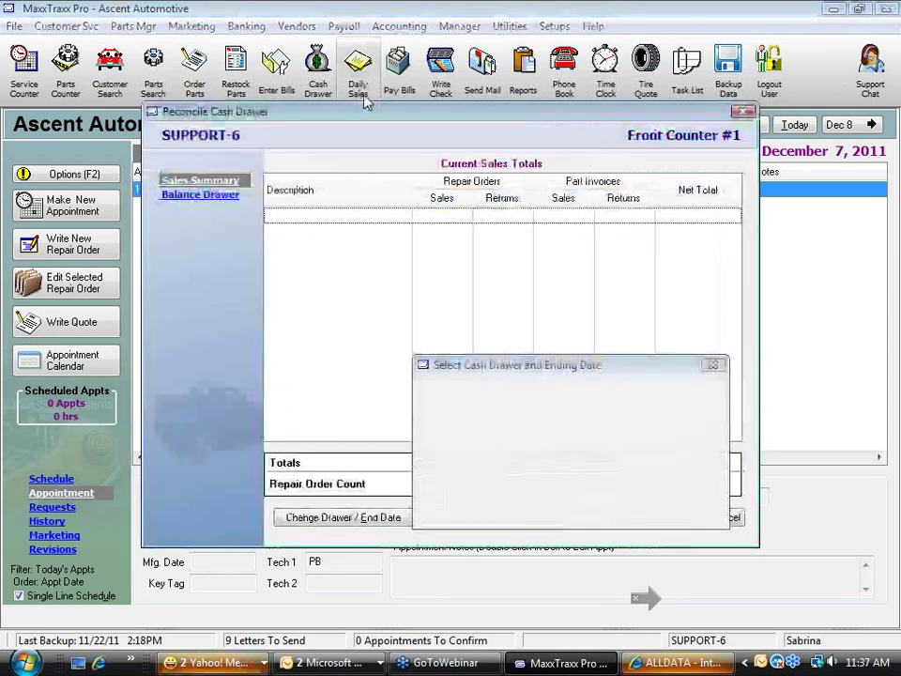
{"action": "left_click", "coordinate": [627, 512]}
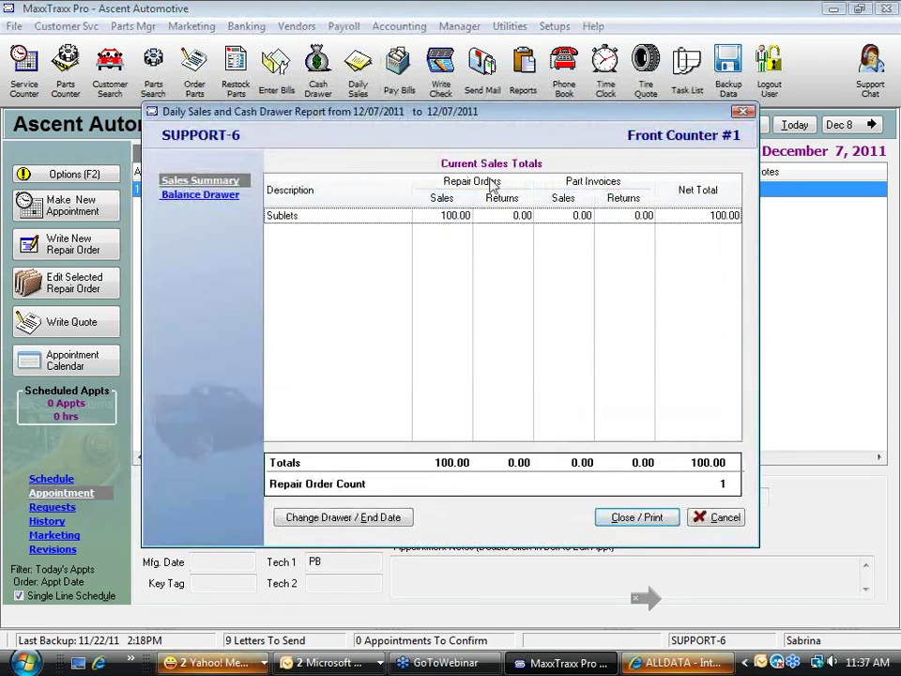
{"action": "left_click", "coordinate": [206, 194]}
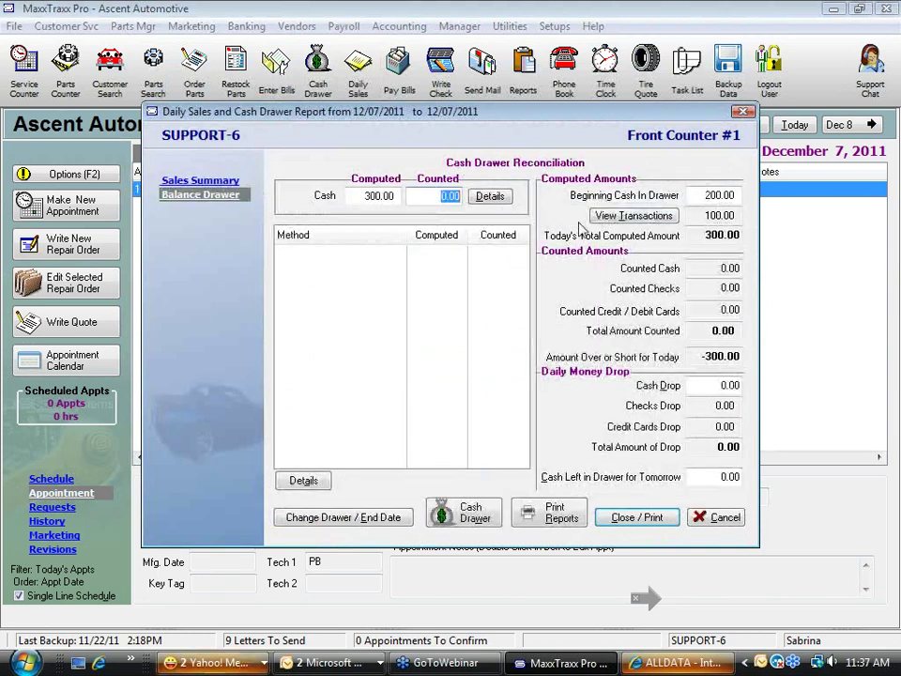
{"action": "left_click", "coordinate": [718, 267]}
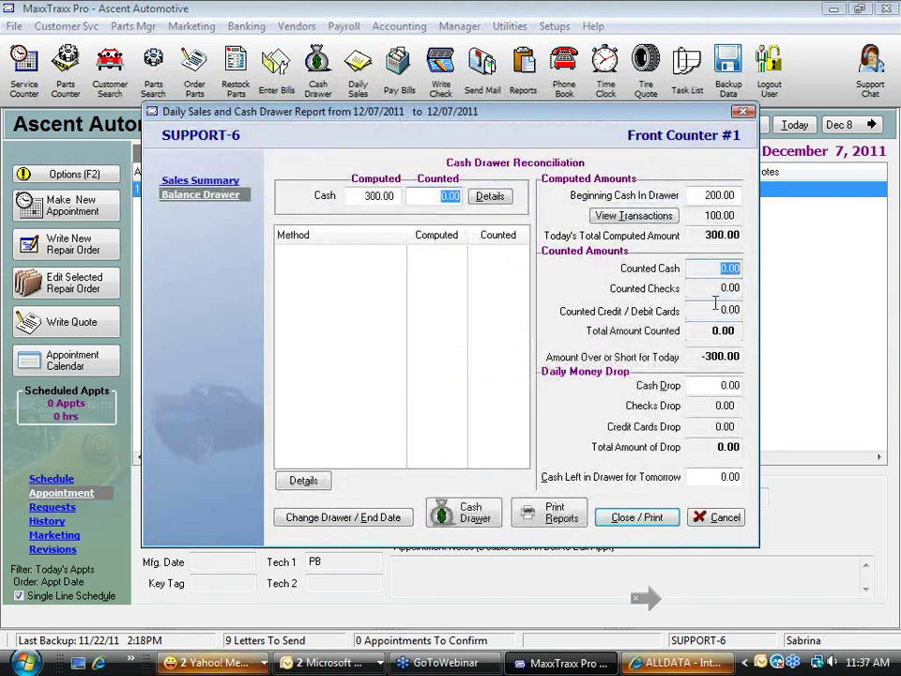
{"action": "left_click", "coordinate": [705, 477]}
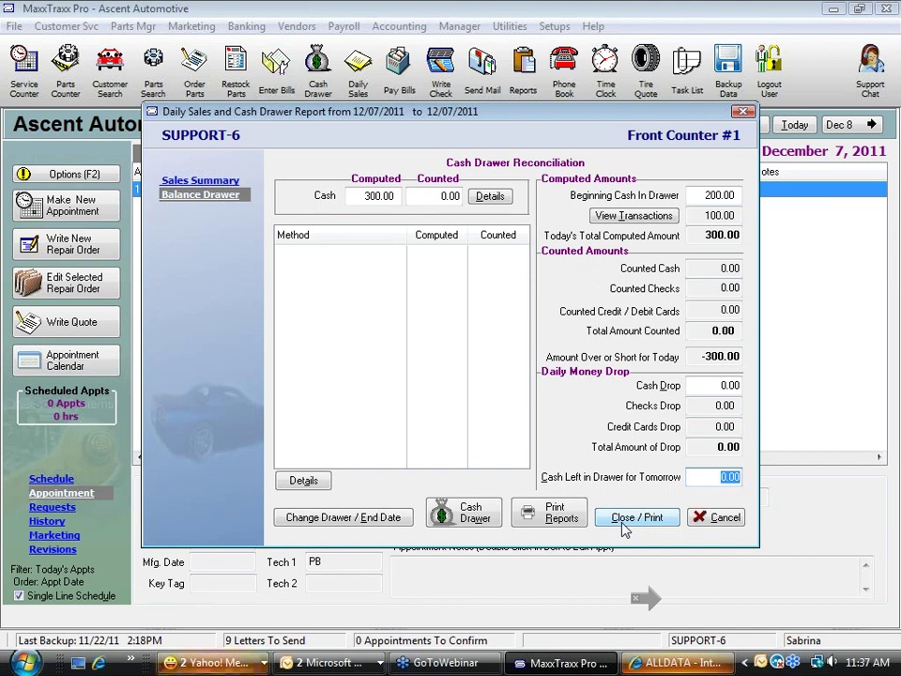
{"action": "left_click", "coordinate": [702, 522]}
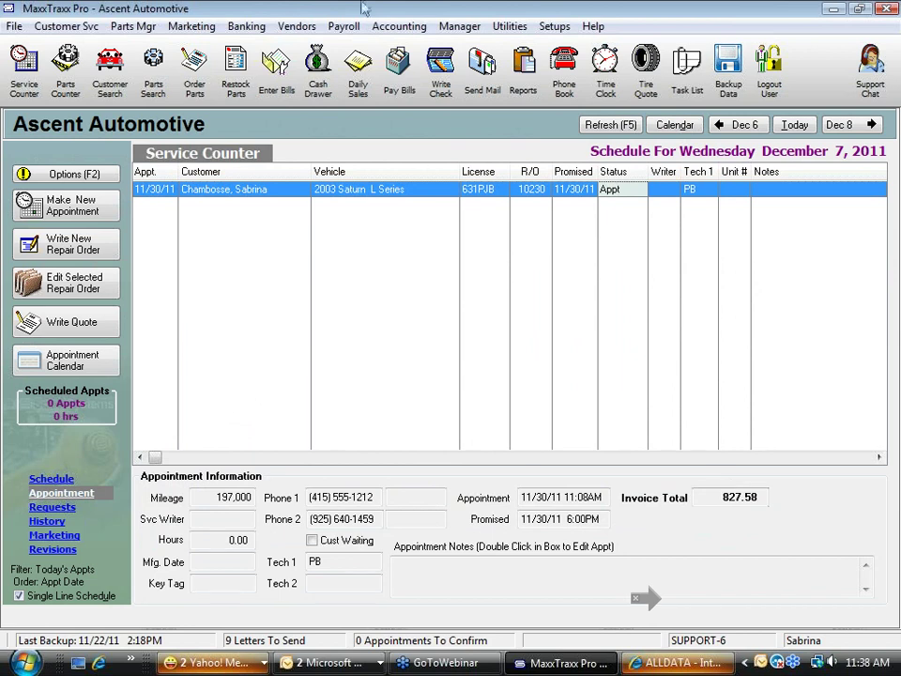
{"action": "left_click", "coordinate": [249, 28]}
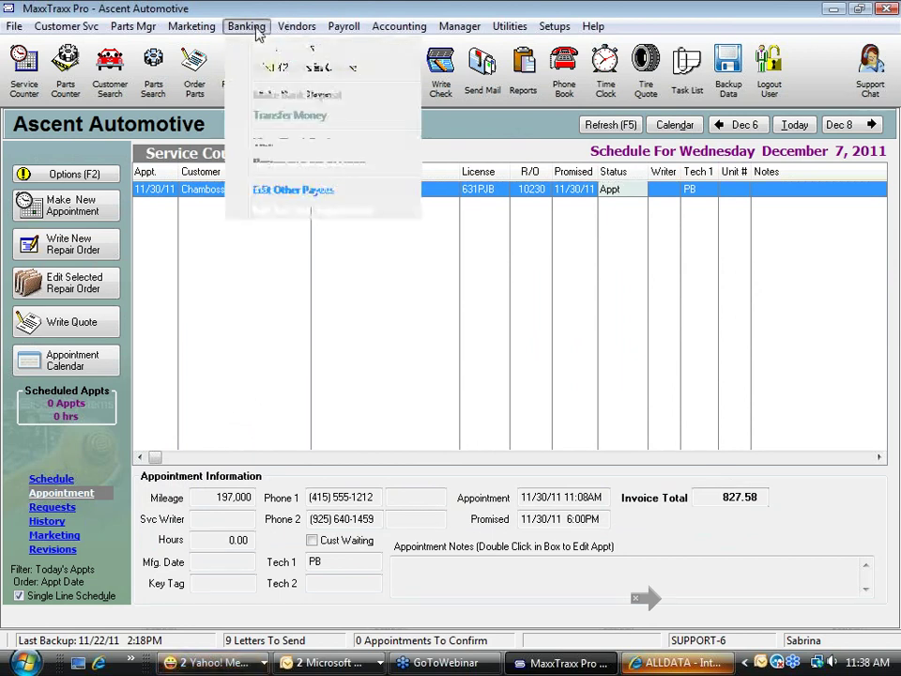
{"action": "left_click", "coordinate": [306, 163]}
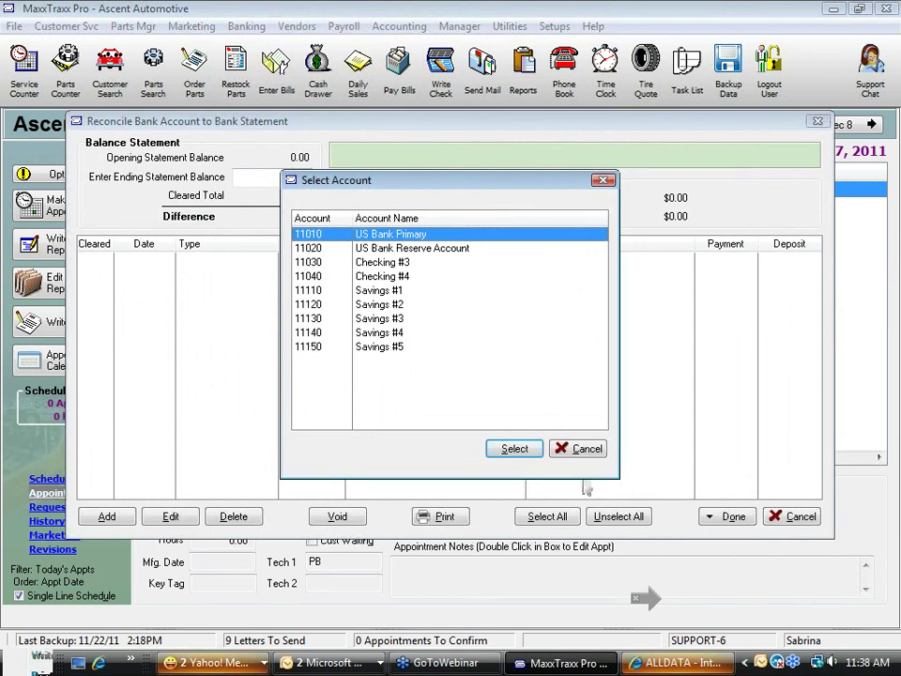
{"action": "left_click", "coordinate": [587, 449]}
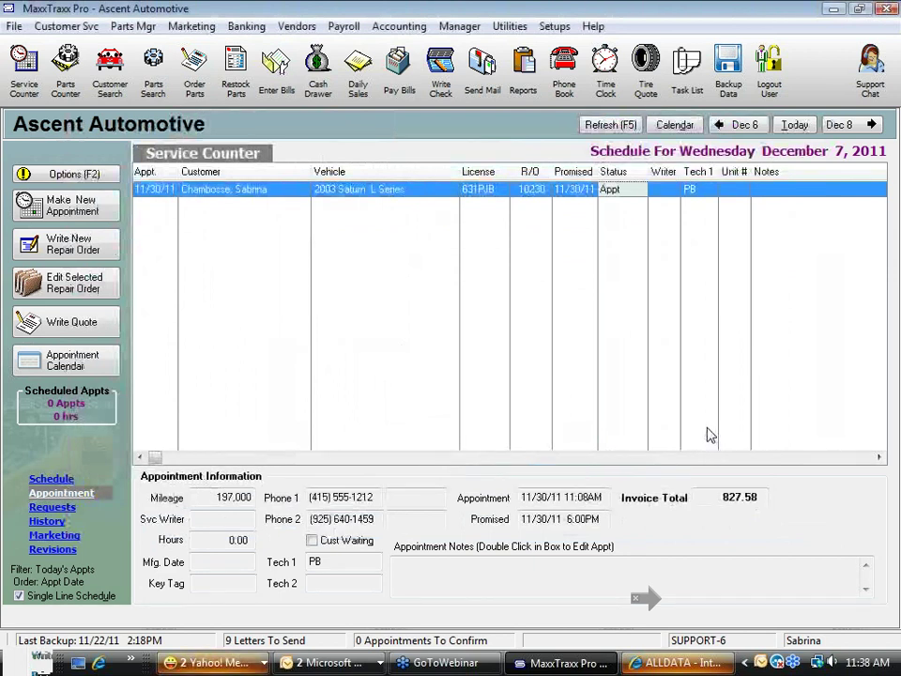
Start a new bank deposit into the US Bank Primary account.
{"action": "left_click", "coordinate": [246, 27]}
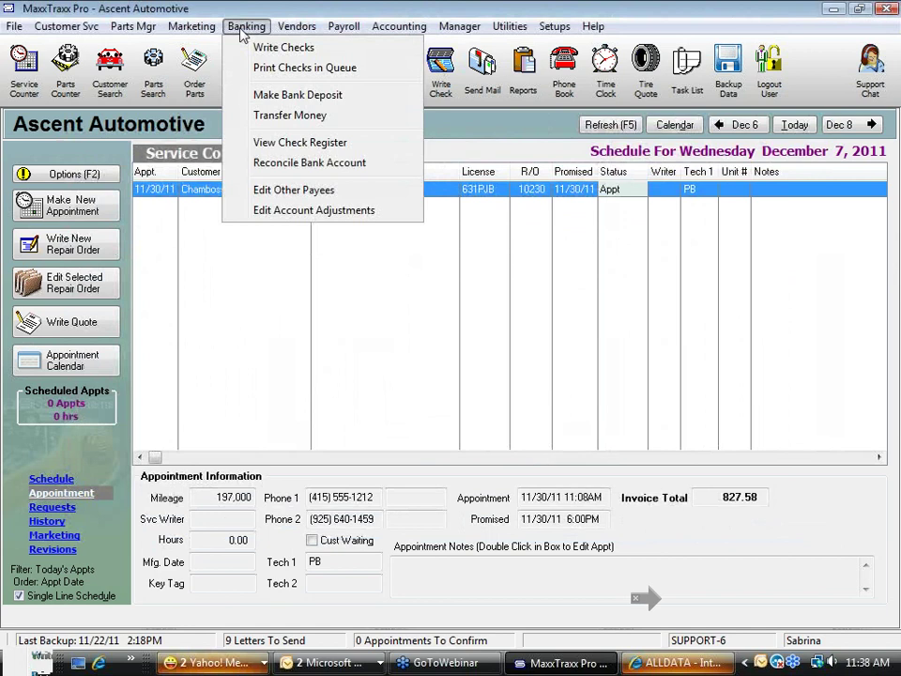
{"action": "left_click", "coordinate": [352, 95]}
{"action": "left_click", "coordinate": [515, 447]}
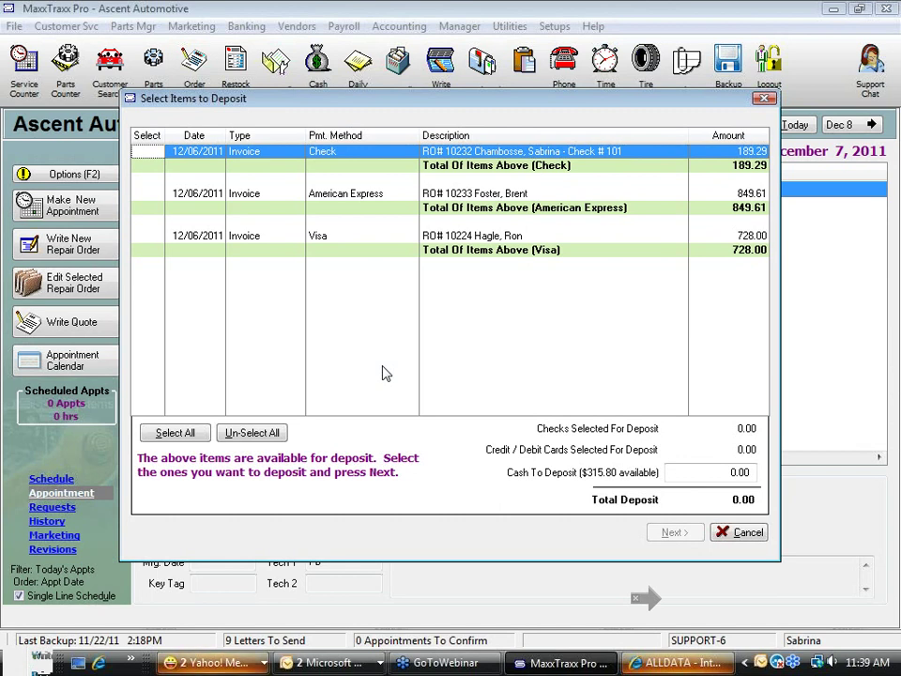
Try marking the check, American Express and Visa payments for deposit, and unmark all three.
{"action": "left_click", "coordinate": [147, 153]}
{"action": "left_click", "coordinate": [157, 194]}
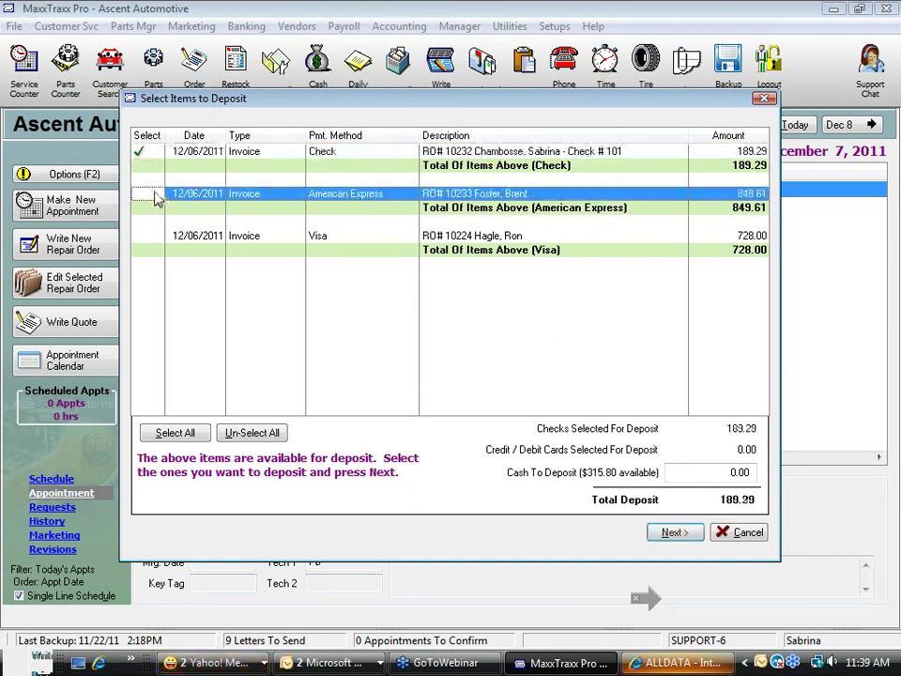
{"action": "left_click", "coordinate": [156, 235]}
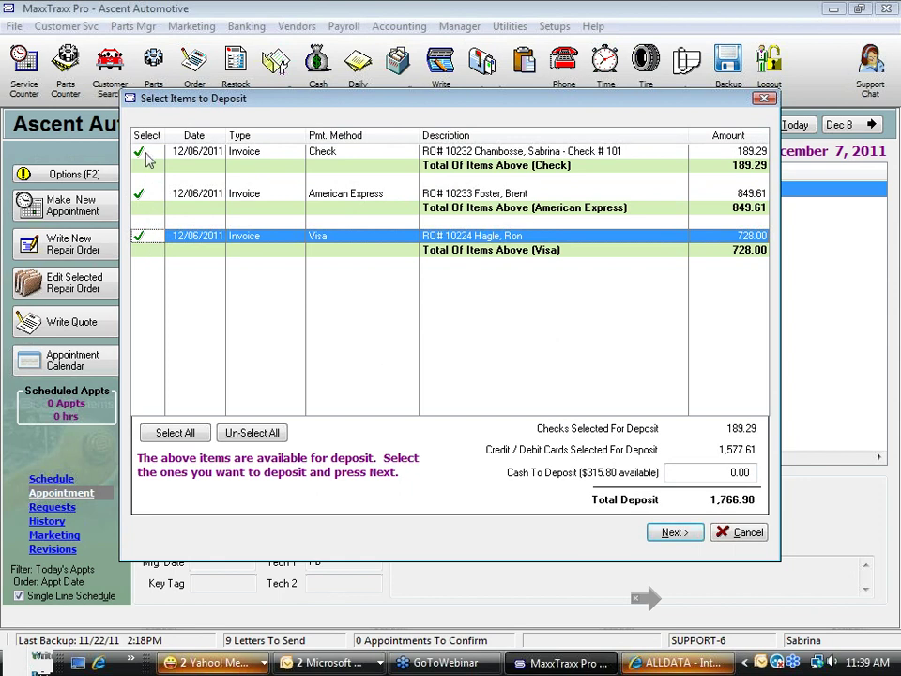
{"action": "left_click", "coordinate": [197, 153]}
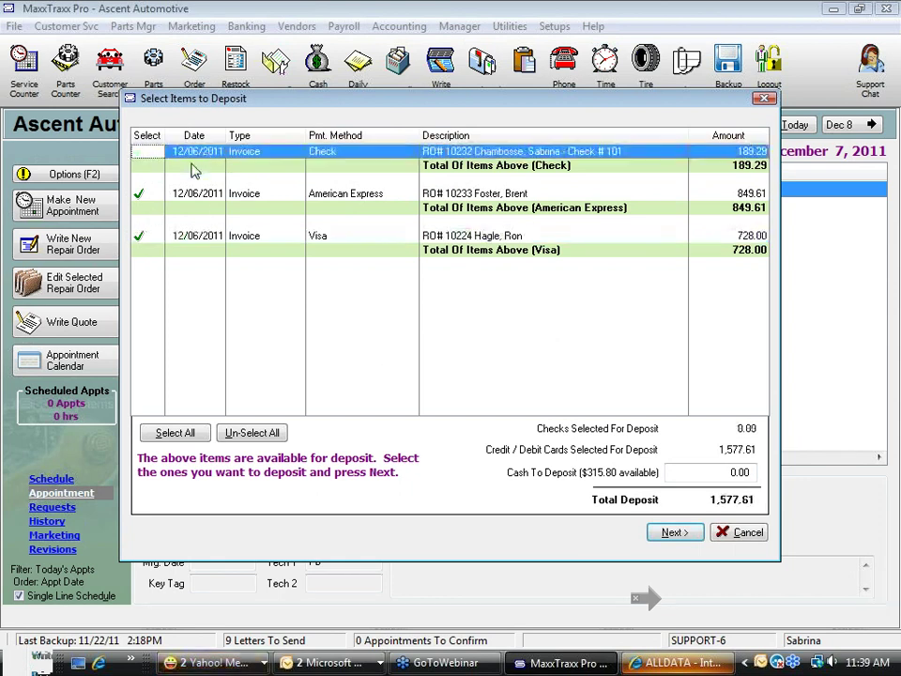
{"action": "left_click", "coordinate": [199, 197]}
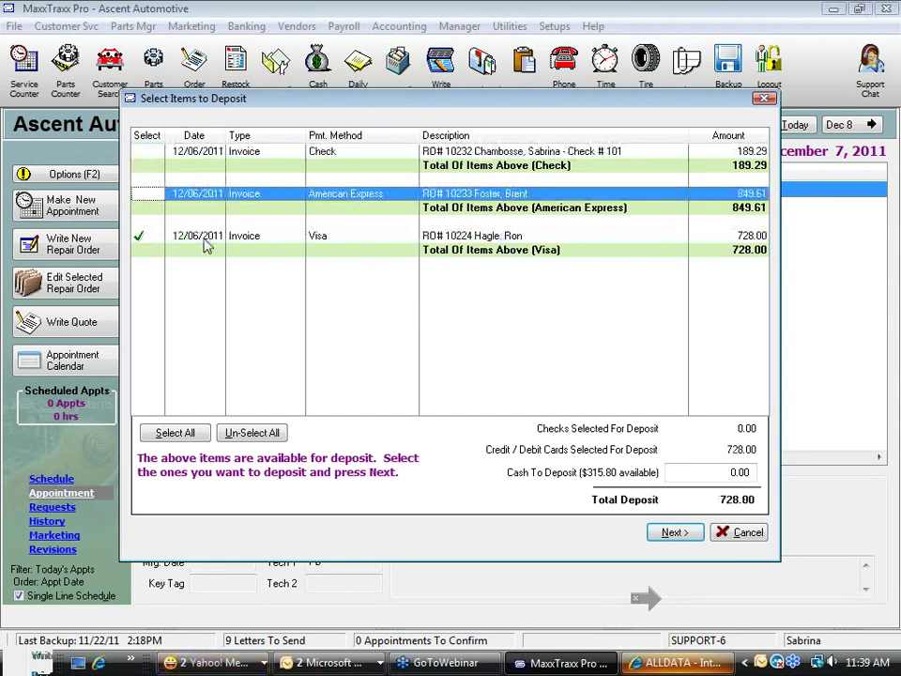
{"action": "left_click", "coordinate": [206, 240]}
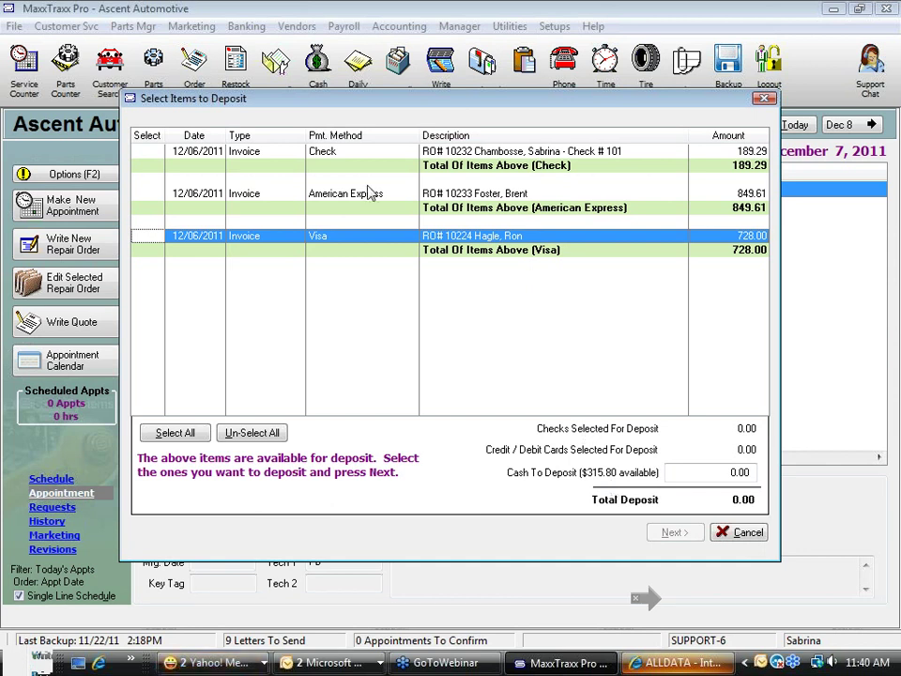
Mark the 189.29 check payment for deposit.
{"action": "left_click_drag", "start_coordinate": [368, 104], "coordinate": [362, 169]}
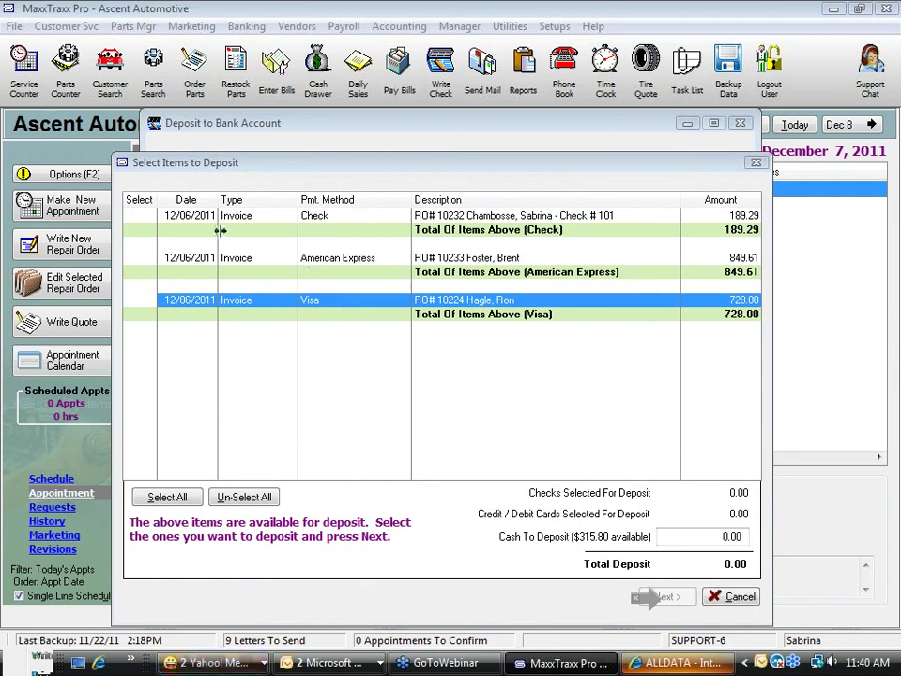
{"action": "left_click", "coordinate": [140, 220]}
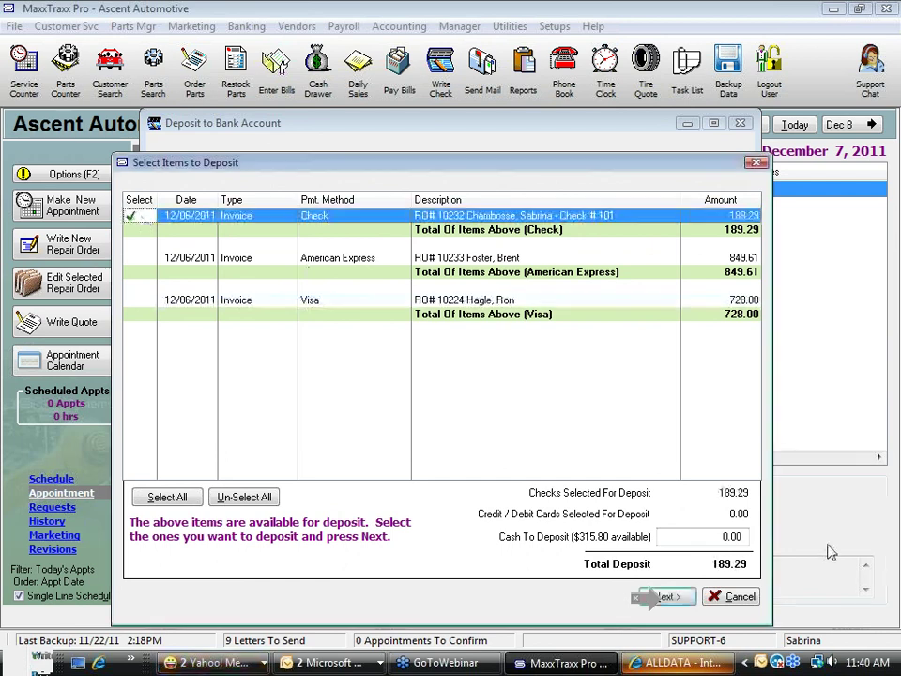
{"action": "left_click", "coordinate": [715, 536]}
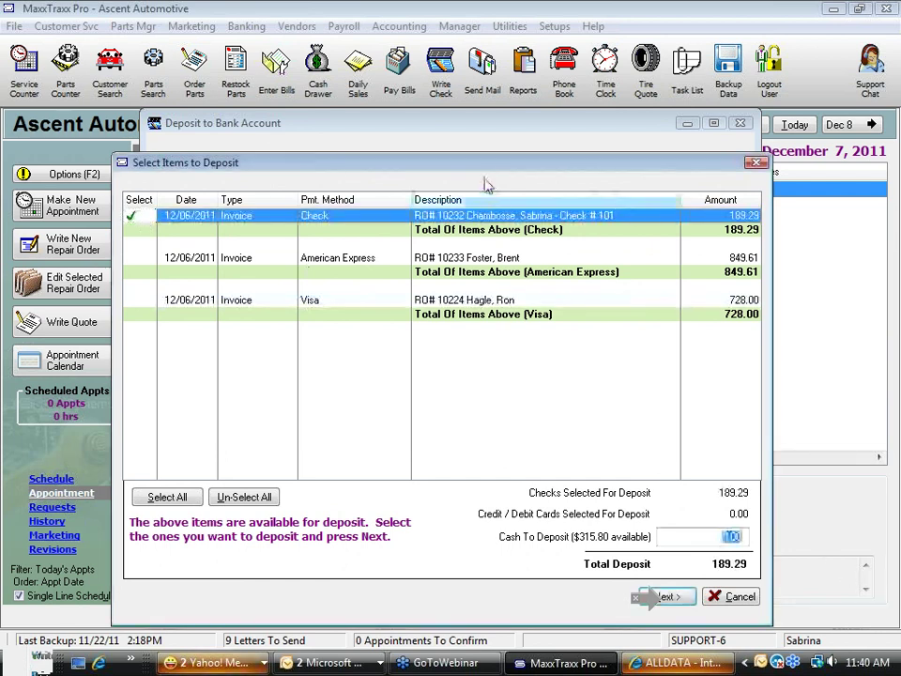
{"action": "left_click_drag", "start_coordinate": [490, 165], "coordinate": [489, 83]}
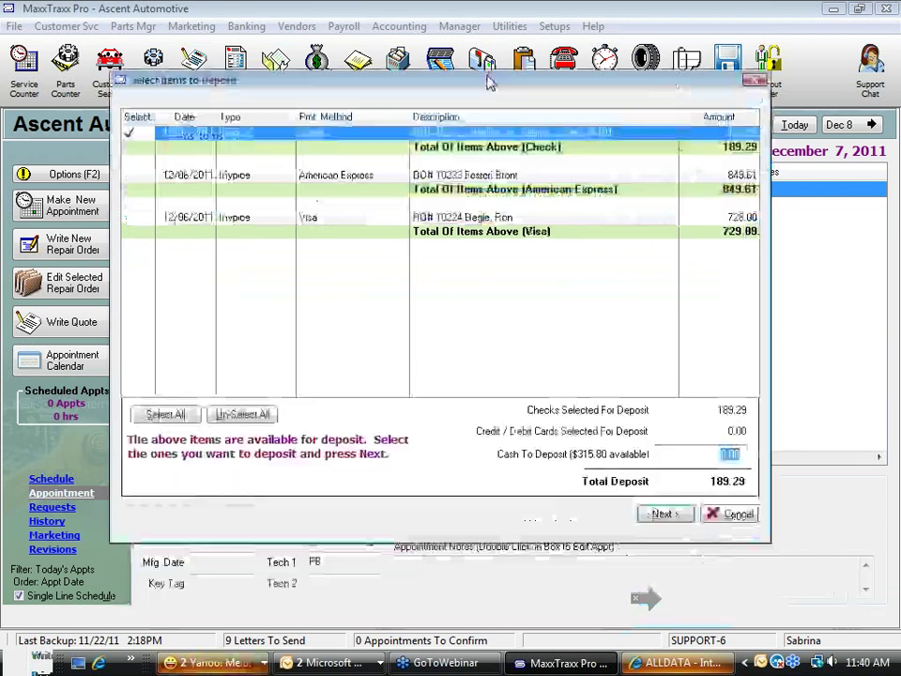
Try adding the American Express and Visa payments to the check deposit, and unmark both.
{"action": "left_click", "coordinate": [143, 176]}
{"action": "left_click", "coordinate": [151, 220]}
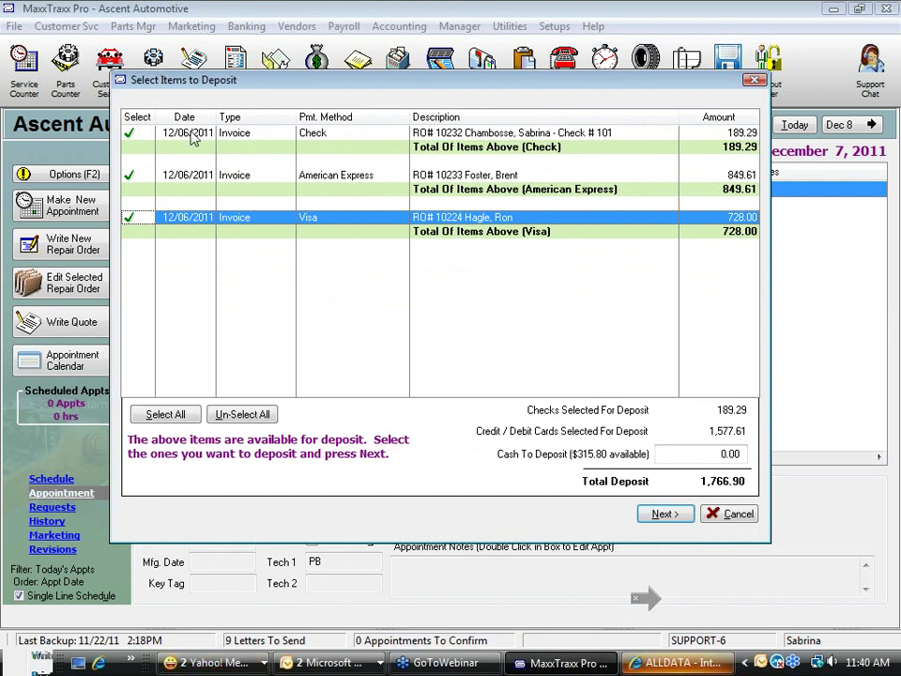
{"action": "left_click", "coordinate": [131, 180]}
{"action": "left_click", "coordinate": [128, 222]}
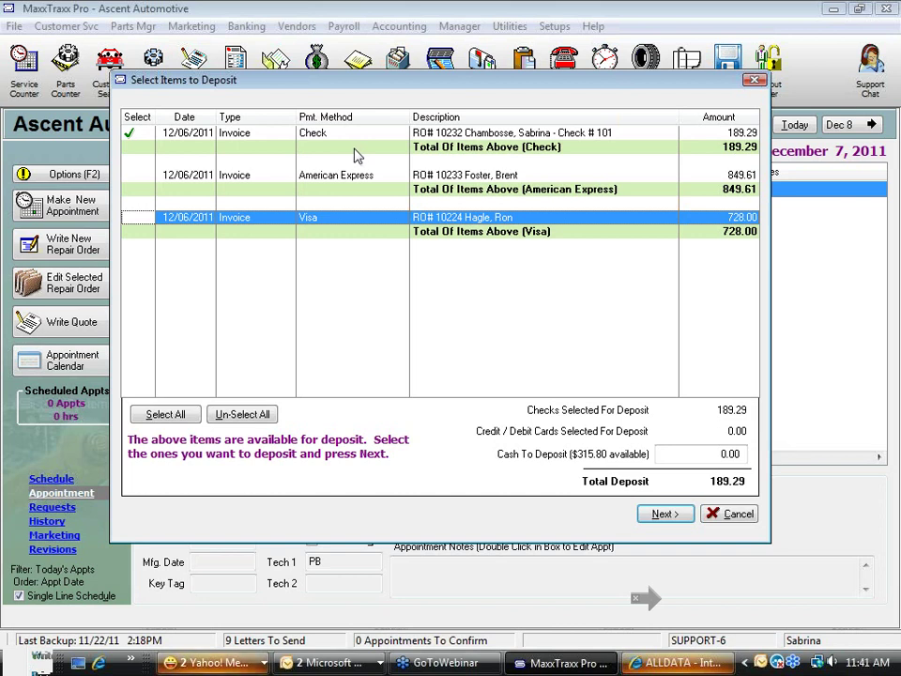
Set the cash to deposit to 15.80.
{"action": "left_click", "coordinate": [695, 454]}
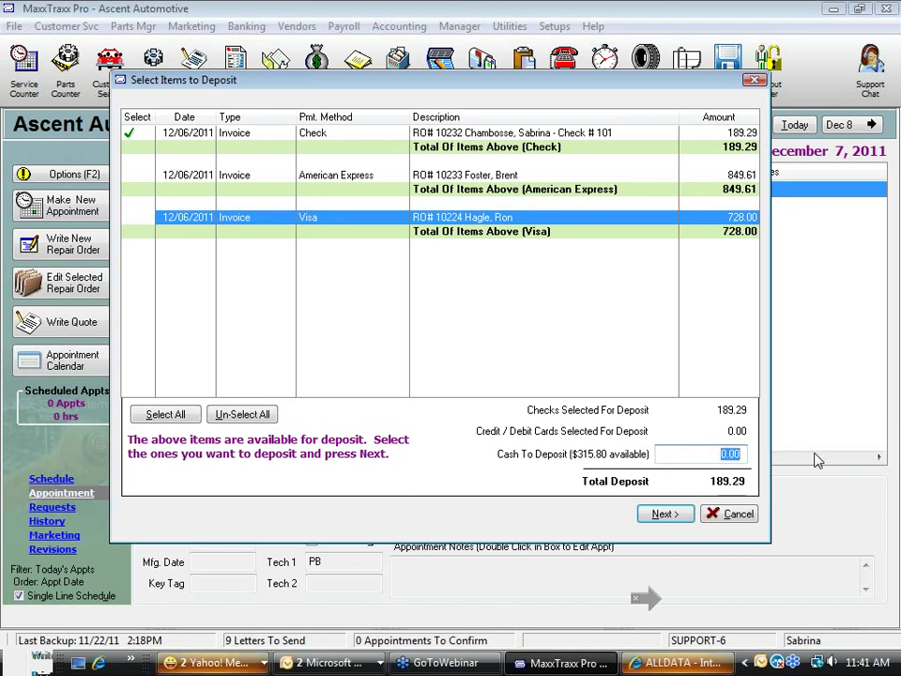
{"action": "type", "text": "15.80"}
{"action": "left_click_drag", "start_coordinate": [708, 455], "coordinate": [766, 457]}
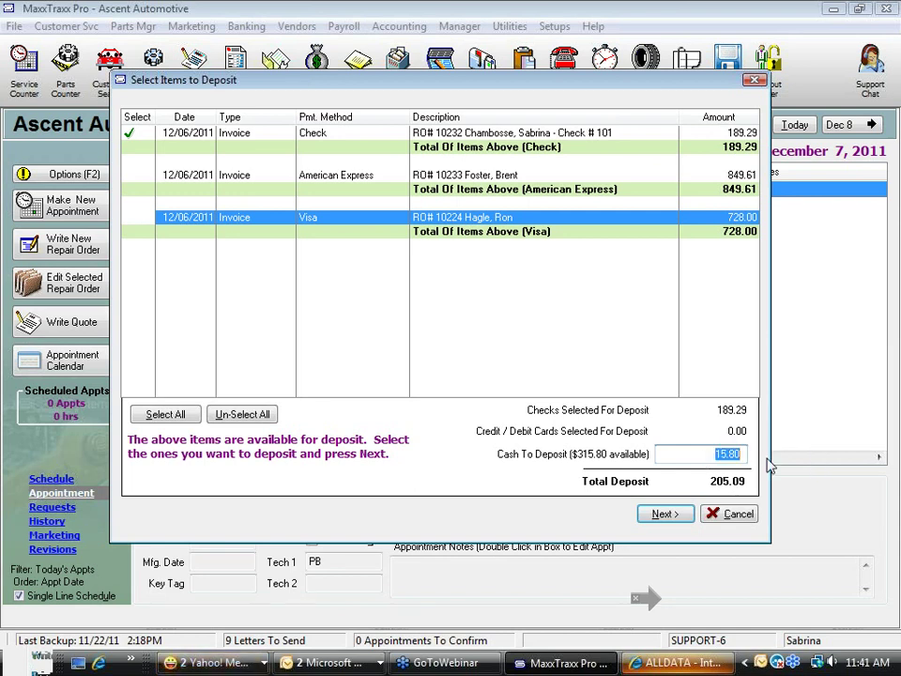
Date the check and cash deposit slip 12/06/2011 and post it without printing reports, continuing with another deposit.
{"action": "left_click", "coordinate": [666, 516]}
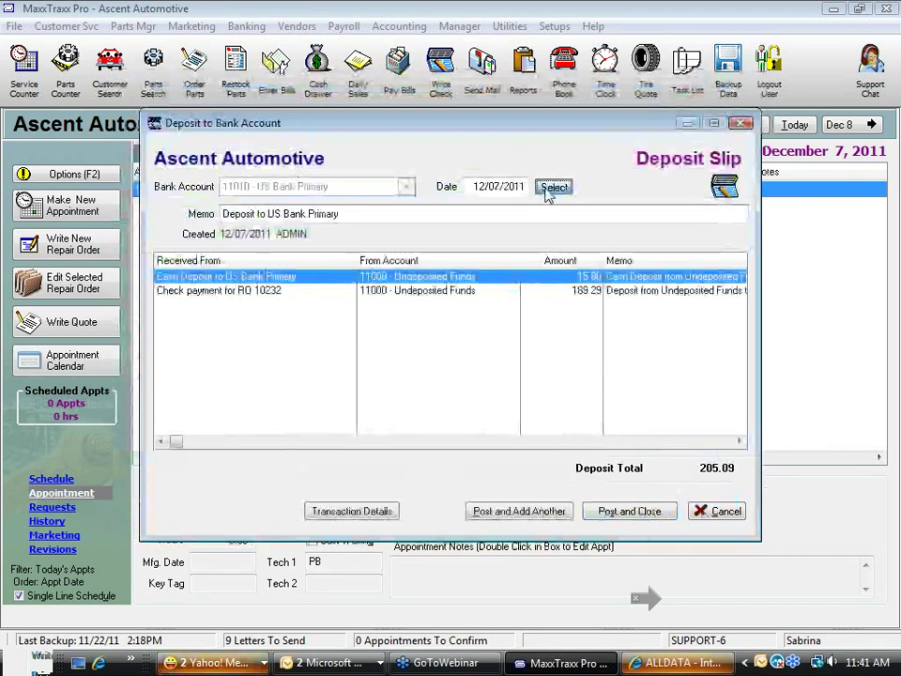
{"action": "left_click", "coordinate": [552, 188]}
{"action": "left_click", "coordinate": [426, 315]}
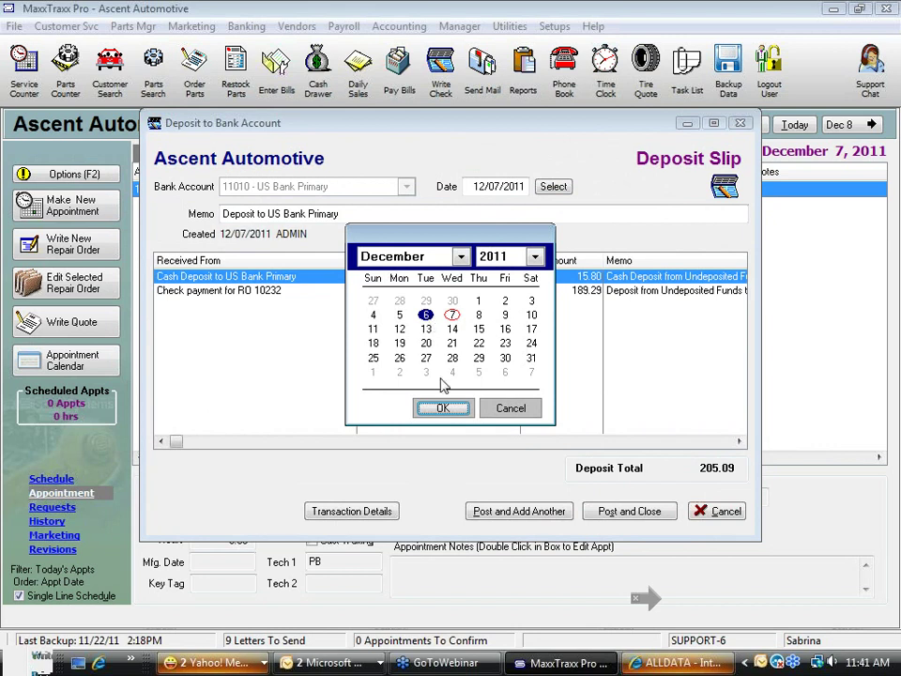
{"action": "left_click", "coordinate": [443, 409]}
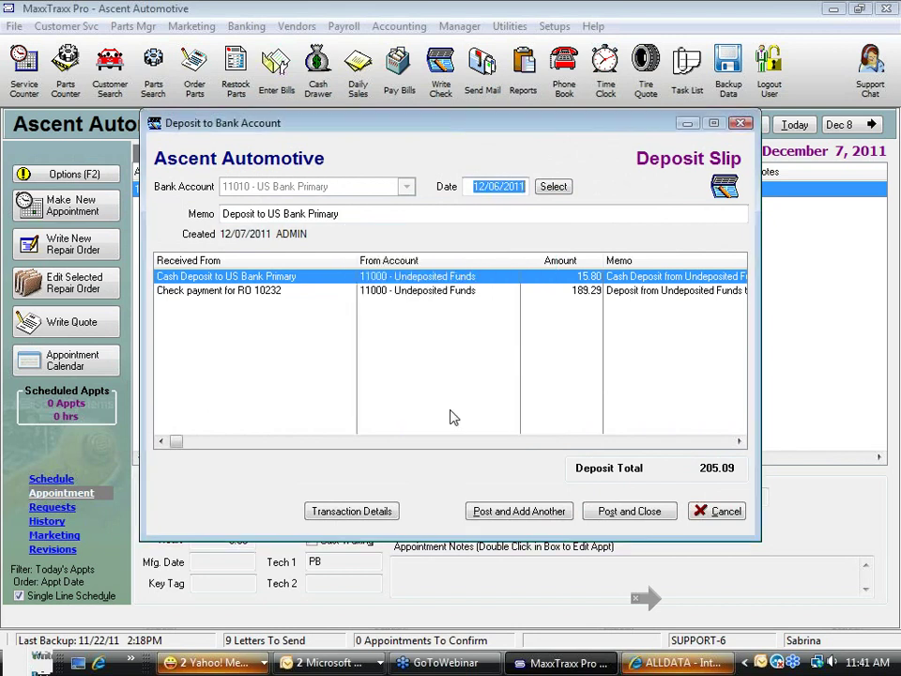
{"action": "left_click", "coordinate": [528, 518]}
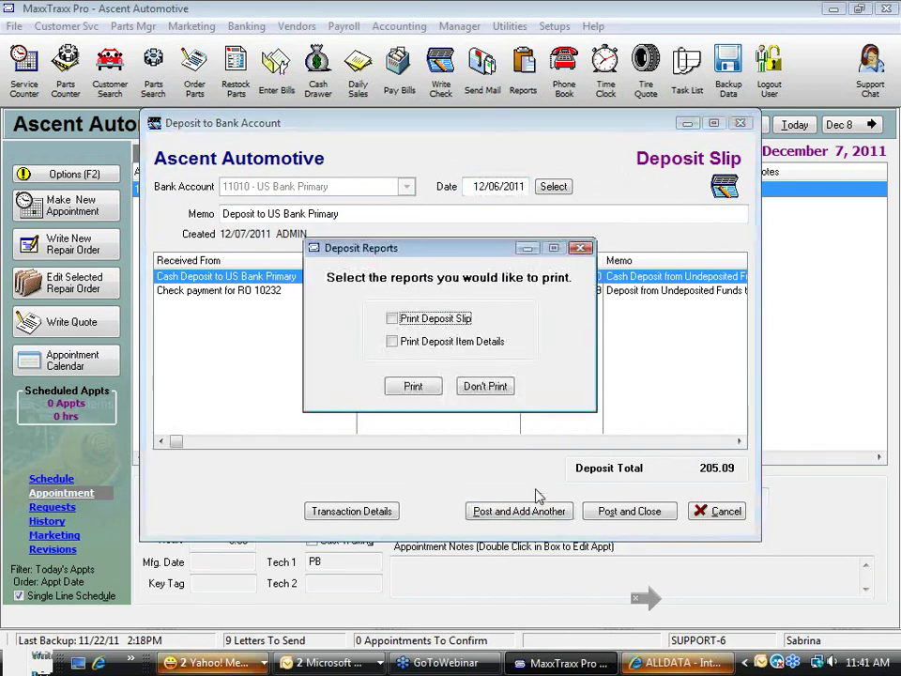
{"action": "left_click", "coordinate": [392, 319]}
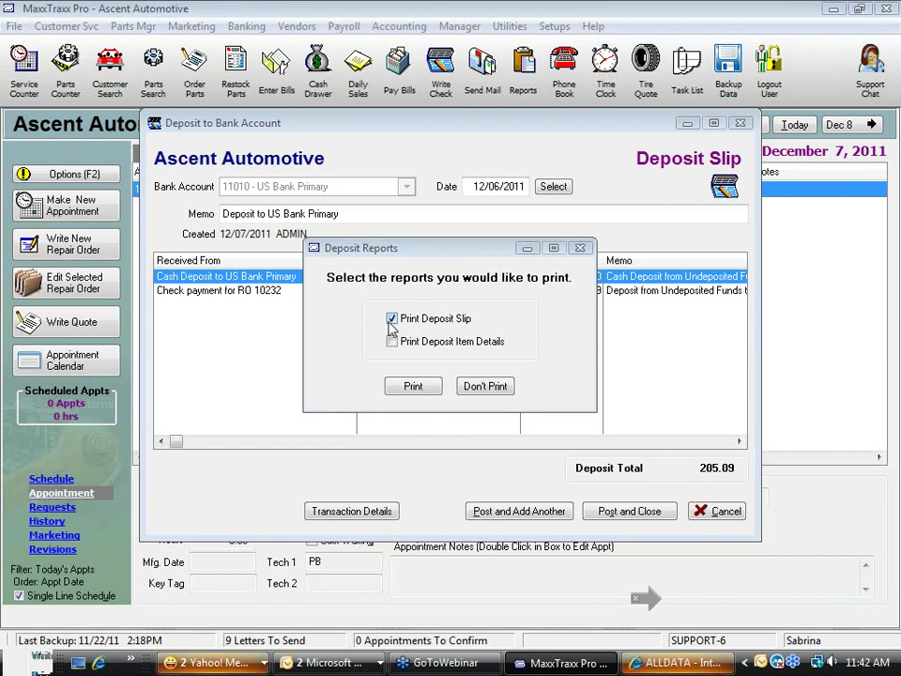
{"action": "left_click", "coordinate": [488, 387]}
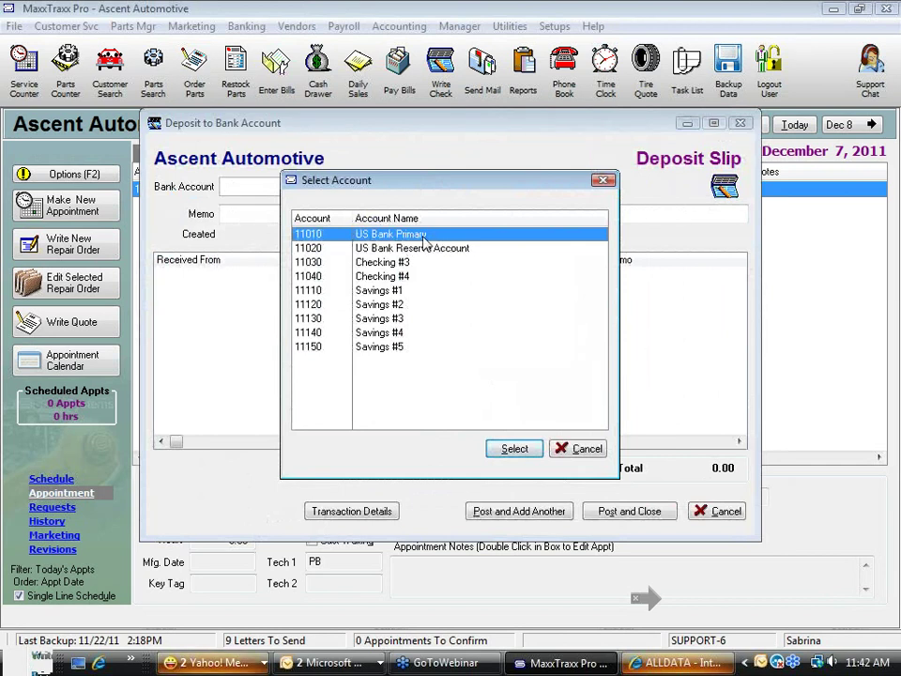
Choose US Bank Primary for the new deposit and add the 849.61 American Express payment to it.
{"action": "left_click", "coordinate": [674, 310]}
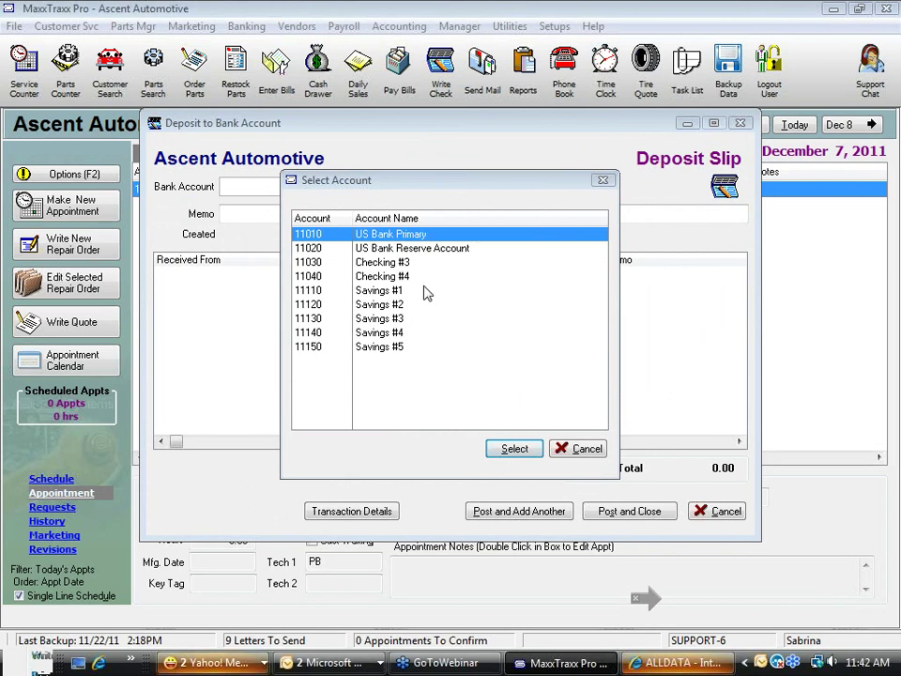
{"action": "left_click", "coordinate": [529, 456]}
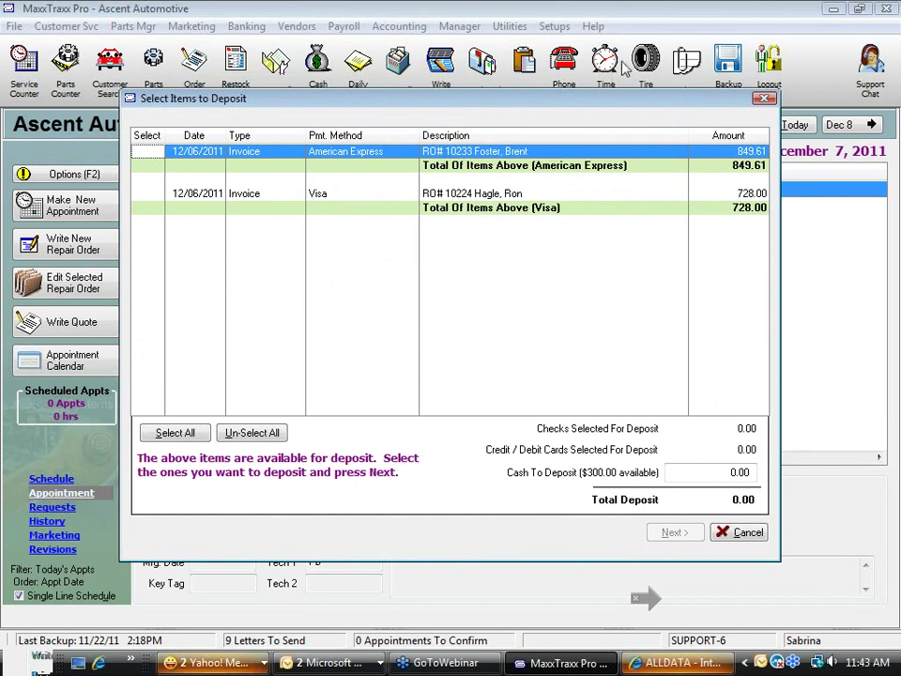
{"action": "left_click", "coordinate": [148, 154]}
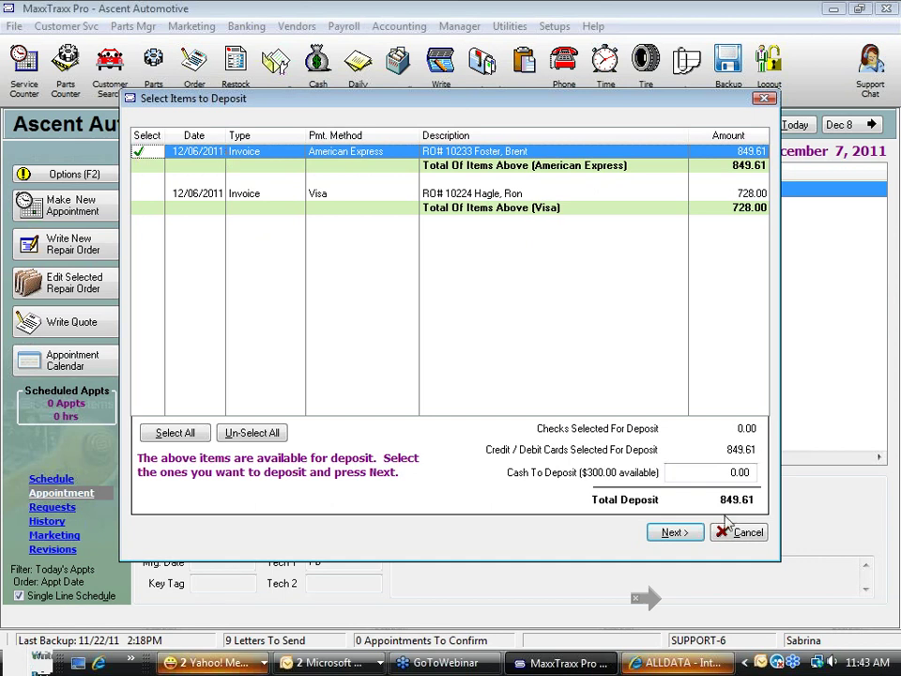
{"action": "left_click", "coordinate": [668, 533]}
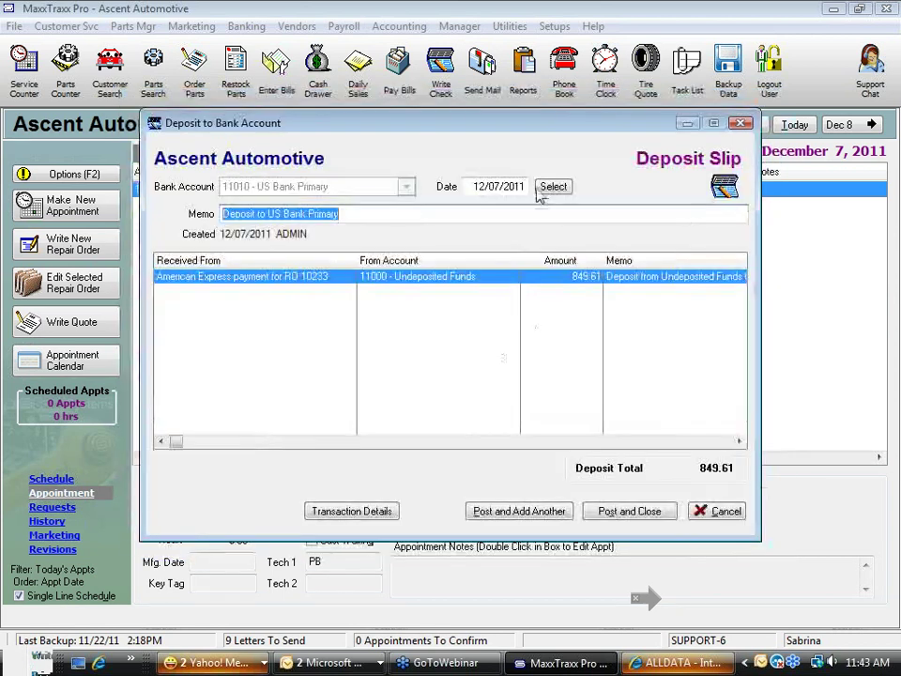
Date the American Express deposit 12/06/2011 and post it without printing reports, continuing with another deposit.
{"action": "left_click", "coordinate": [542, 188]}
{"action": "left_click", "coordinate": [426, 315]}
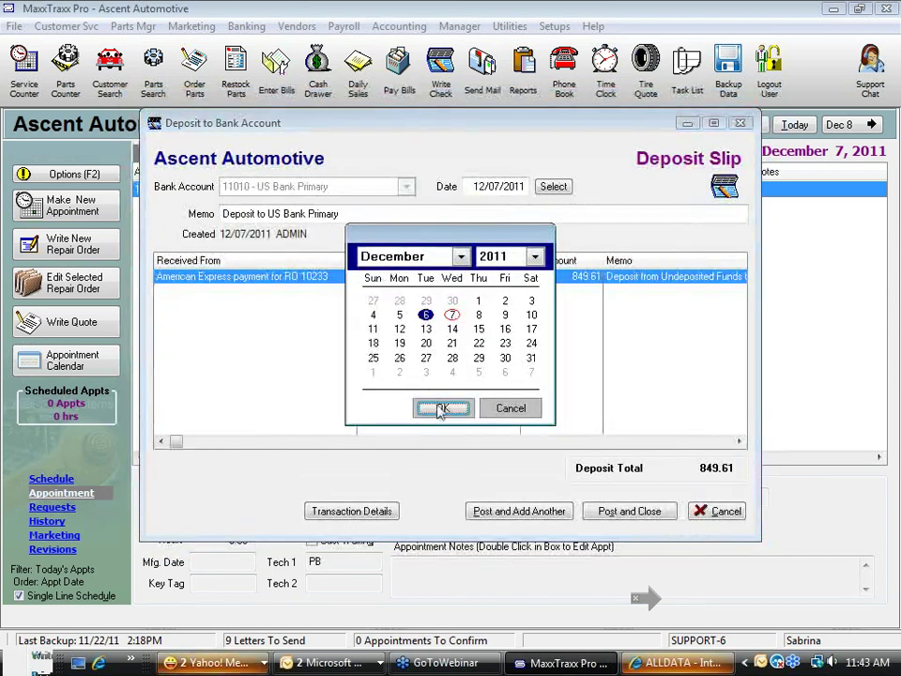
{"action": "left_click", "coordinate": [443, 407]}
{"action": "left_click", "coordinate": [524, 515]}
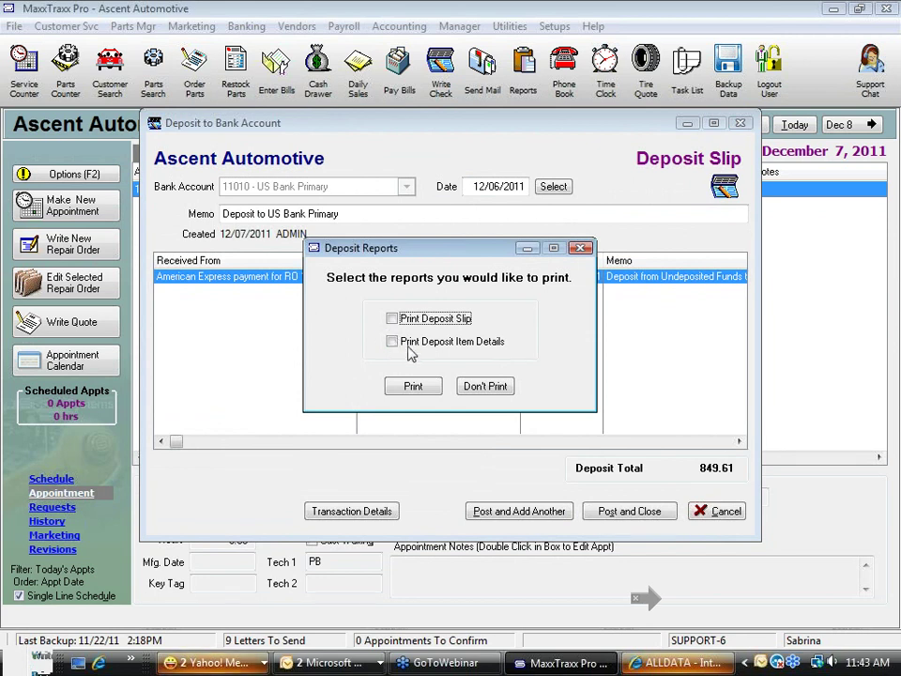
{"action": "left_click", "coordinate": [485, 386]}
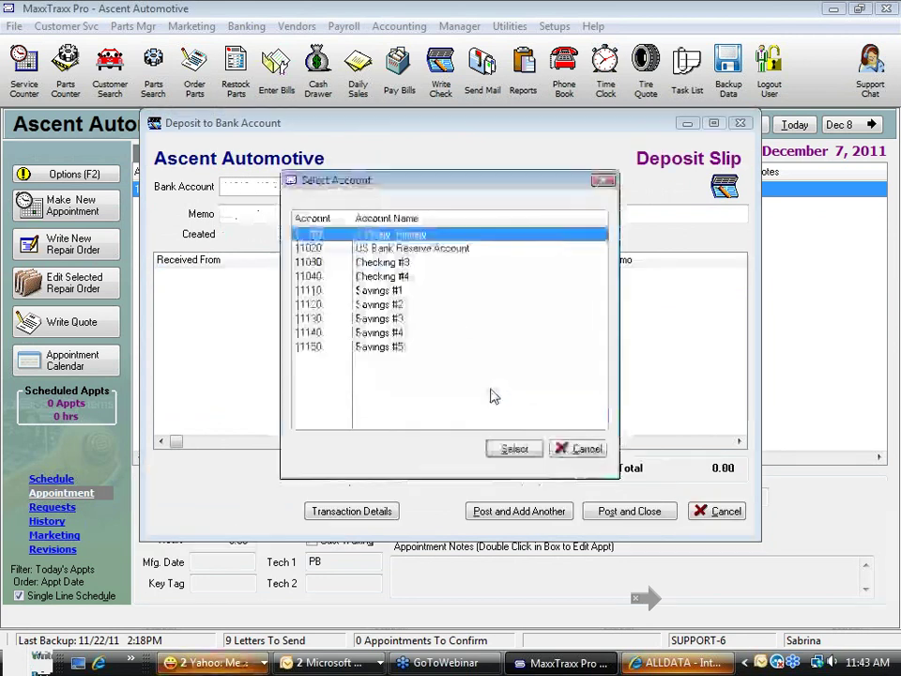
Choose US Bank Primary for the next deposit and add the 728.00 Visa payment to it.
{"action": "left_click", "coordinate": [518, 449]}
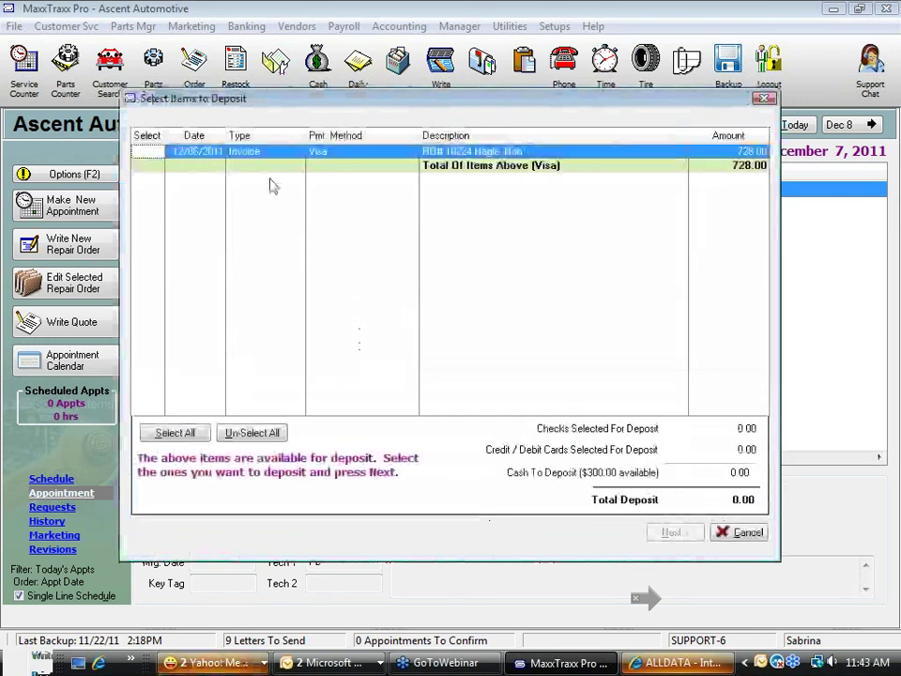
{"action": "left_click", "coordinate": [166, 155]}
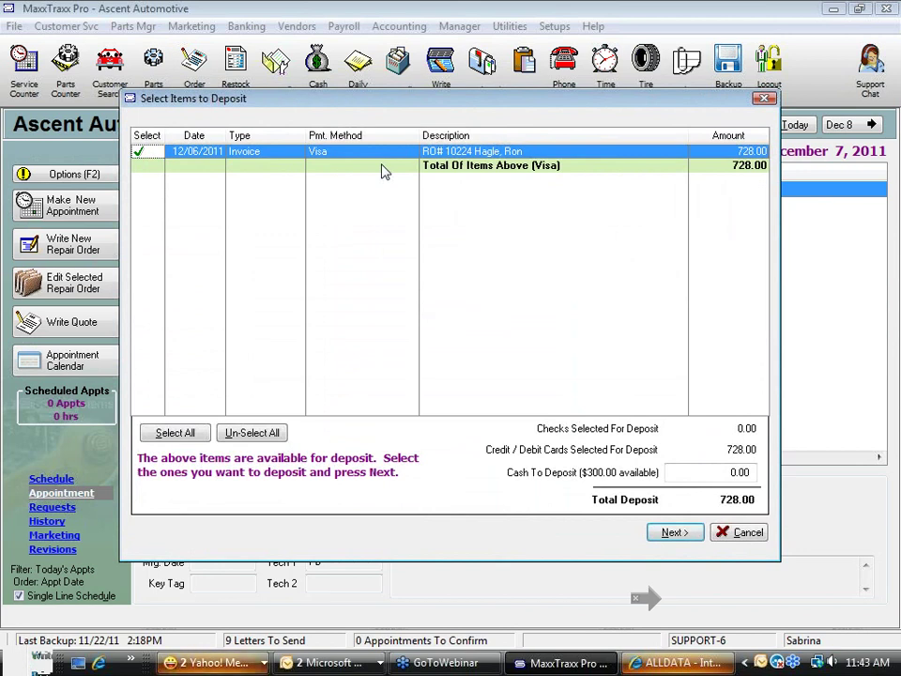
{"action": "left_click", "coordinate": [208, 663]}
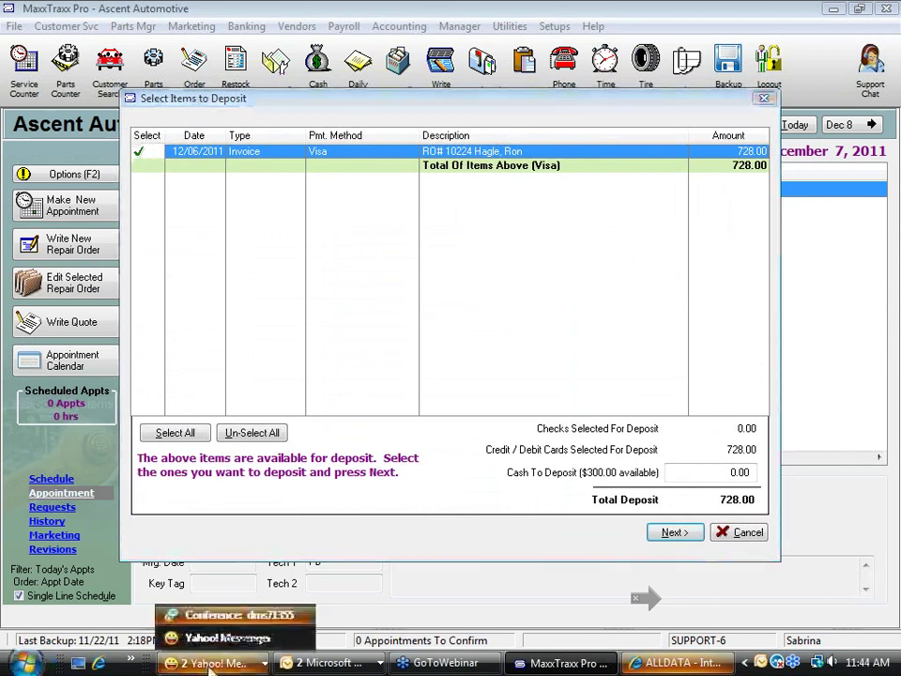
{"action": "key", "text": "Escape"}
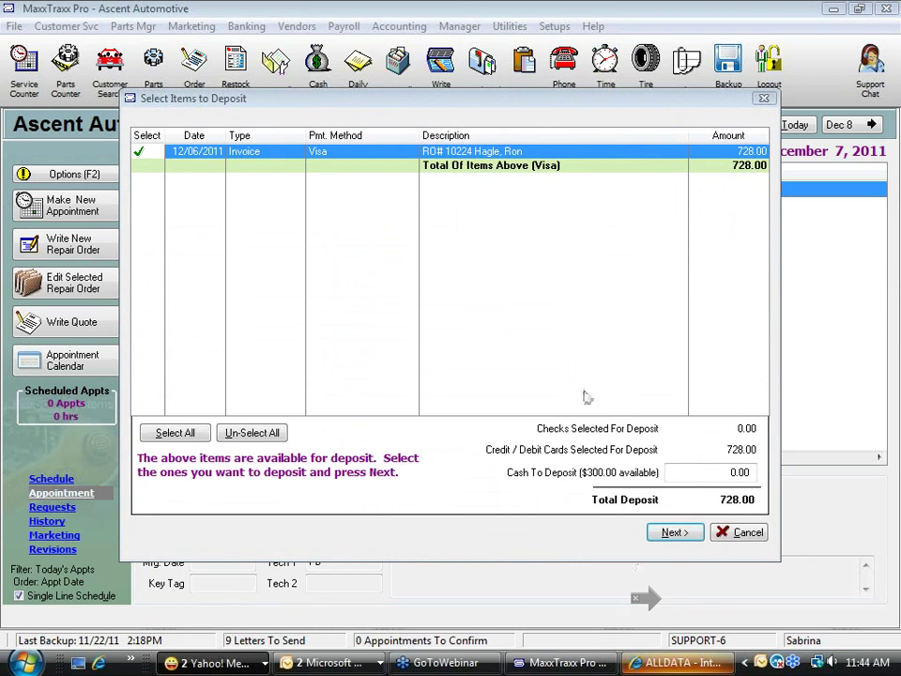
{"action": "left_click", "coordinate": [685, 536]}
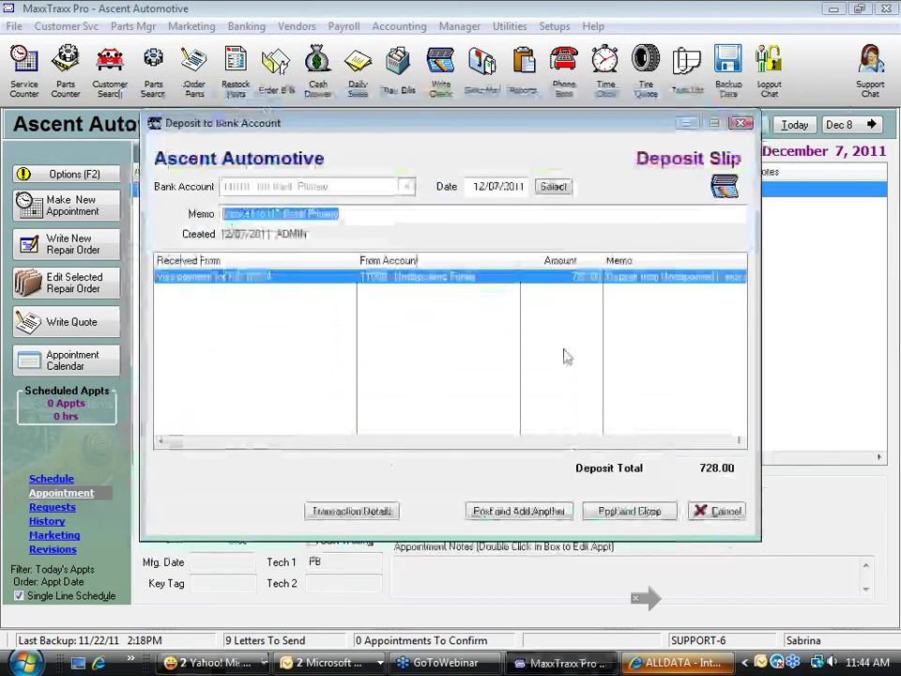
Date the Visa deposit 12/06/2011, then post and close it without printing reports.
{"action": "left_click", "coordinate": [553, 186]}
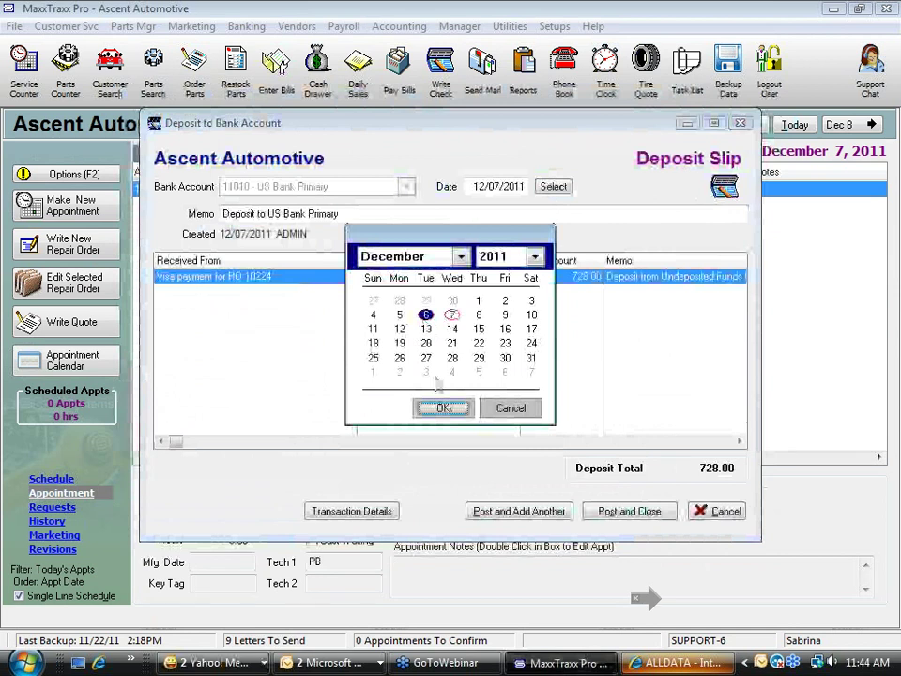
{"action": "left_click", "coordinate": [443, 407]}
{"action": "left_click", "coordinate": [644, 514]}
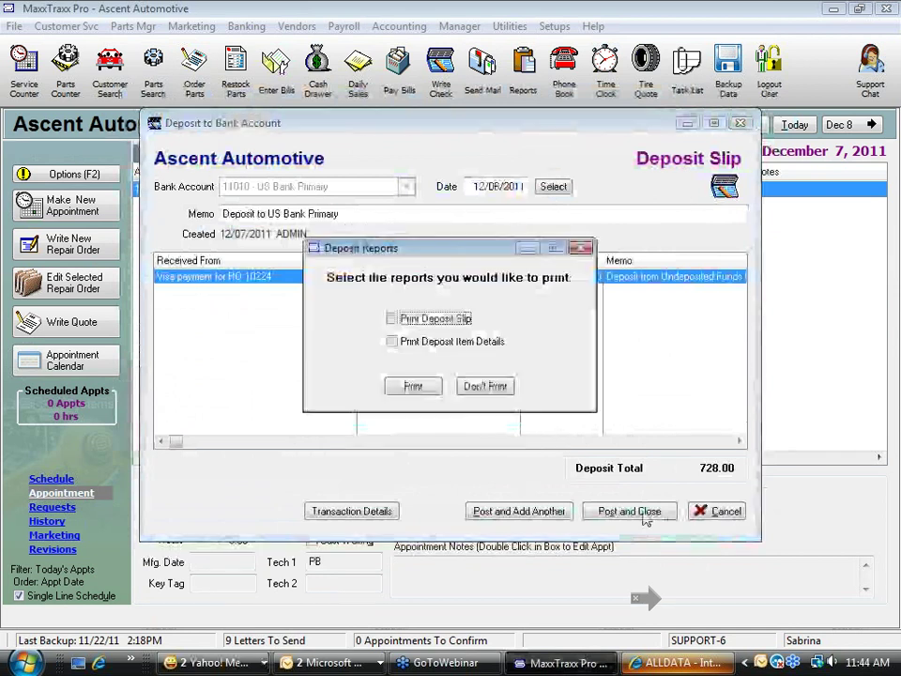
{"action": "left_click", "coordinate": [501, 386]}
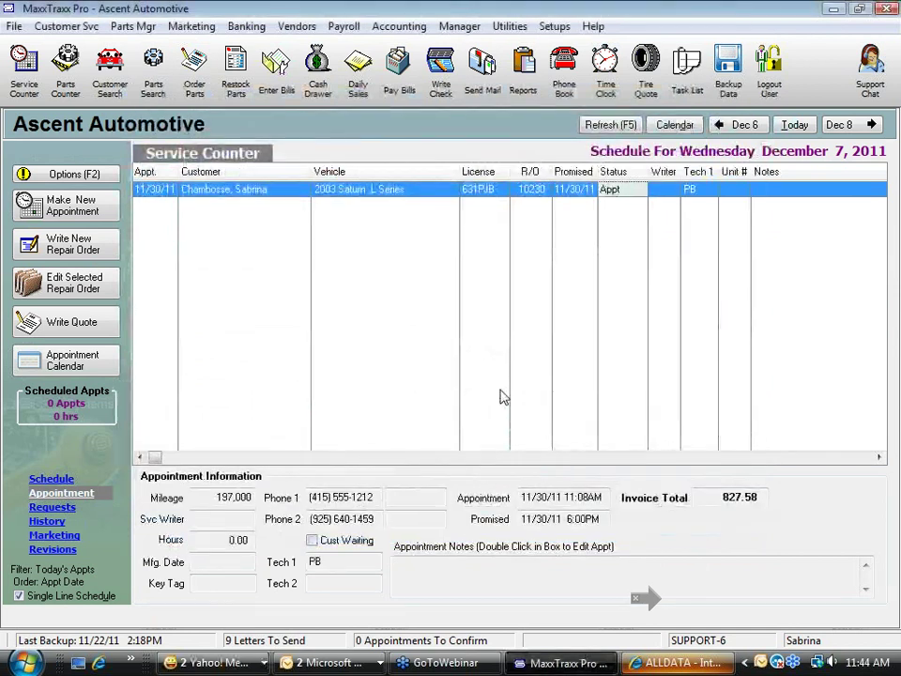
Open the check register for US Bank Primary and review the three bank deposits dated 12/06/2011.
{"action": "left_click", "coordinate": [247, 28]}
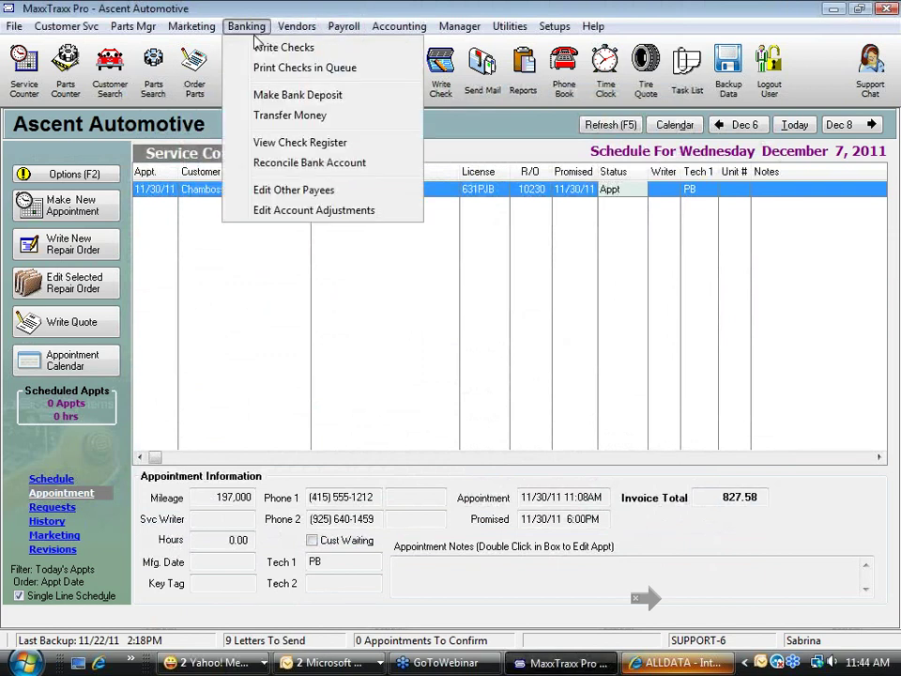
{"action": "left_click", "coordinate": [317, 145]}
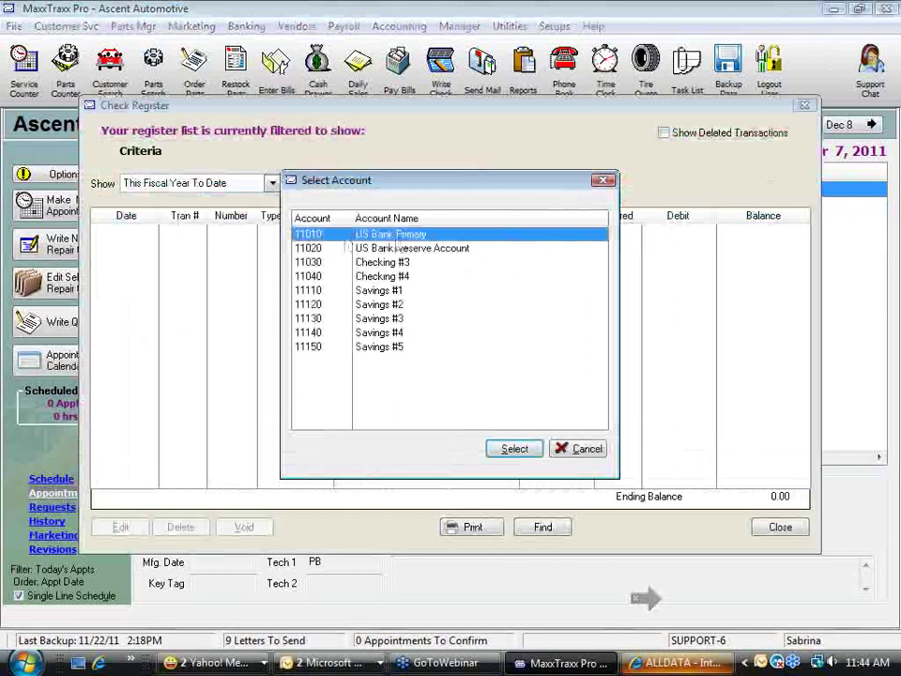
{"action": "left_click", "coordinate": [515, 449]}
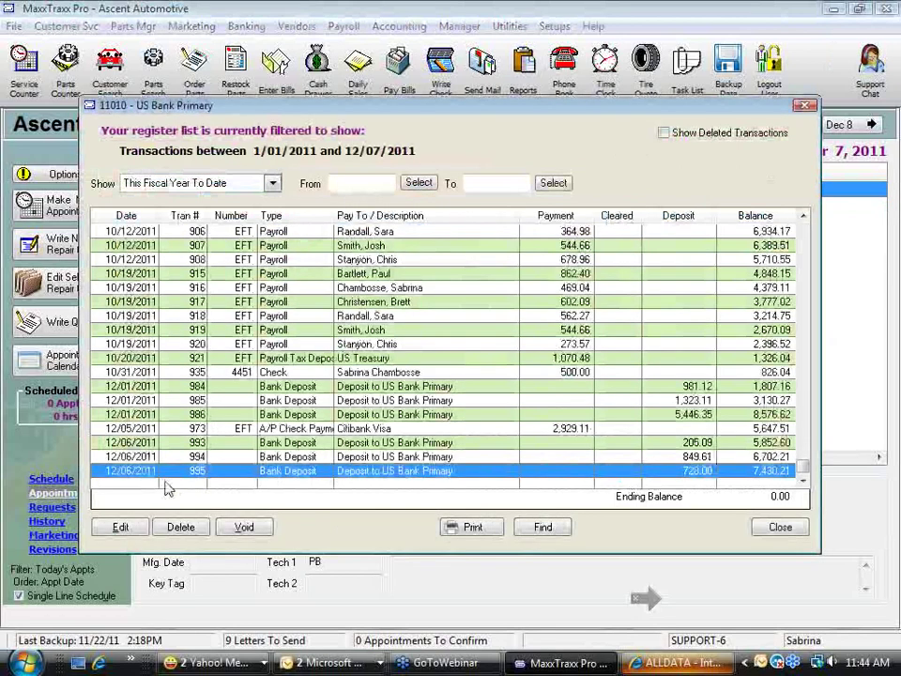
{"action": "left_click", "coordinate": [451, 442]}
{"action": "left_click", "coordinate": [439, 458]}
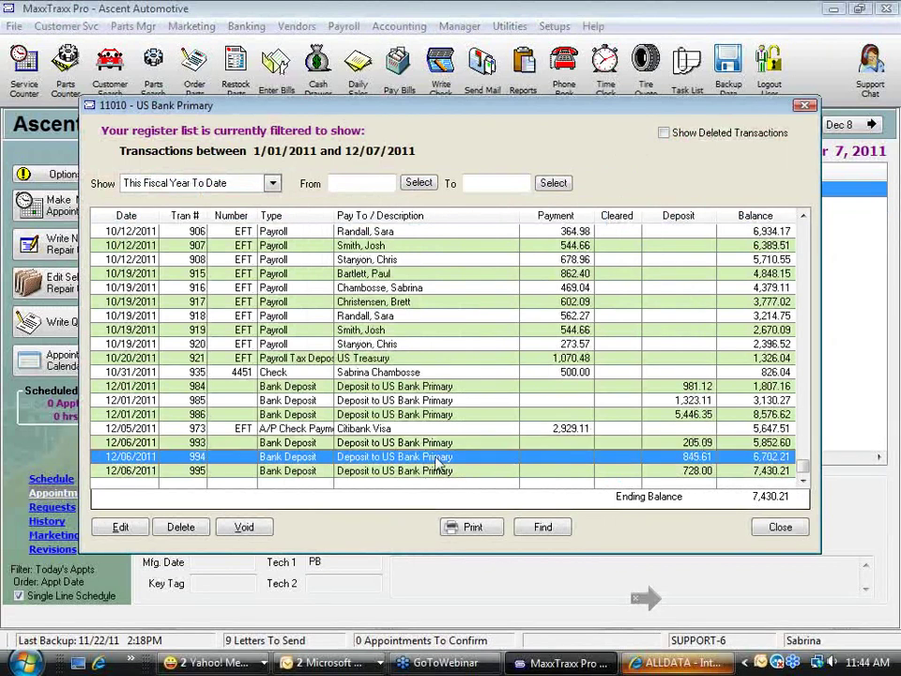
{"action": "left_click", "coordinate": [430, 471]}
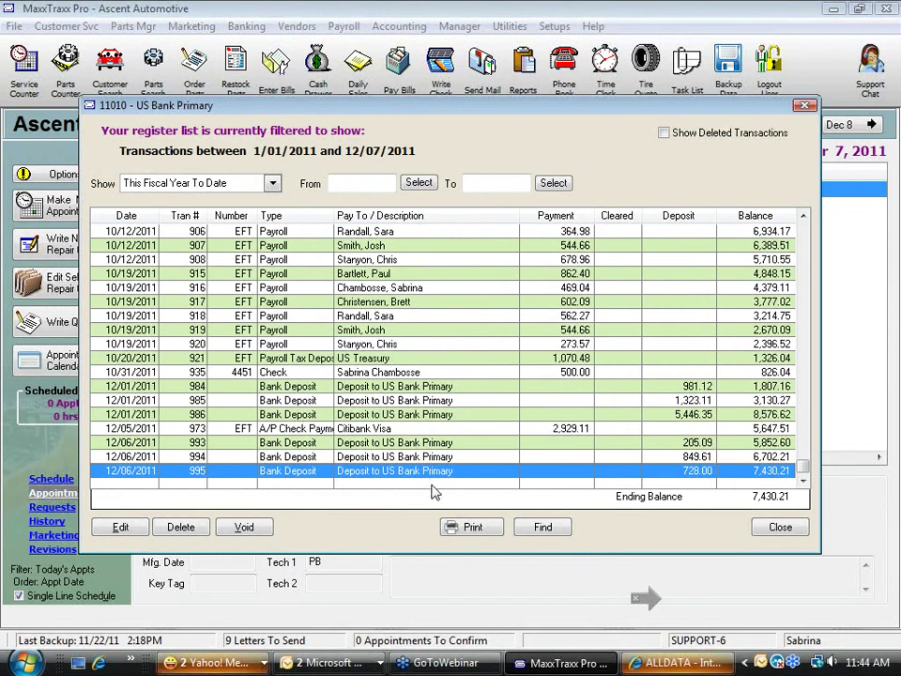
{"action": "left_click", "coordinate": [422, 443]}
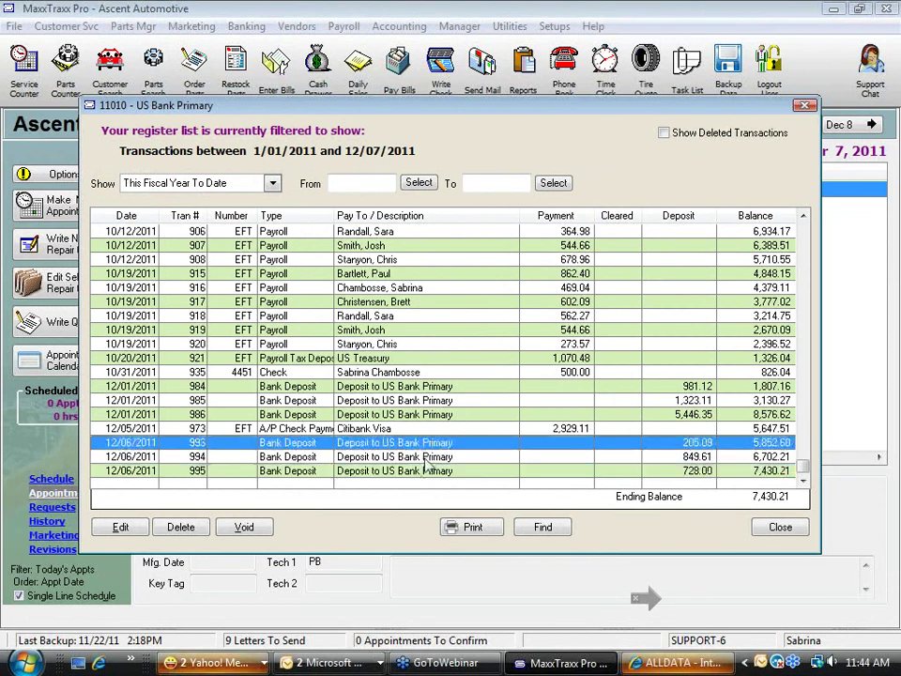
{"action": "left_click", "coordinate": [428, 457]}
{"action": "left_click", "coordinate": [446, 470]}
{"action": "left_click", "coordinate": [459, 443]}
{"action": "left_click", "coordinate": [460, 457]}
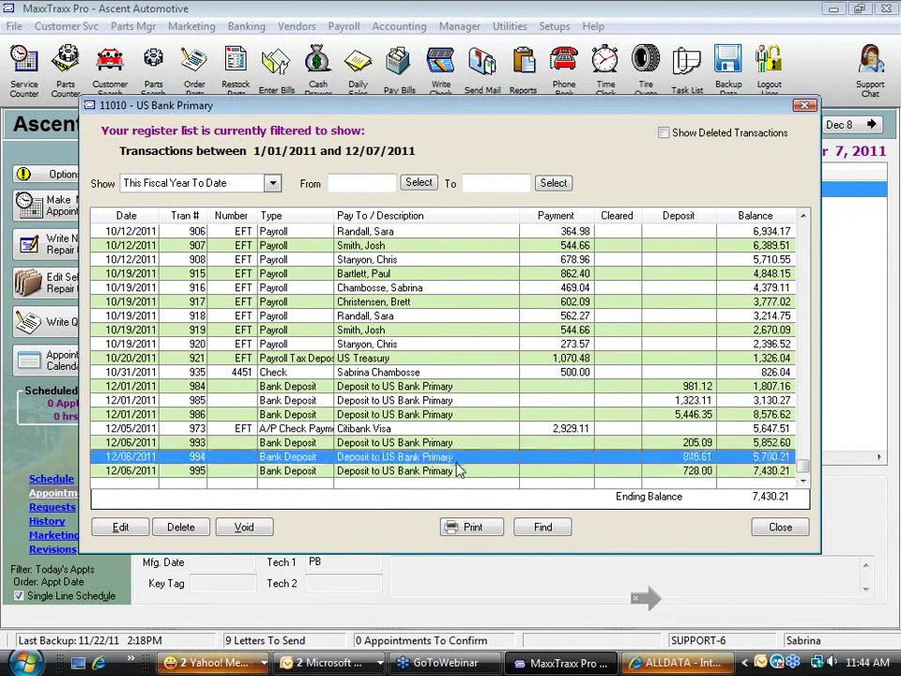
{"action": "left_click", "coordinate": [459, 471]}
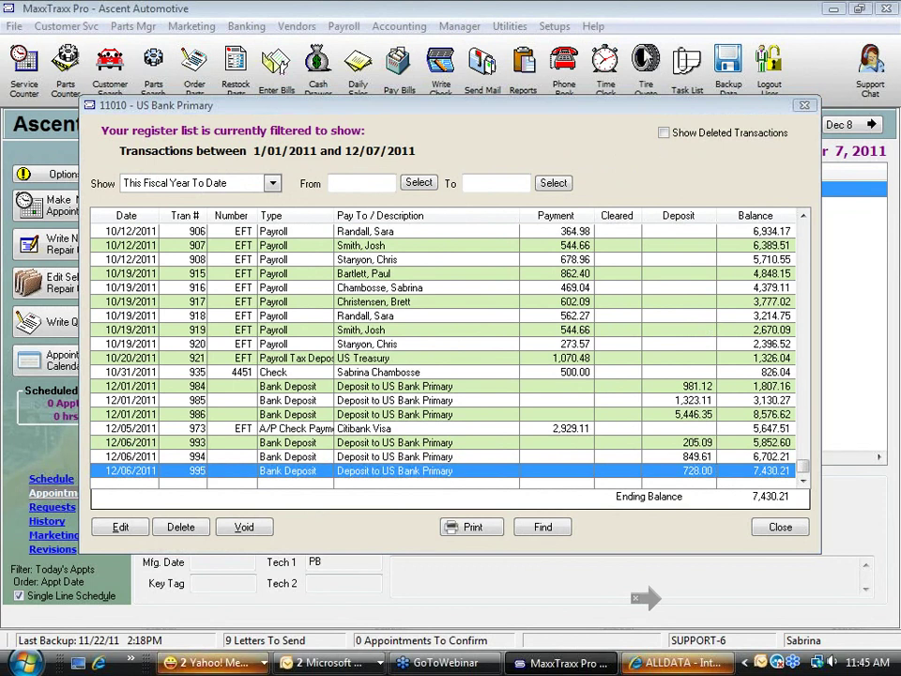
Open the 205.09 deposit from the register to examine its cash and check items, and close both without changes.
{"action": "left_click", "coordinate": [583, 442]}
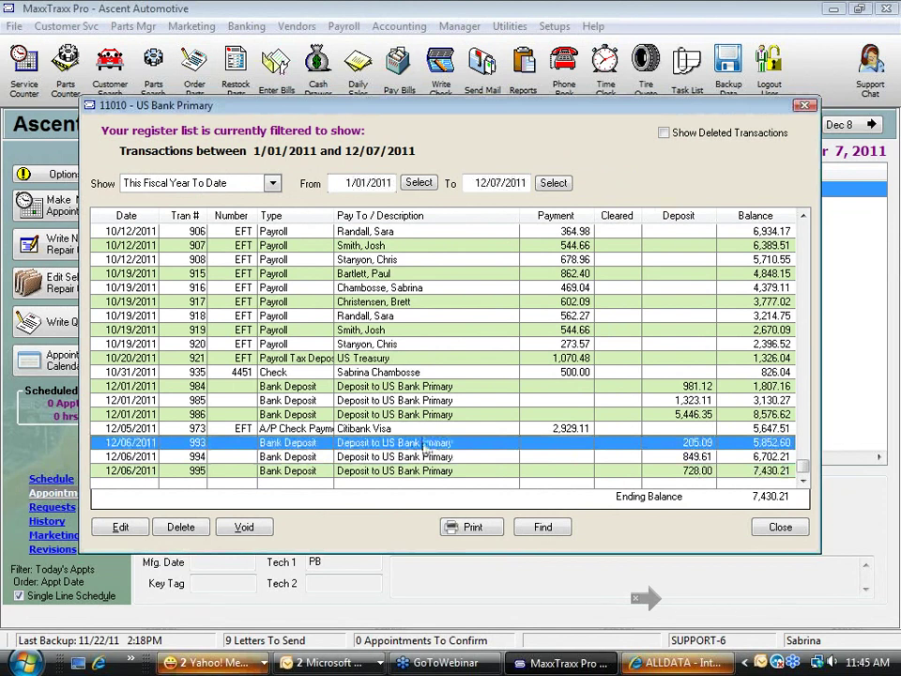
{"action": "left_click", "coordinate": [122, 528]}
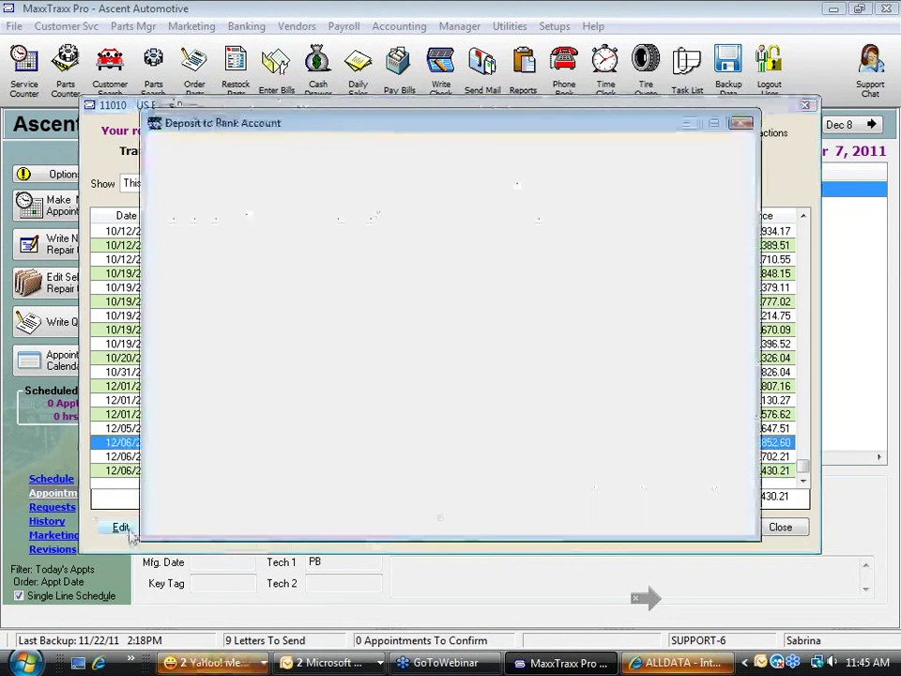
{"action": "left_click", "coordinate": [255, 334]}
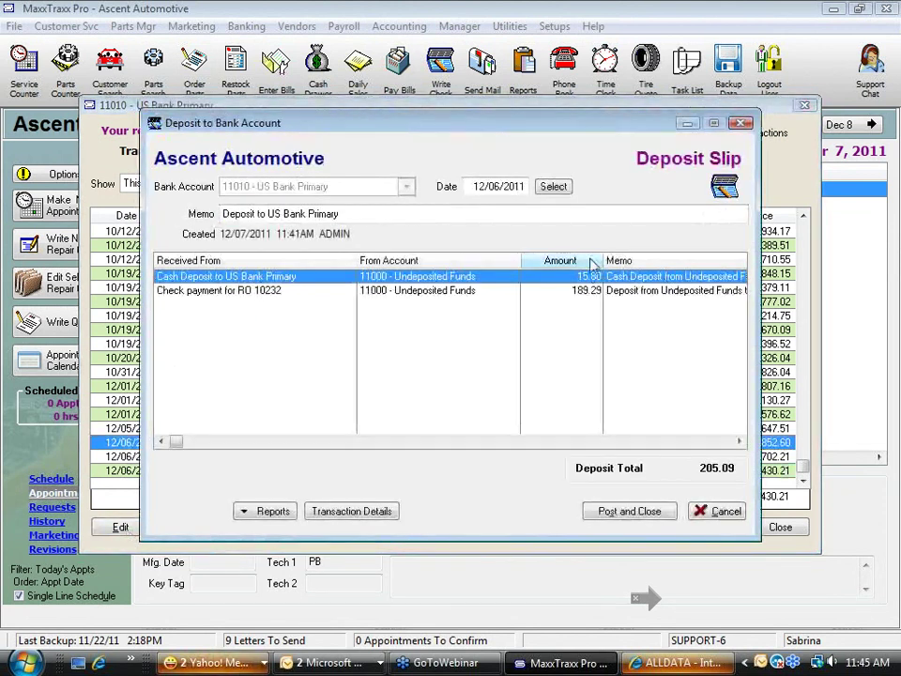
{"action": "left_click", "coordinate": [417, 292]}
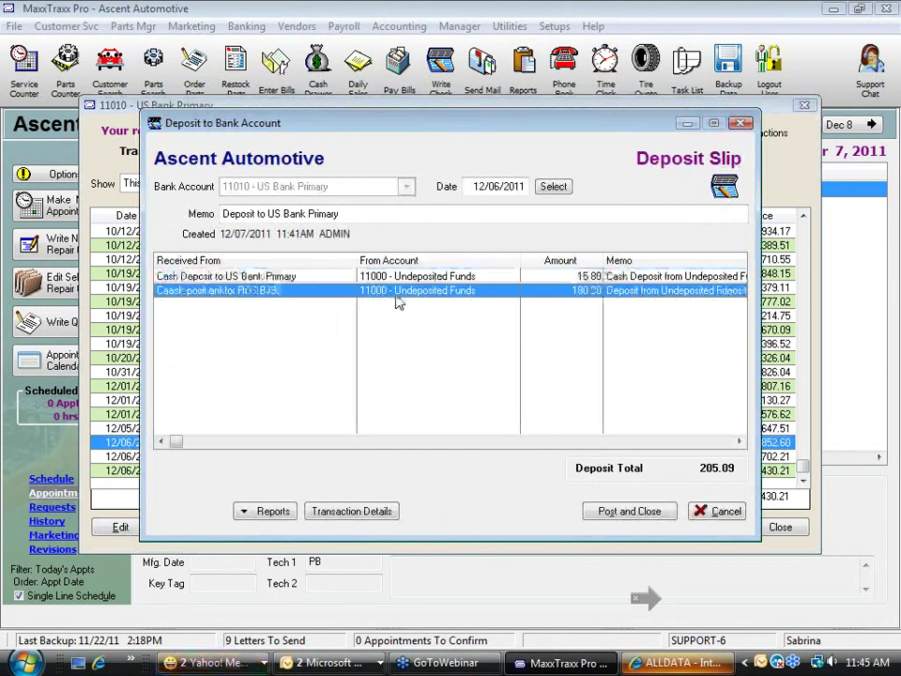
{"action": "left_click", "coordinate": [722, 511]}
{"action": "left_click", "coordinate": [780, 527]}
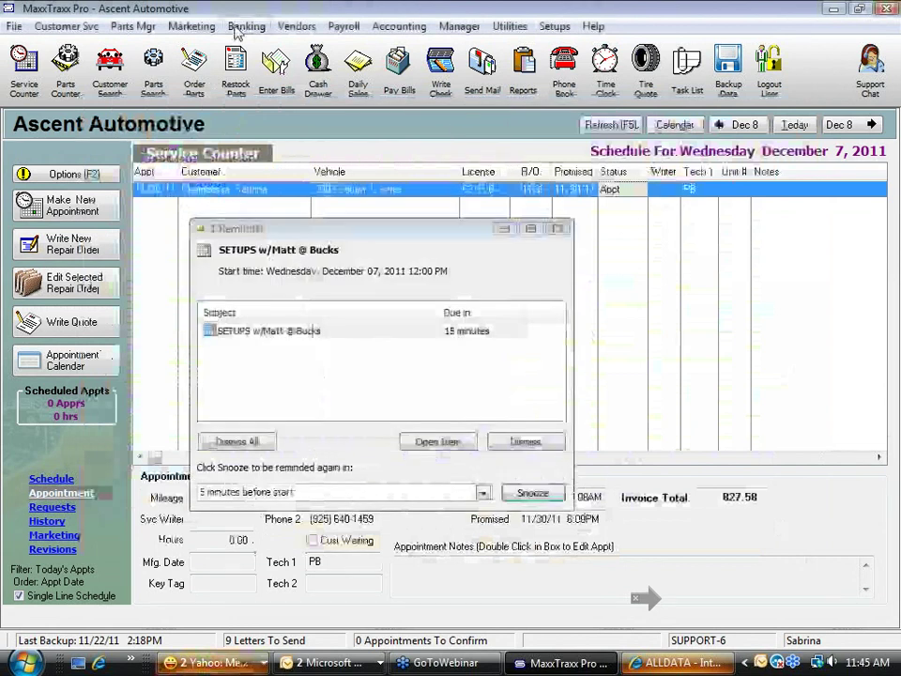
{"action": "left_click", "coordinate": [525, 440]}
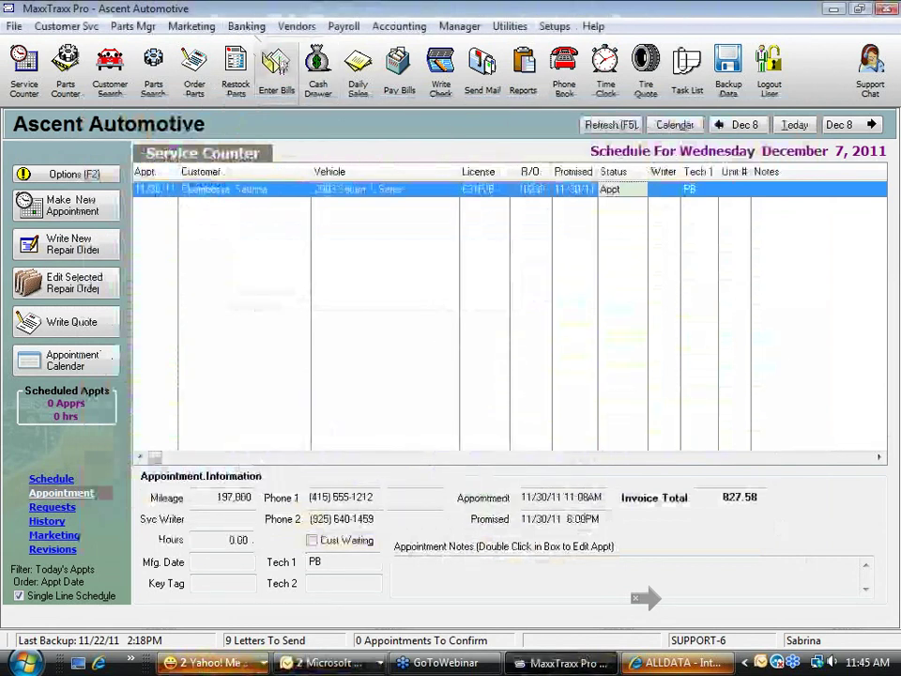
Start a bank deposit into US Bank Primary to check the available items and cash, and cancel it without depositing.
{"action": "left_click", "coordinate": [246, 25]}
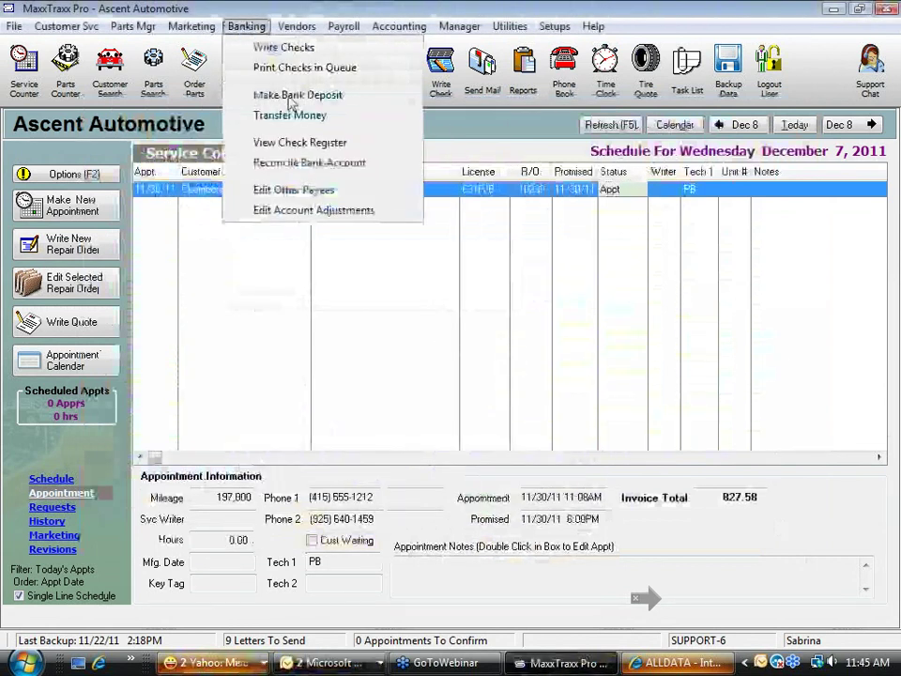
{"action": "left_click", "coordinate": [291, 94]}
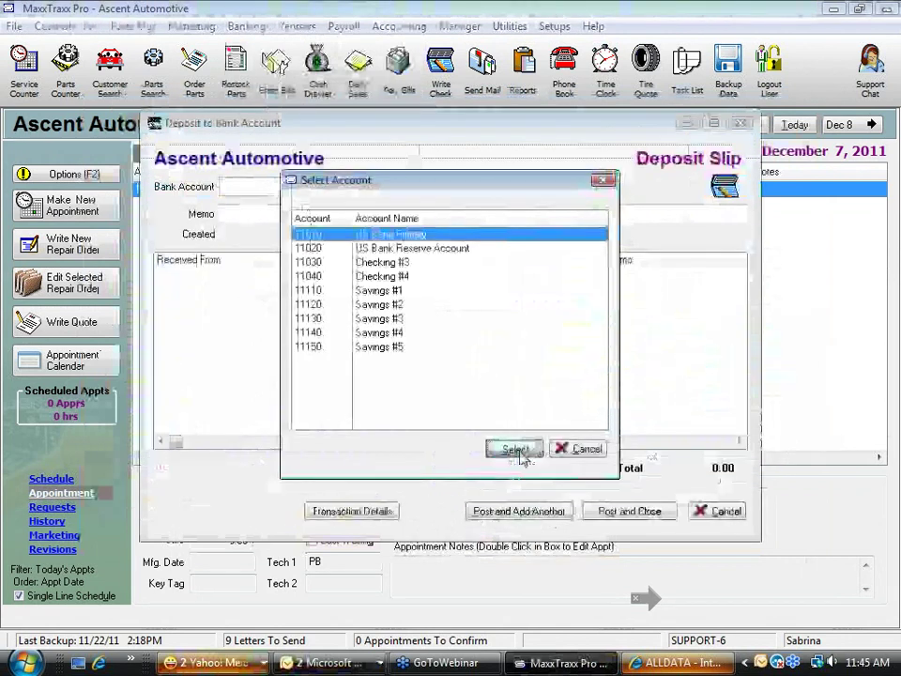
{"action": "left_click", "coordinate": [515, 450]}
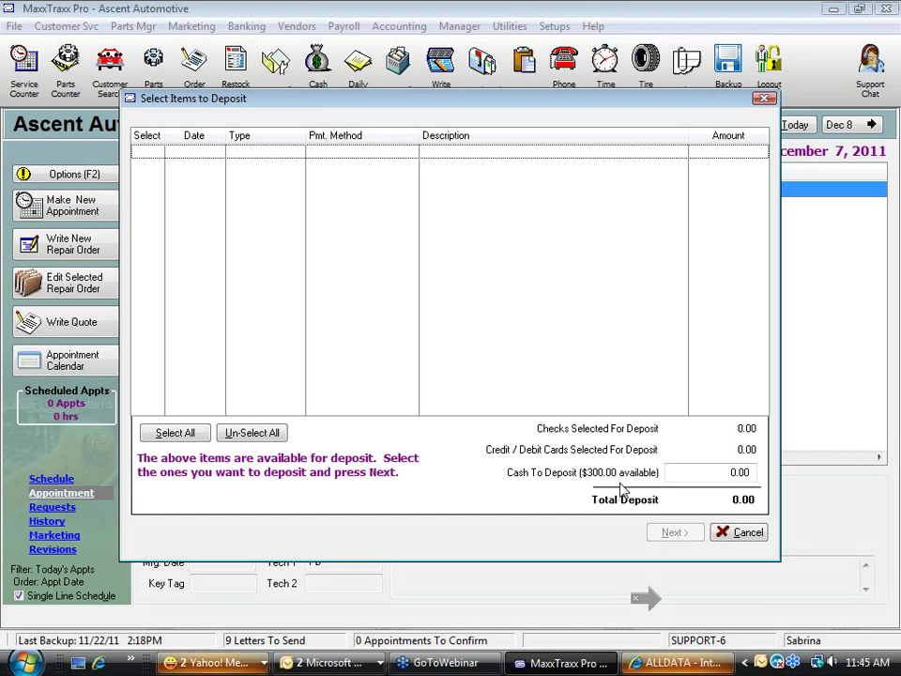
{"action": "left_click", "coordinate": [746, 534]}
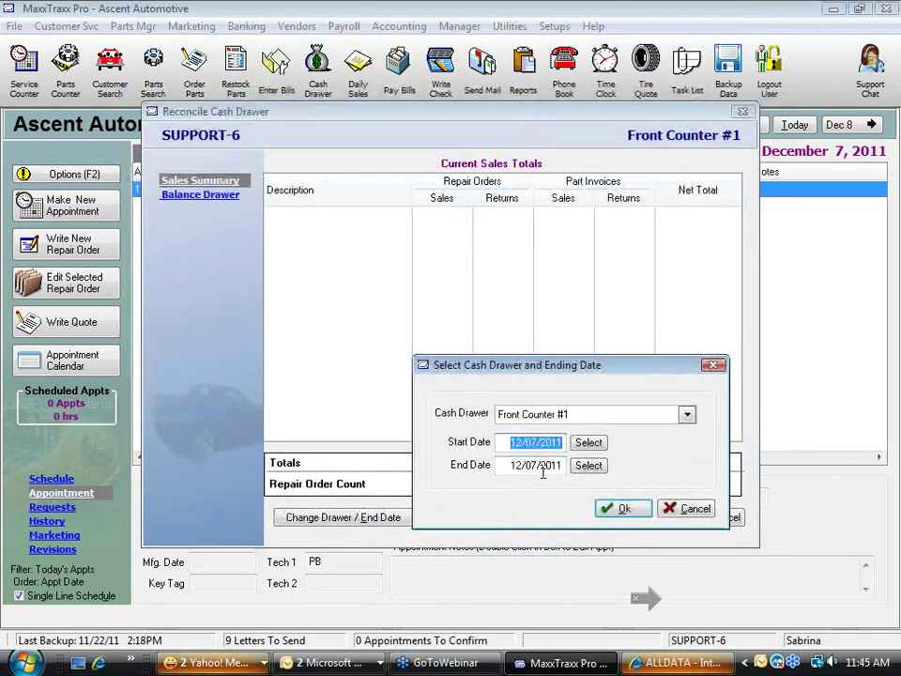
Review the Front Counter #1 sales summary and drawer balance for 12/07/2011, and leave without closing the drawer.
{"action": "left_click", "coordinate": [625, 509]}
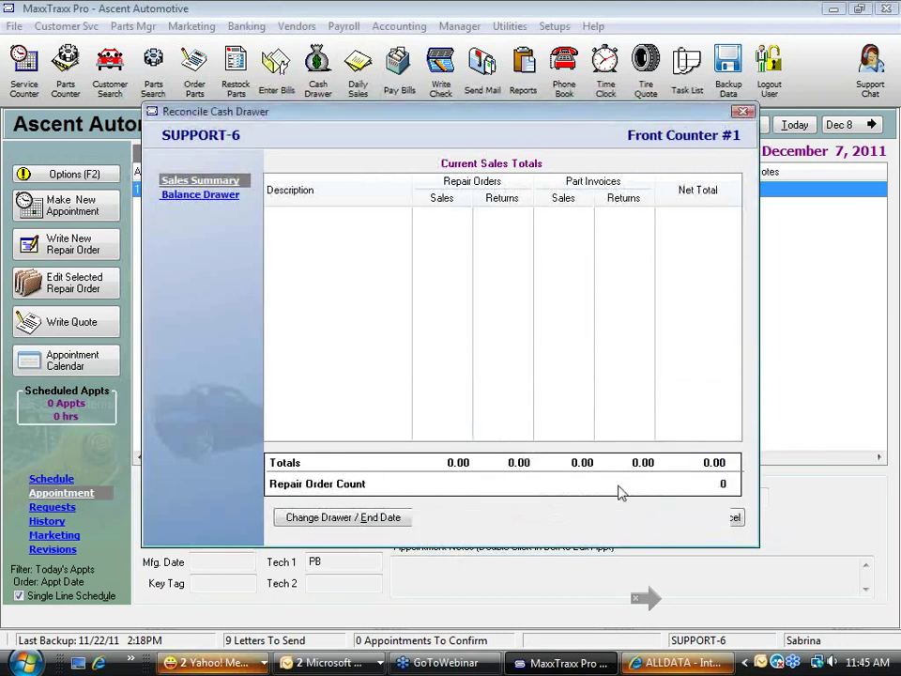
{"action": "left_click", "coordinate": [221, 197]}
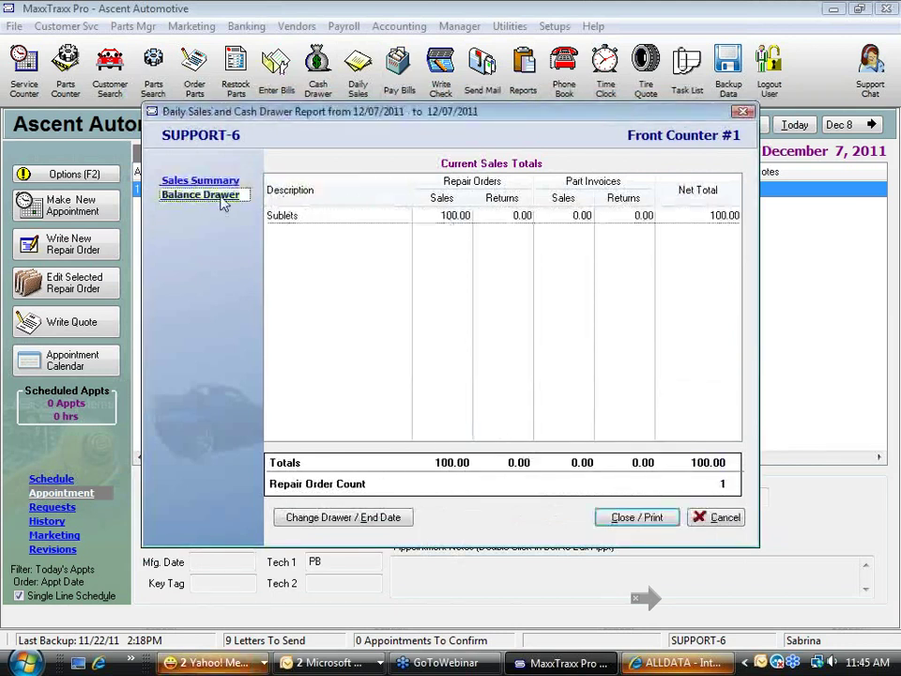
{"action": "left_click", "coordinate": [366, 196]}
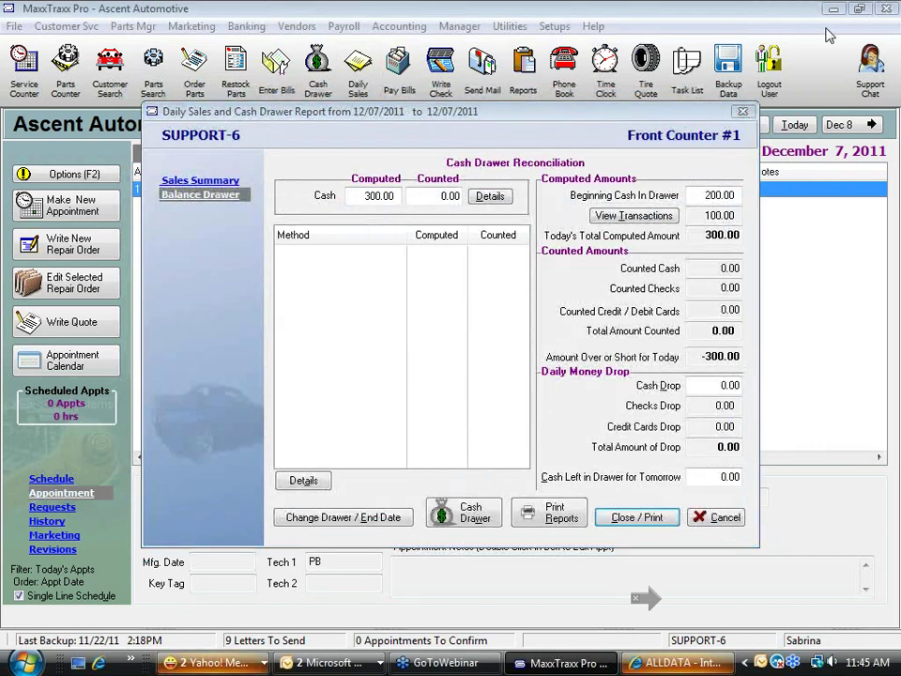
{"action": "left_click", "coordinate": [724, 518]}
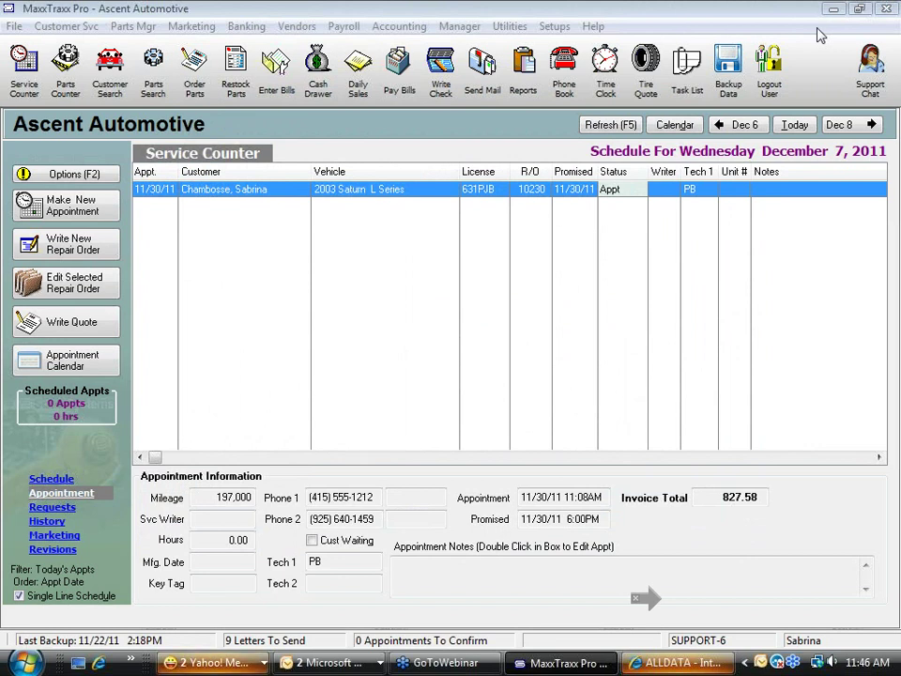
Void the 100.00 cash payment dated 12/07/2011 in the current cash drawer transactions, and close the cash drawer.
{"action": "left_click", "coordinate": [318, 75]}
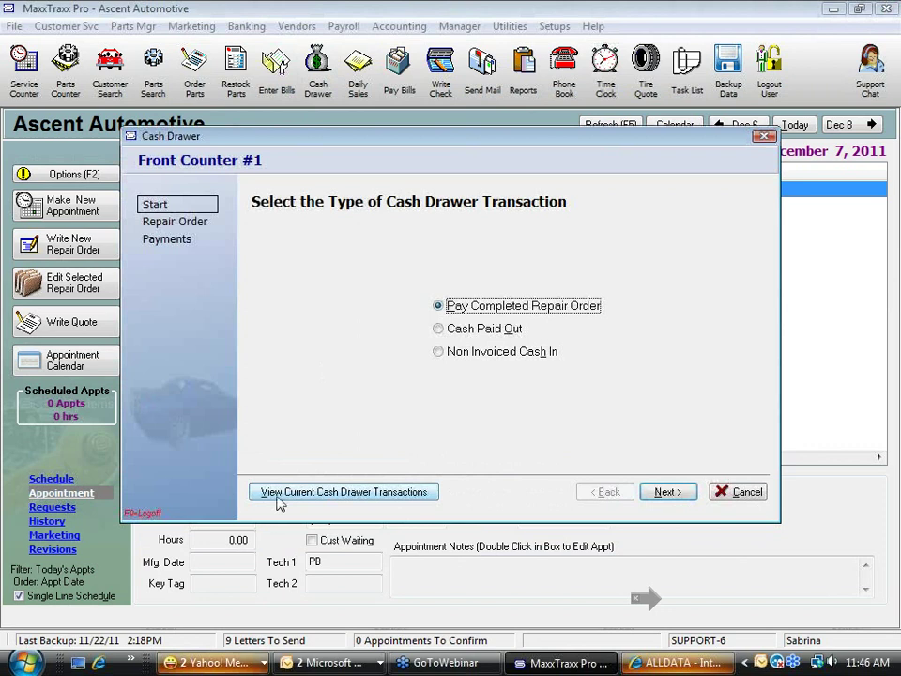
{"action": "left_click", "coordinate": [413, 500]}
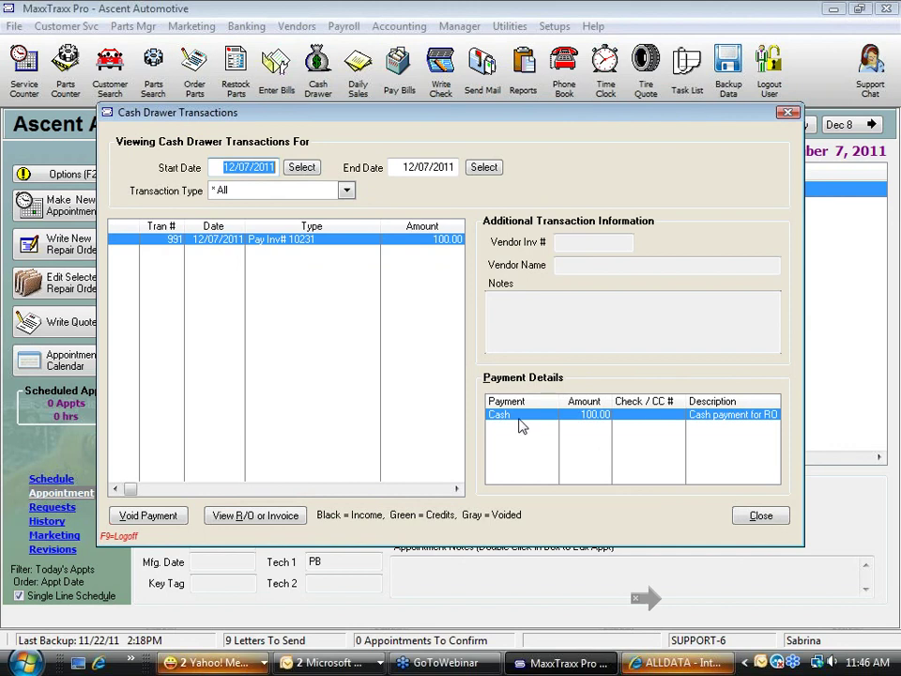
{"action": "left_click", "coordinate": [150, 516]}
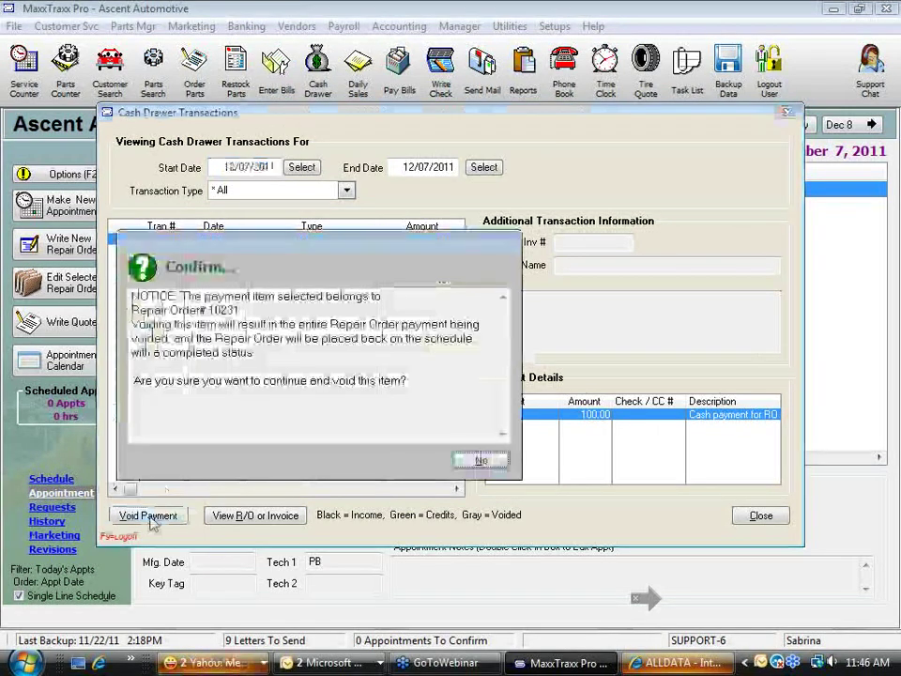
{"action": "left_click_drag", "start_coordinate": [205, 296], "coordinate": [401, 294]}
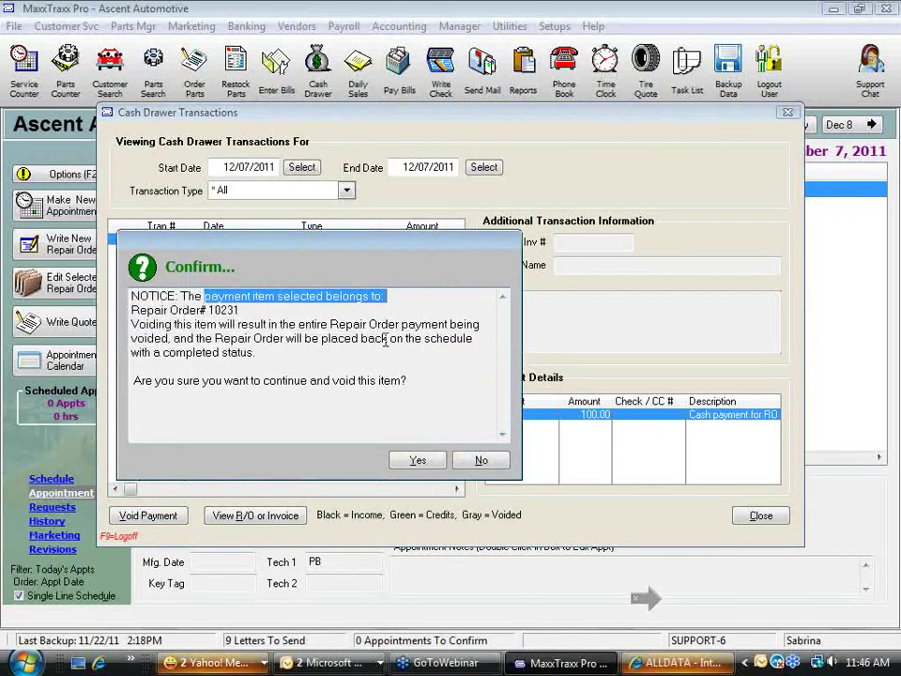
{"action": "left_click_drag", "start_coordinate": [139, 323], "coordinate": [470, 344]}
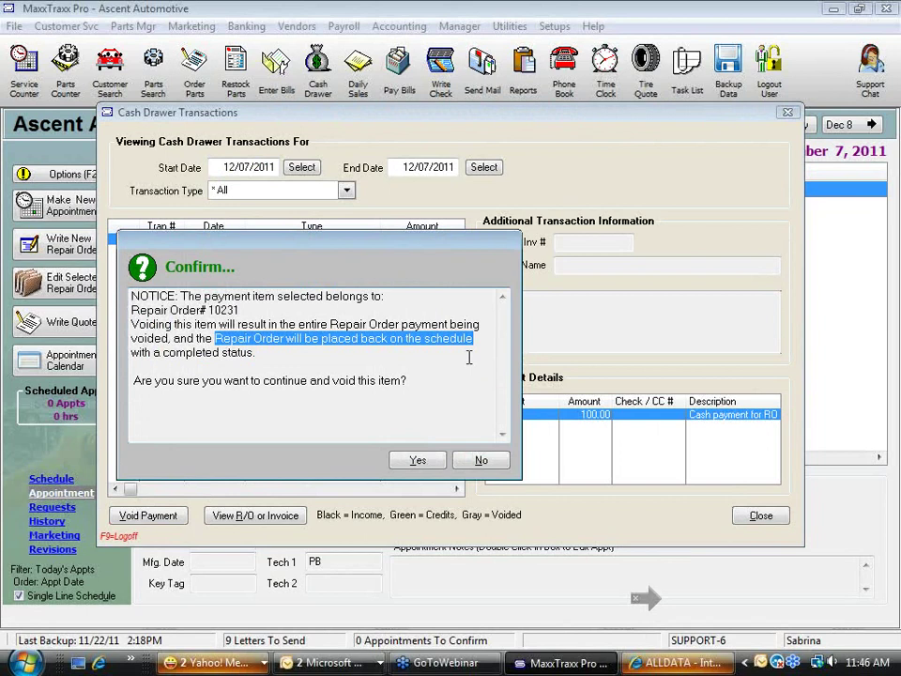
{"action": "left_click", "coordinate": [419, 460]}
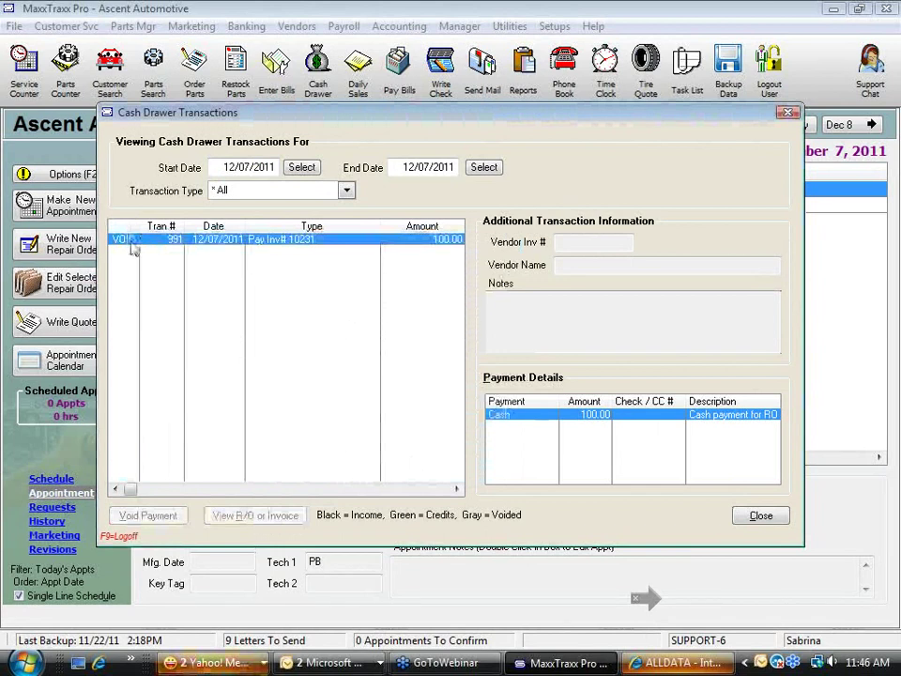
{"action": "left_click", "coordinate": [760, 515]}
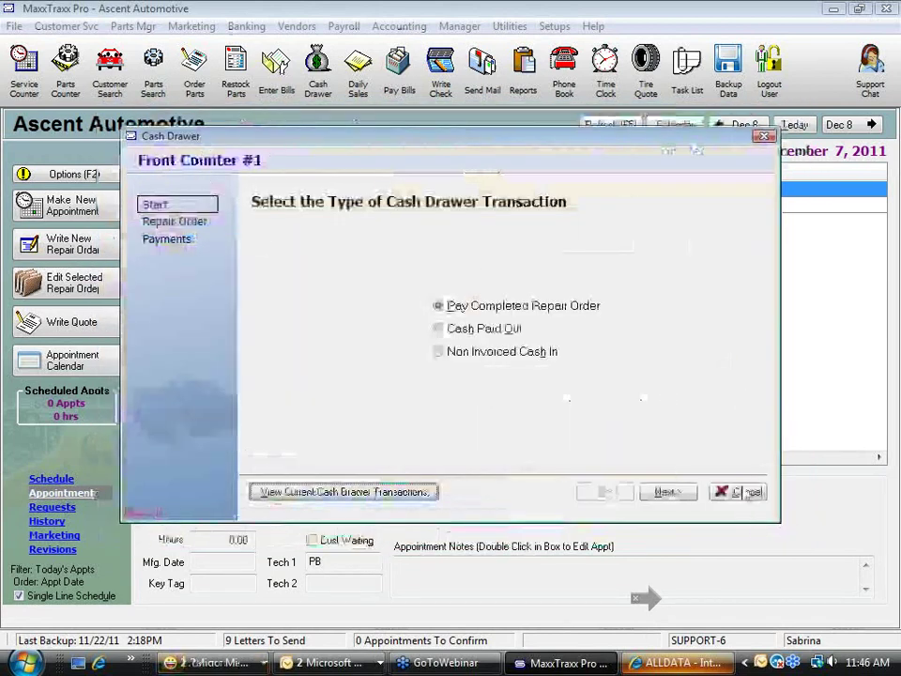
{"action": "left_click", "coordinate": [742, 491]}
Open the completed 2007 Cadillac STS repair order and close it for payment without assigning technicians.
{"action": "left_click", "coordinate": [428, 206]}
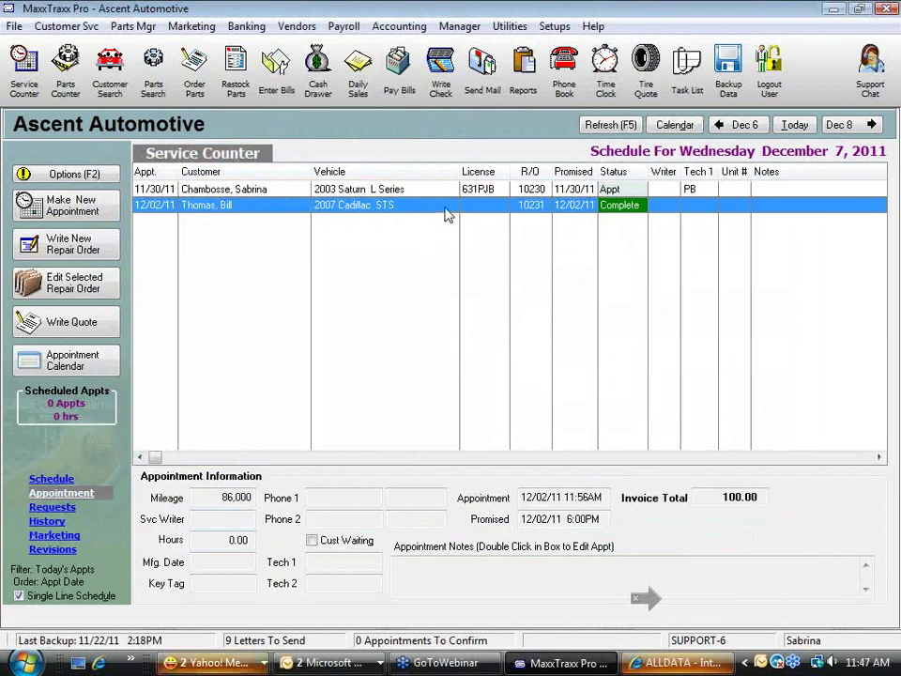
{"action": "double_click", "coordinate": [448, 211]}
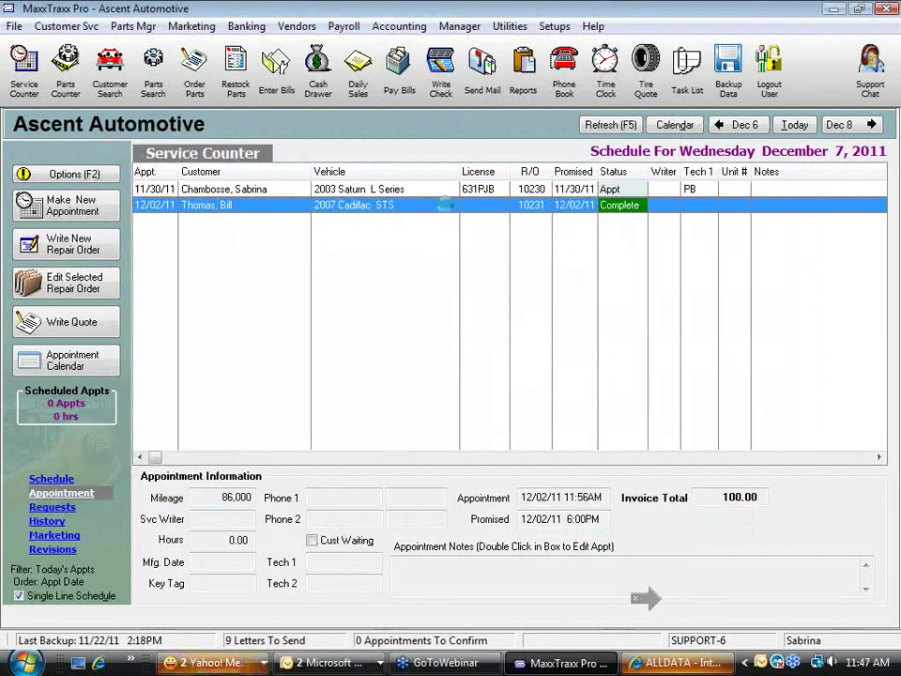
{"action": "left_click", "coordinate": [519, 431]}
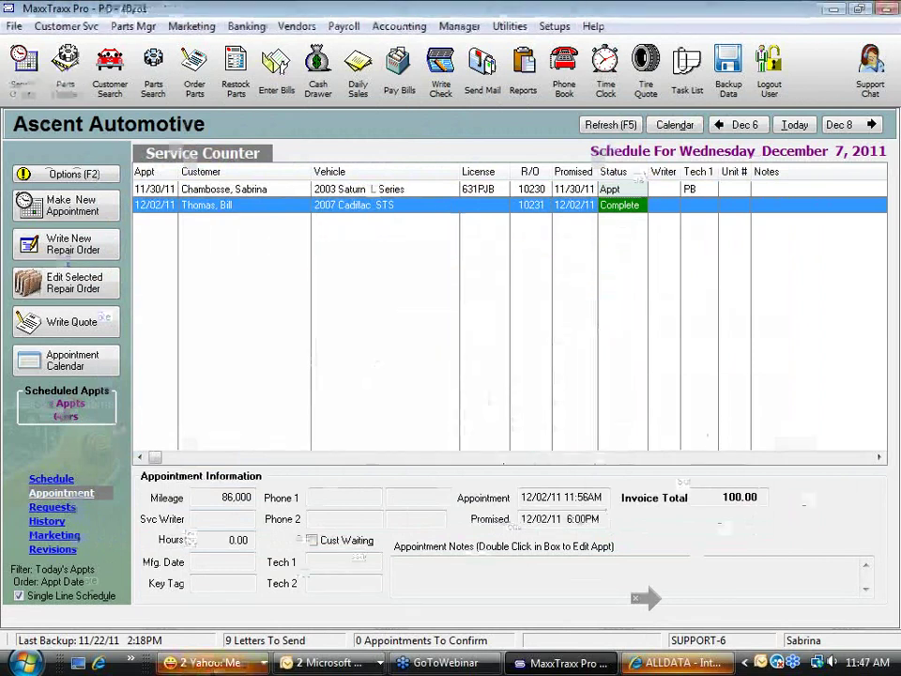
{"action": "left_click", "coordinate": [777, 553]}
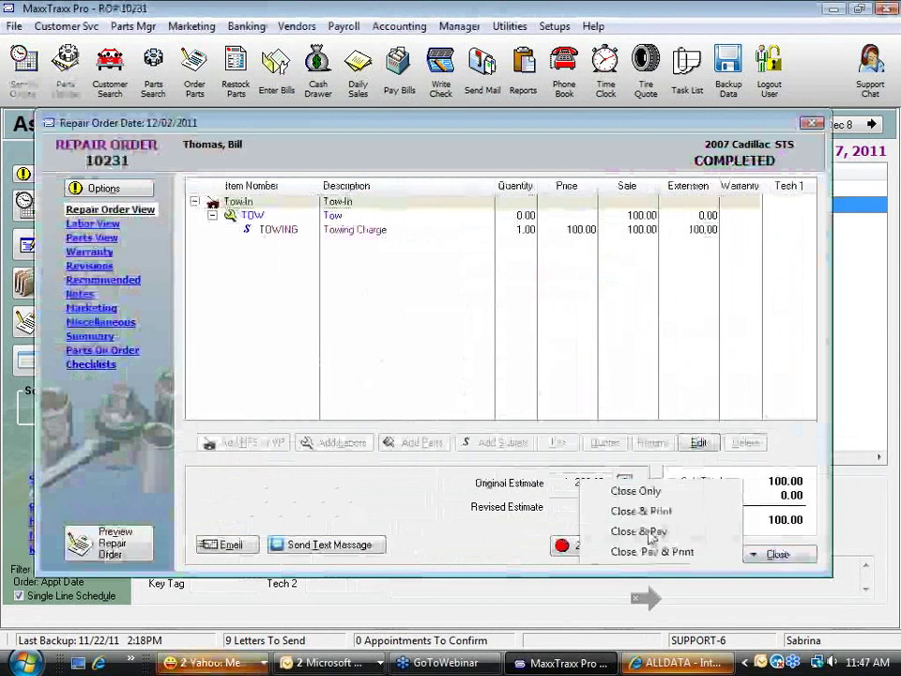
{"action": "left_click", "coordinate": [651, 534]}
{"action": "left_click", "coordinate": [519, 453]}
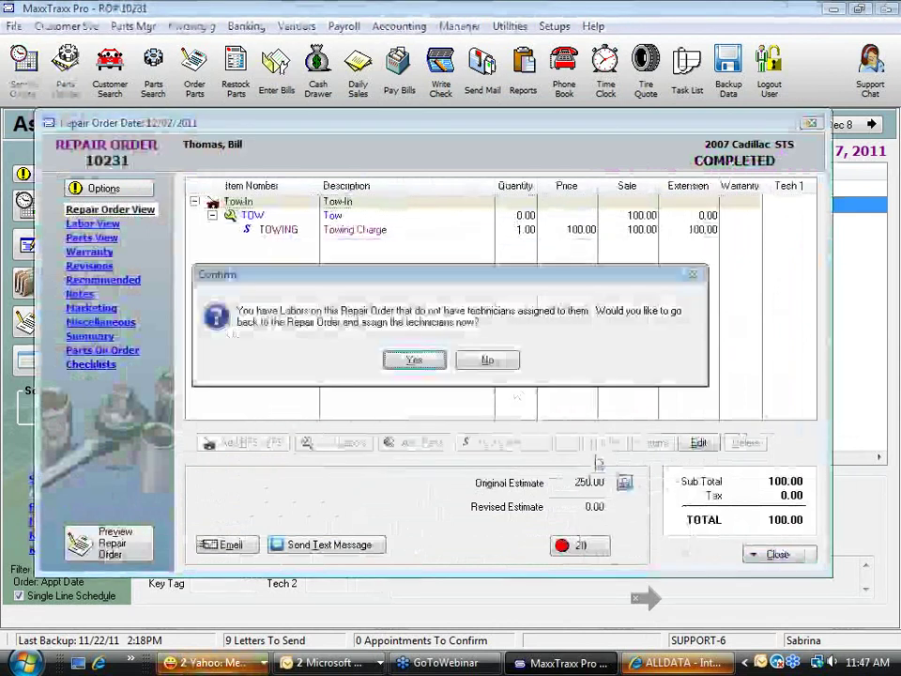
{"action": "left_click", "coordinate": [486, 362]}
{"action": "left_click", "coordinate": [484, 362]}
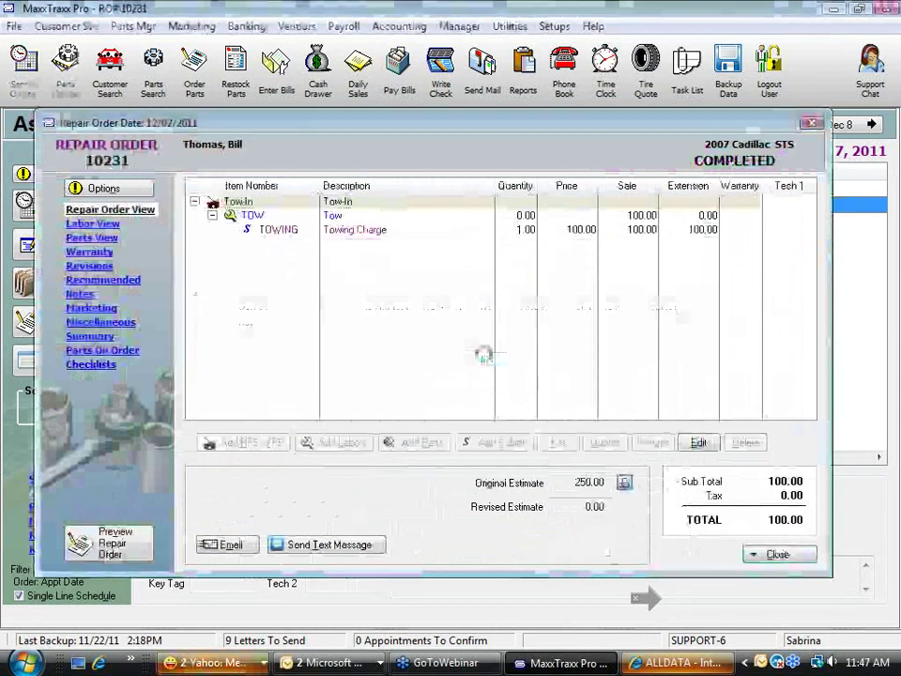
{"action": "left_click", "coordinate": [582, 469]}
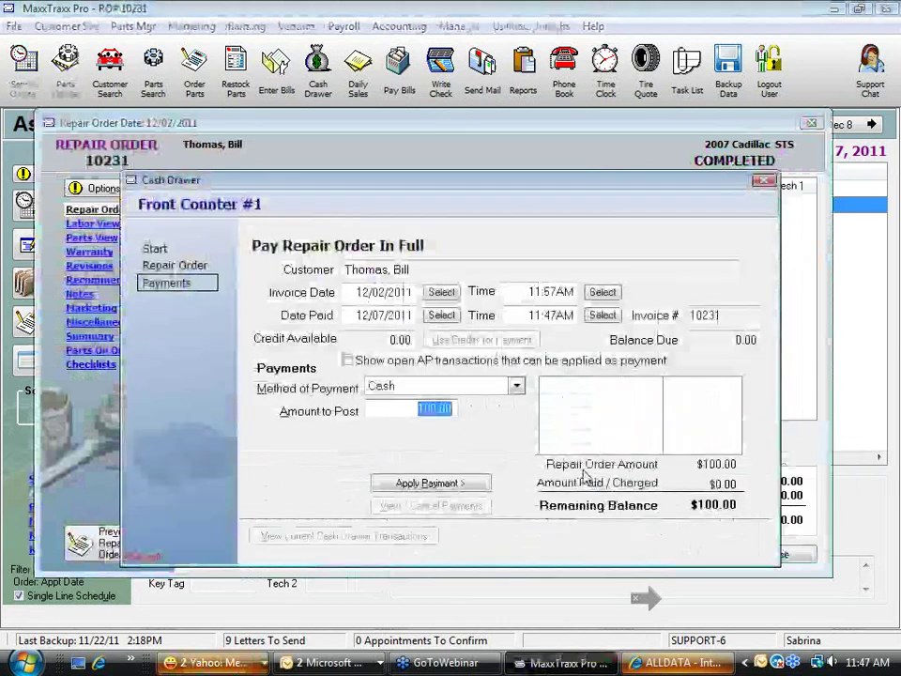
Apply a 100.00 Visa payment to the repair order, keeping the paid date 12/07/2011, and finish the transaction.
{"action": "left_click", "coordinate": [517, 386]}
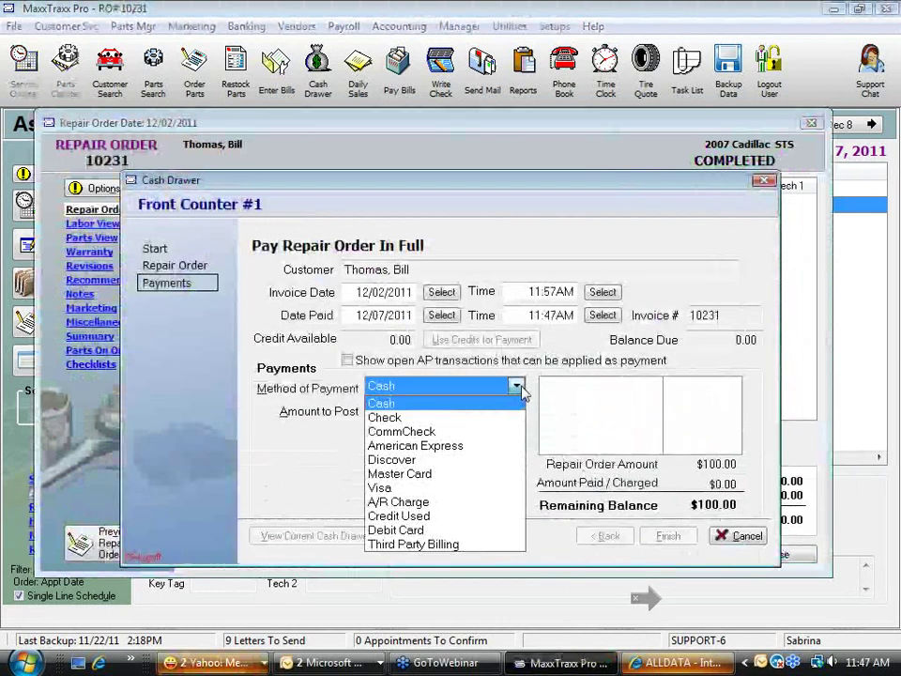
{"action": "left_click", "coordinate": [381, 487]}
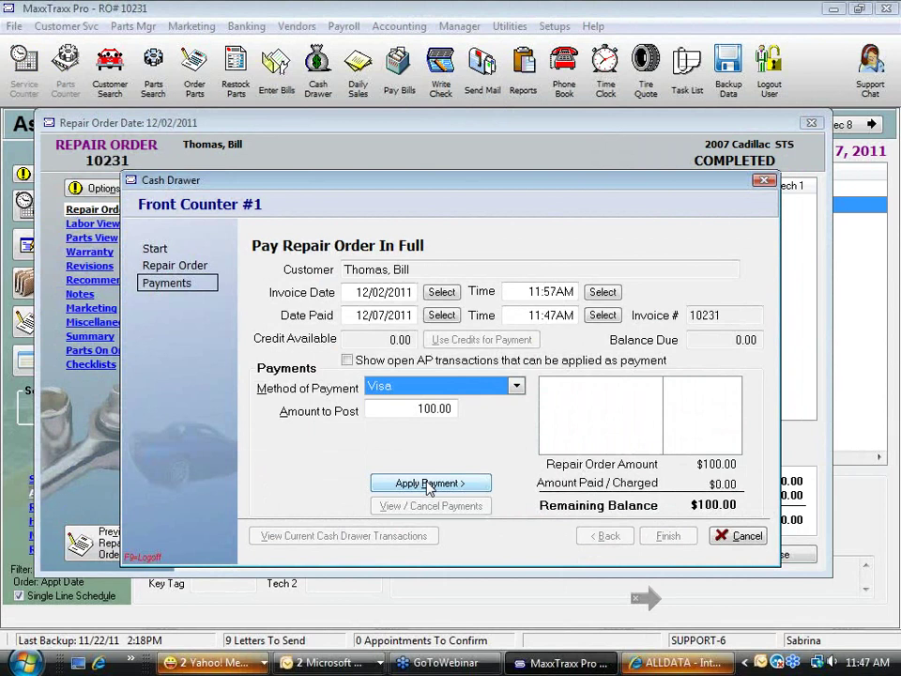
{"action": "left_click", "coordinate": [428, 483]}
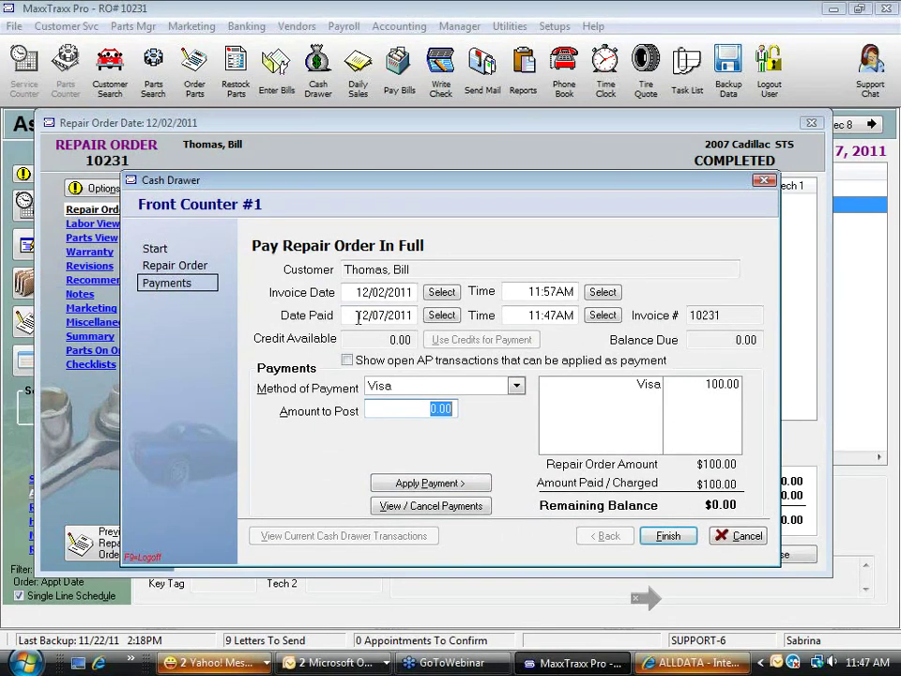
{"action": "left_click_drag", "start_coordinate": [358, 317], "coordinate": [410, 319]}
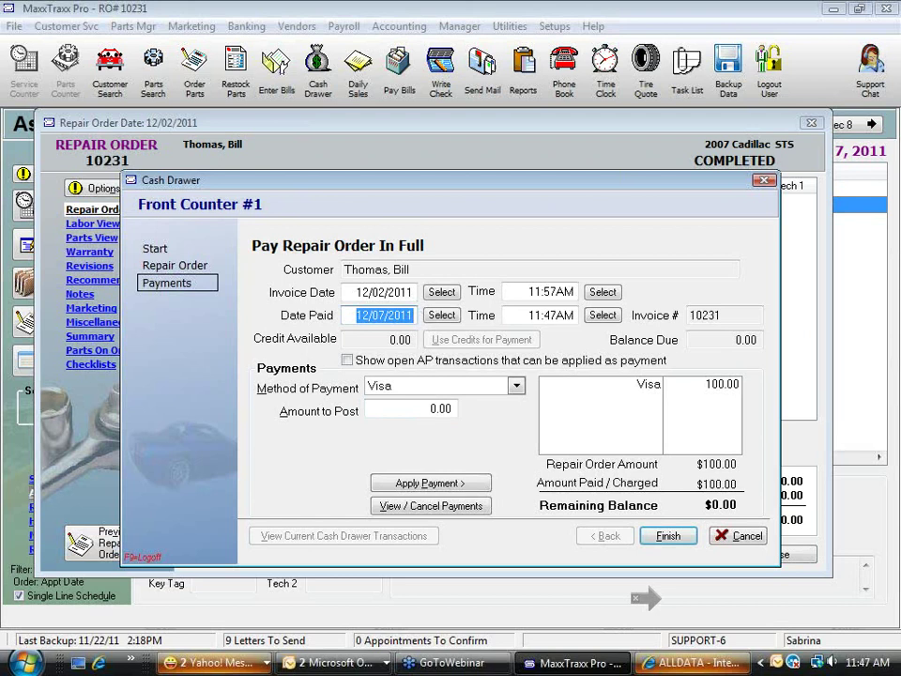
{"action": "left_click", "coordinate": [668, 536]}
{"action": "left_click", "coordinate": [656, 524]}
{"action": "left_click", "coordinate": [600, 420]}
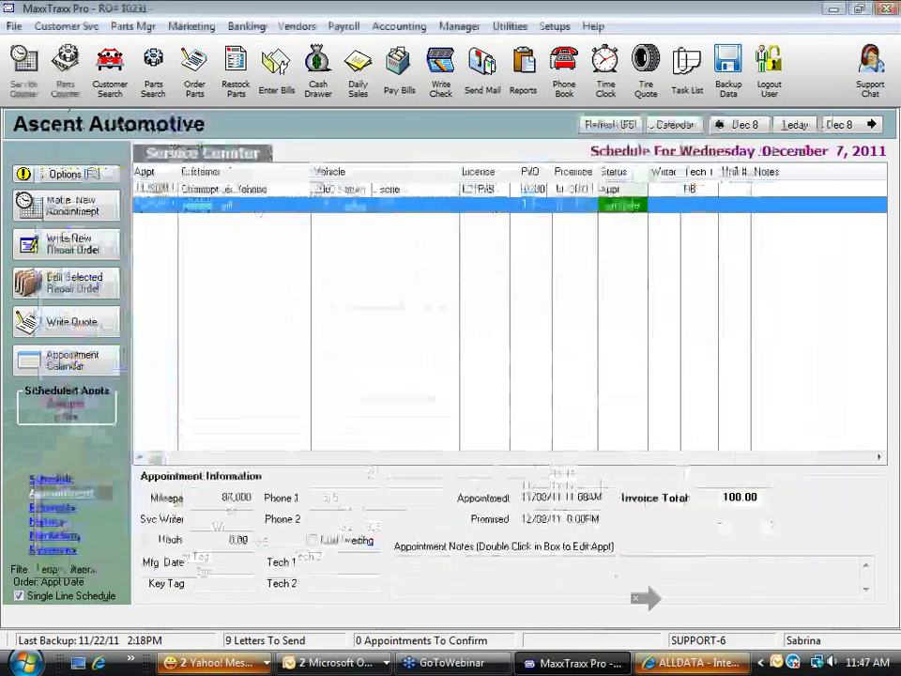
Open a bank deposit for the first listed account, try including the 100.00 Visa payment, and cancel without depositing.
{"action": "left_click", "coordinate": [237, 27]}
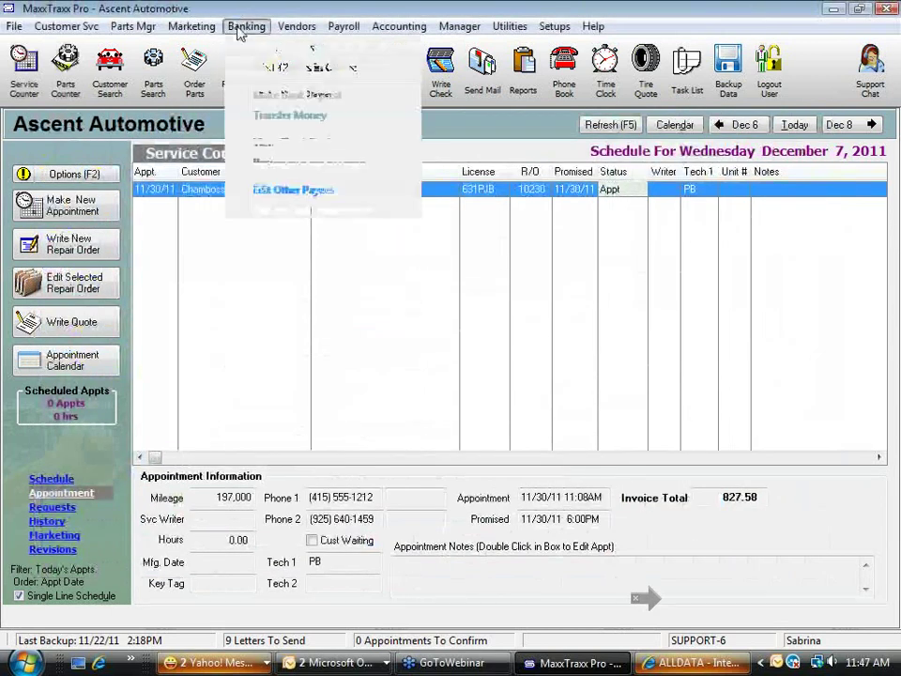
{"action": "left_click", "coordinate": [250, 33]}
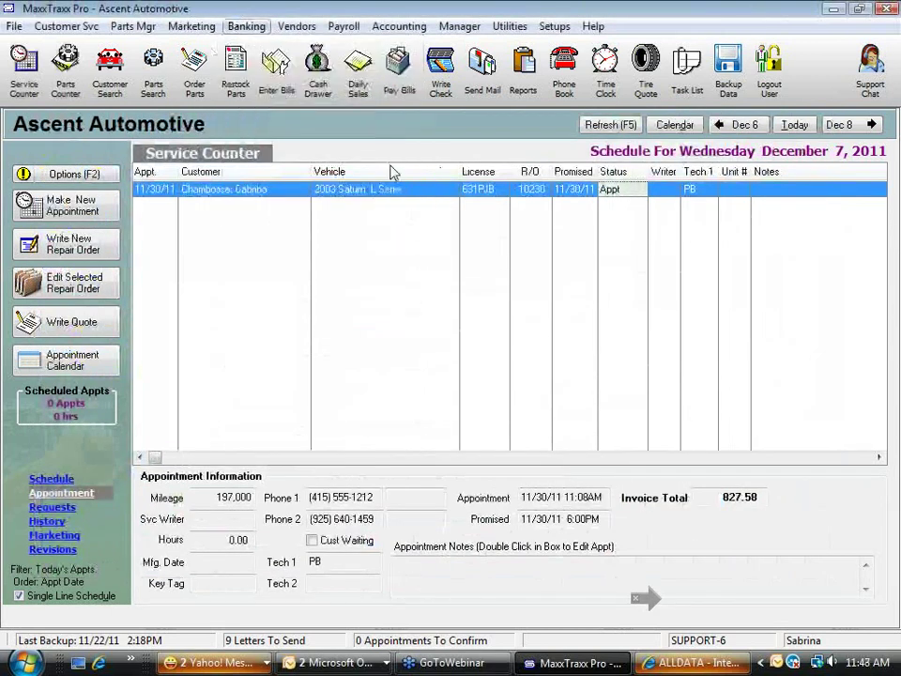
{"action": "left_click", "coordinate": [254, 28]}
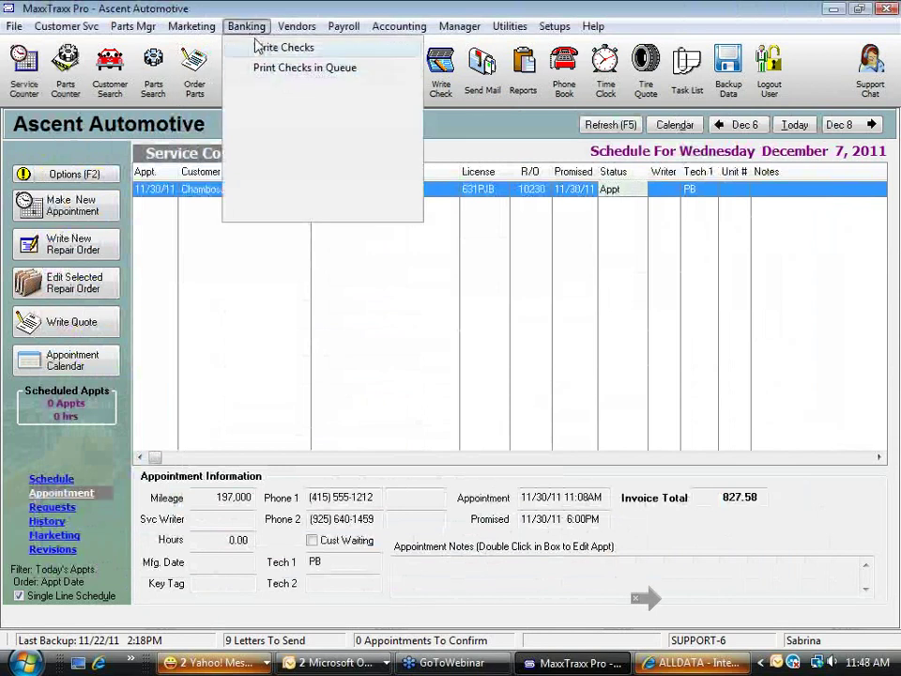
{"action": "left_click", "coordinate": [398, 274]}
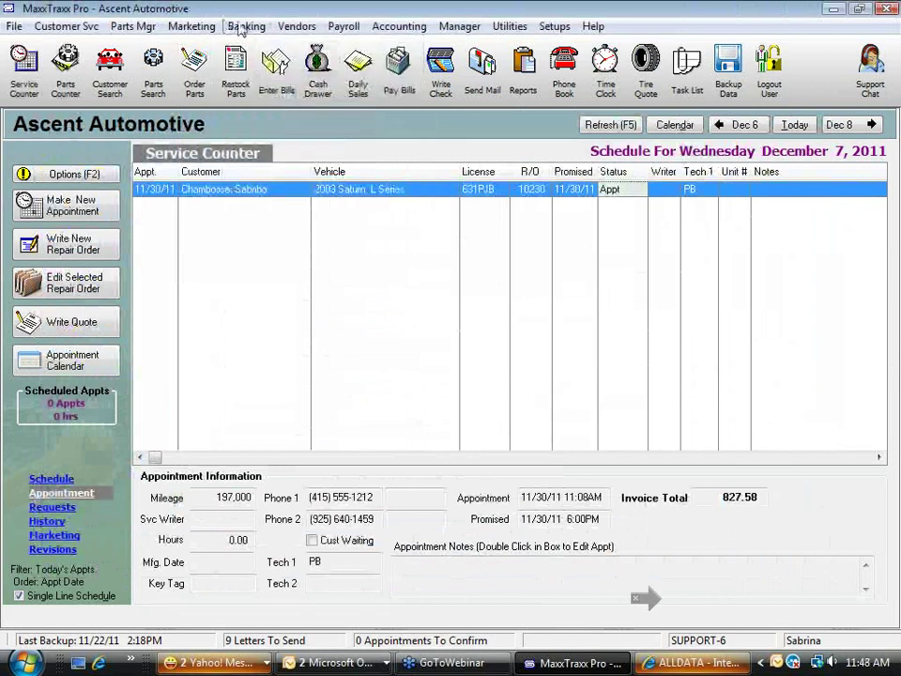
{"action": "left_click", "coordinate": [243, 28]}
{"action": "left_click", "coordinate": [296, 95]}
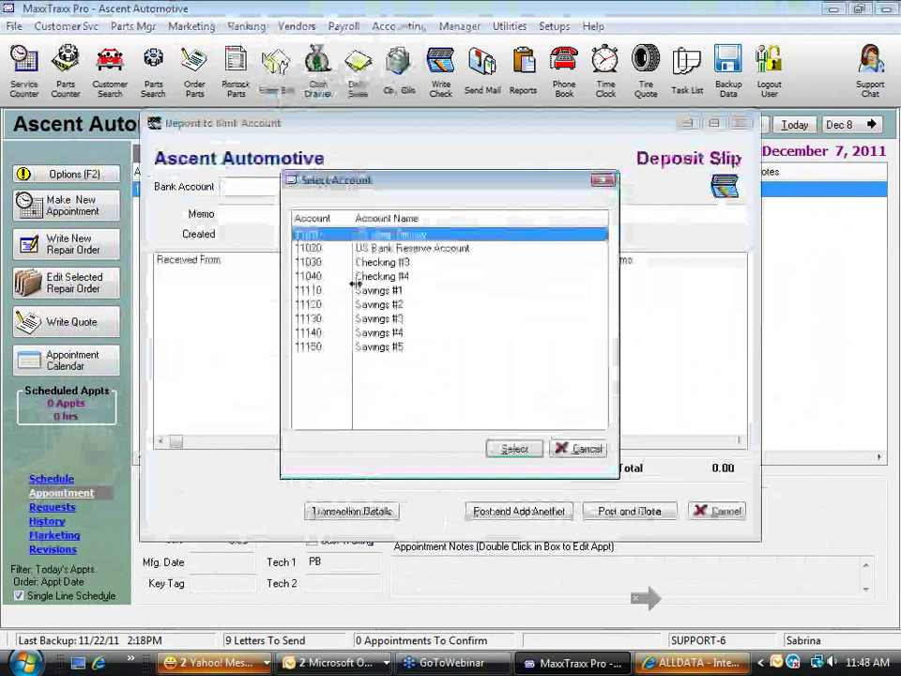
{"action": "left_click", "coordinate": [517, 450]}
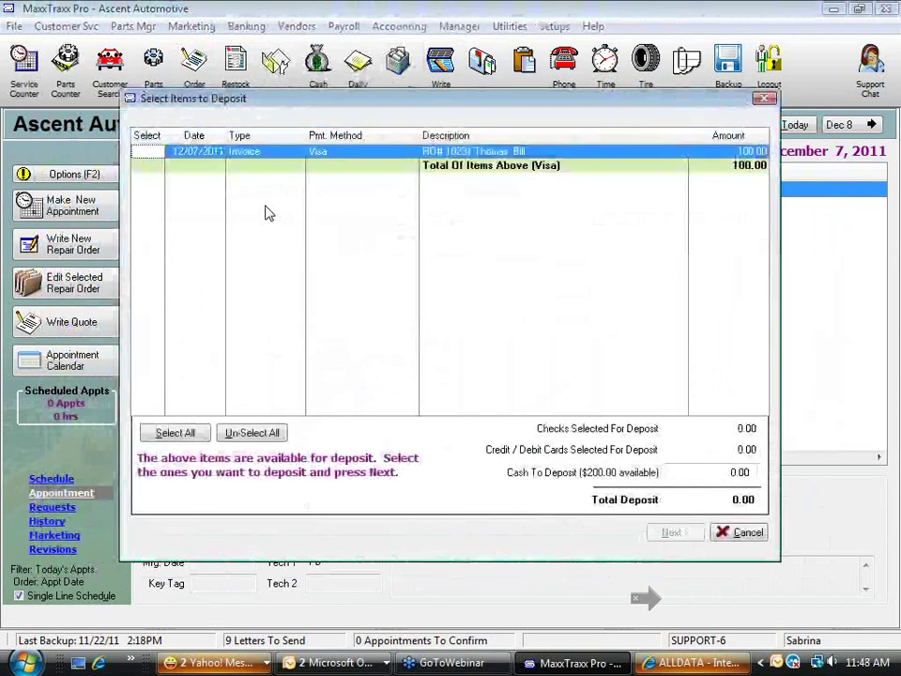
{"action": "left_click", "coordinate": [143, 154]}
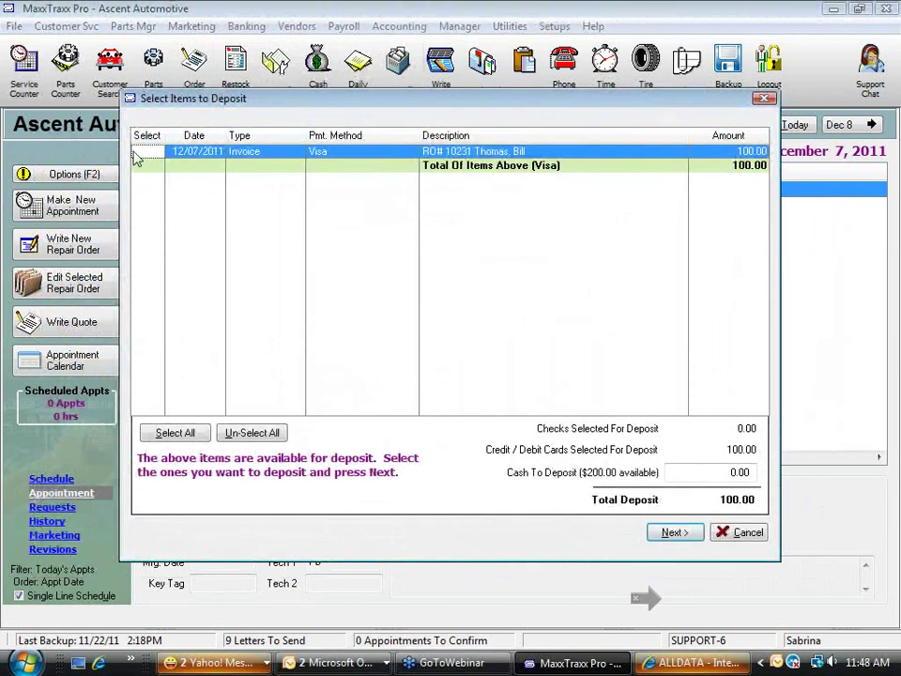
{"action": "left_click", "coordinate": [146, 155]}
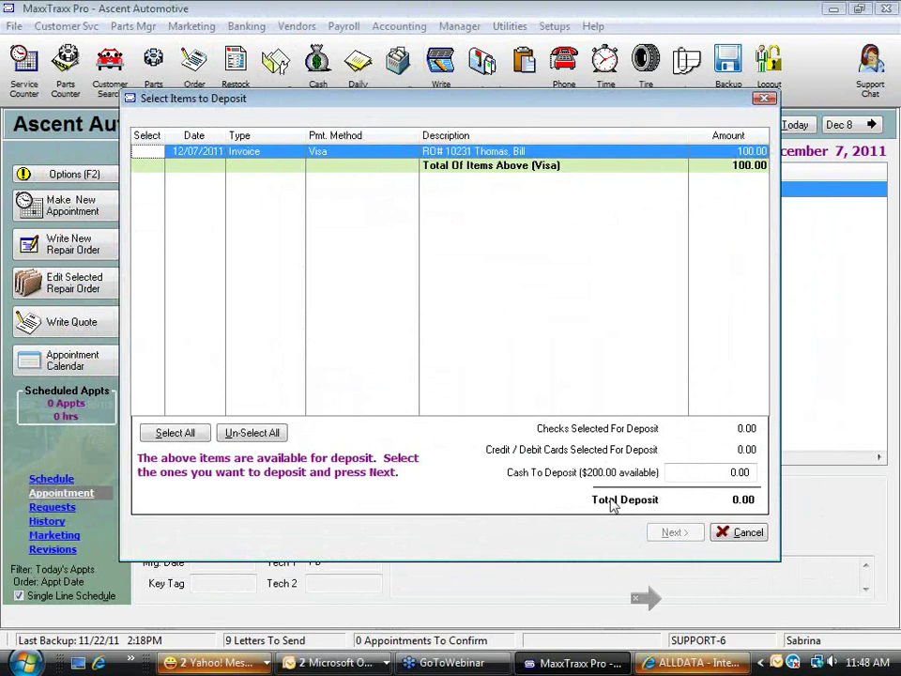
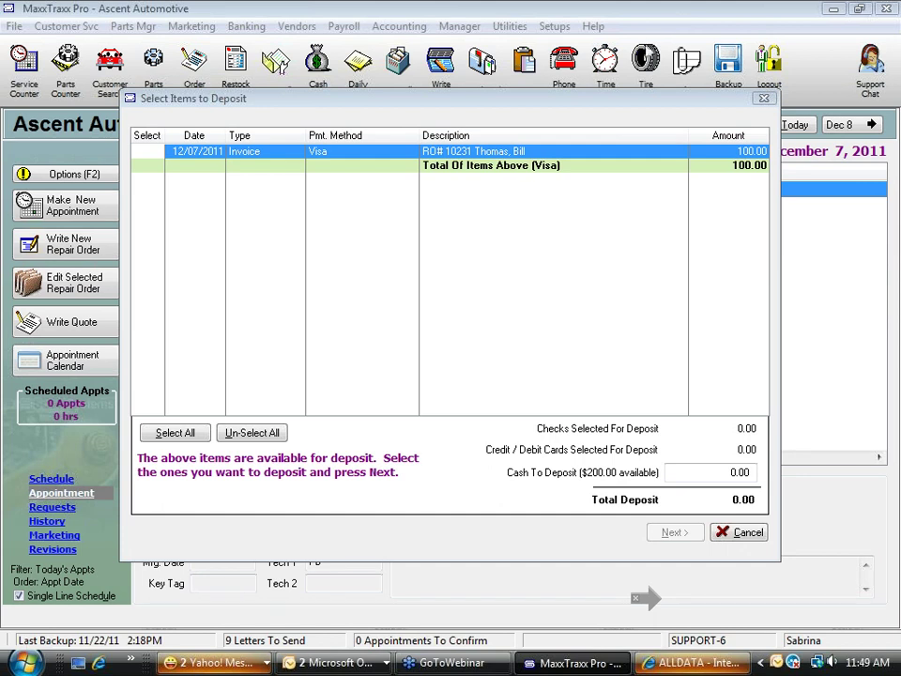
{"action": "left_click", "coordinate": [747, 532]}
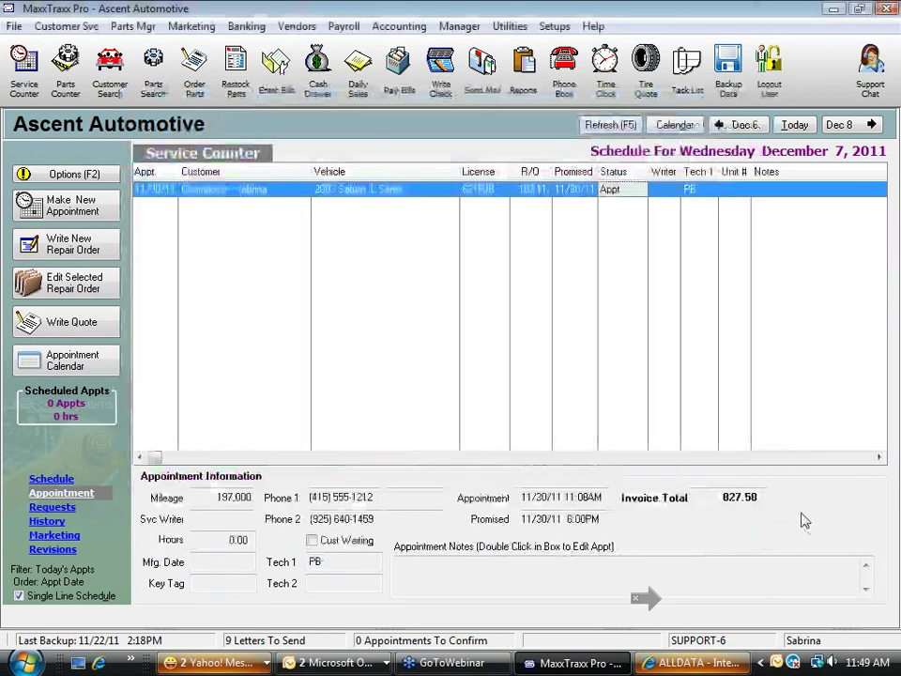
Check the Front Counter #1 drawer balance for 12/07/2011 in the daily sales report, including beginning cash, and exit without closing it.
{"action": "left_click", "coordinate": [360, 92]}
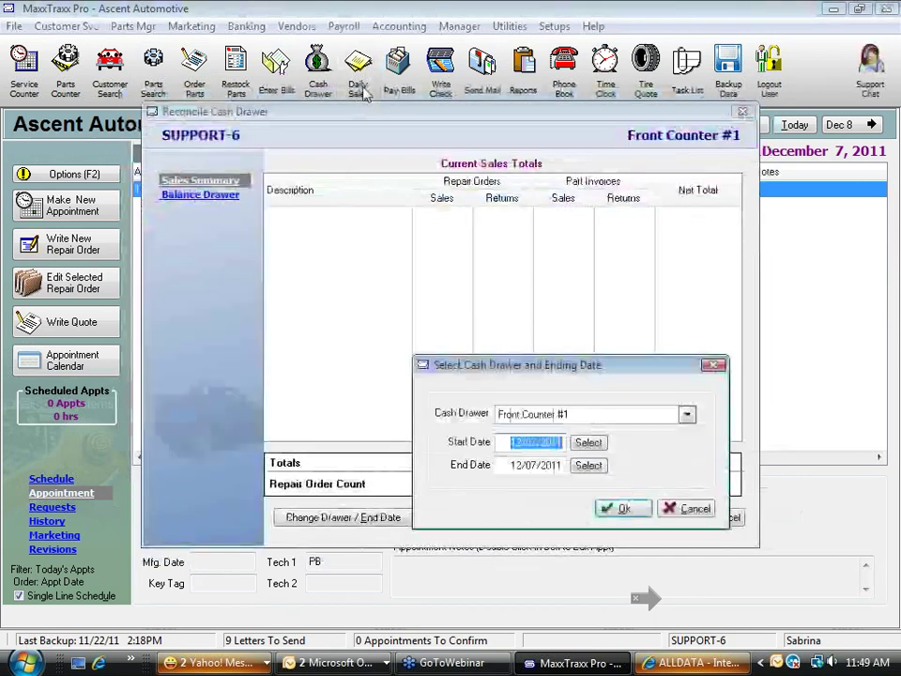
{"action": "left_click", "coordinate": [528, 467]}
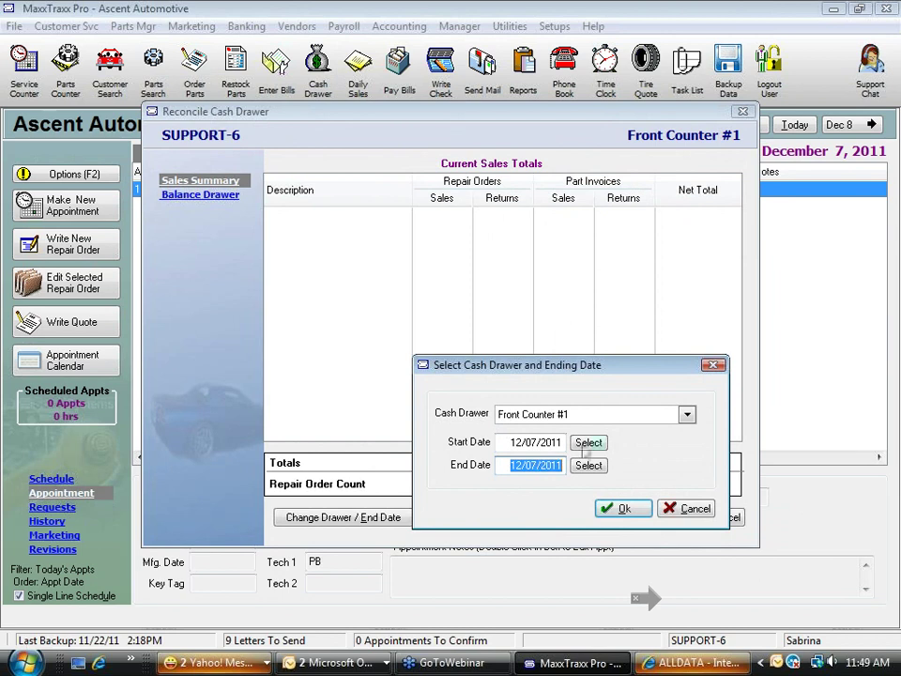
{"action": "left_click", "coordinate": [627, 507]}
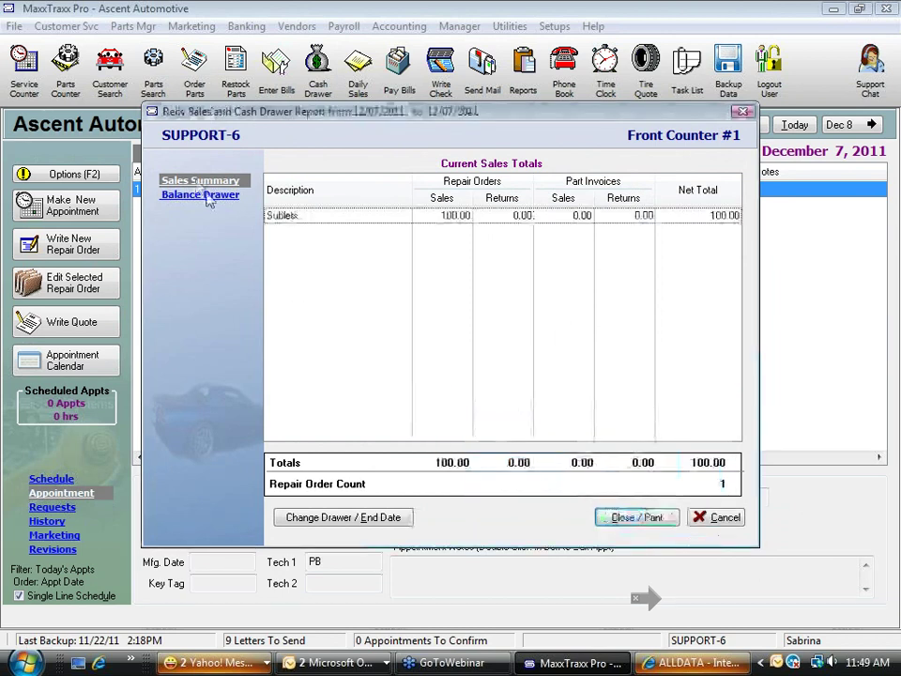
{"action": "left_click", "coordinate": [203, 196]}
{"action": "left_click", "coordinate": [706, 195]}
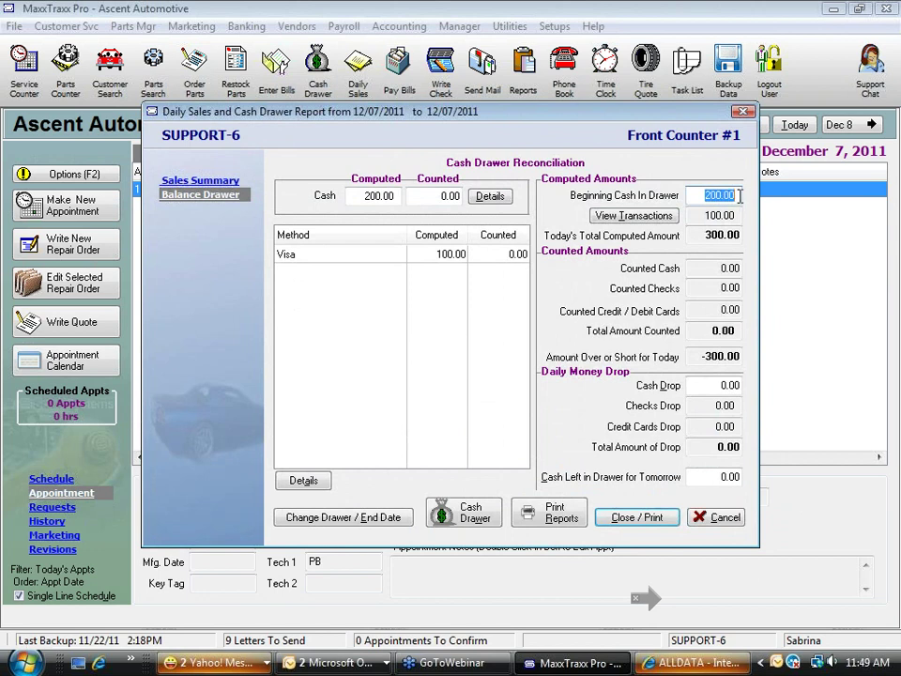
{"action": "left_click", "coordinate": [727, 519]}
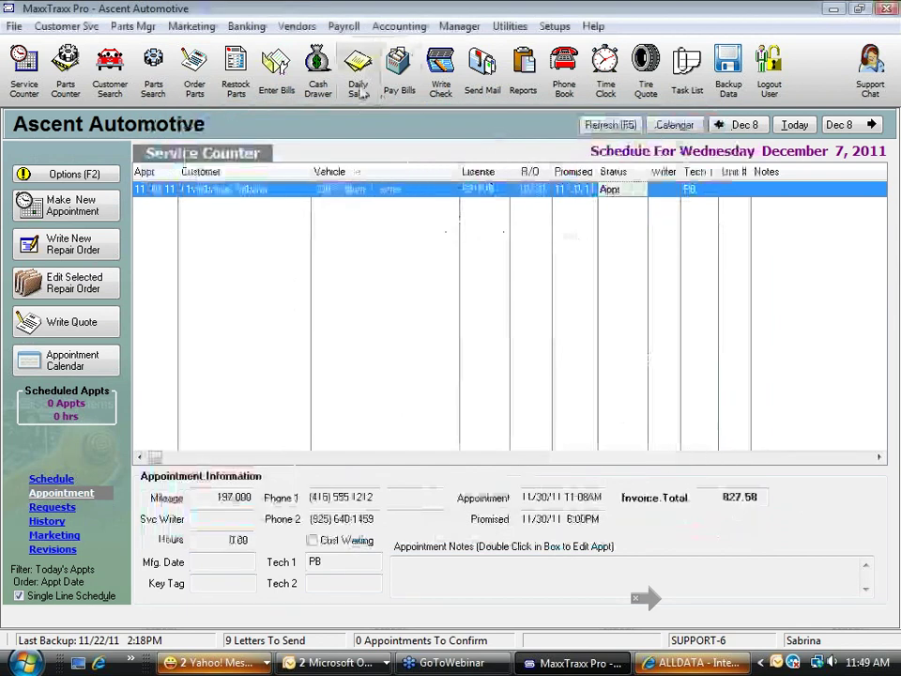
Run the Front Counter #1 daily sales report with start and end dates of 12/02/2011, and view its drawer balance.
{"action": "left_click", "coordinate": [359, 86]}
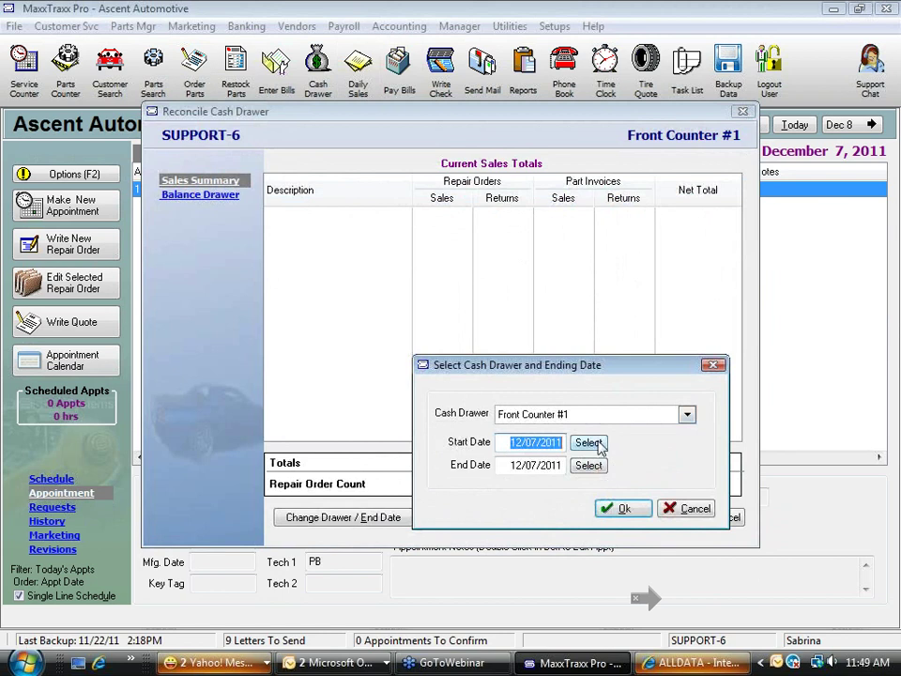
{"action": "left_click", "coordinate": [597, 443]}
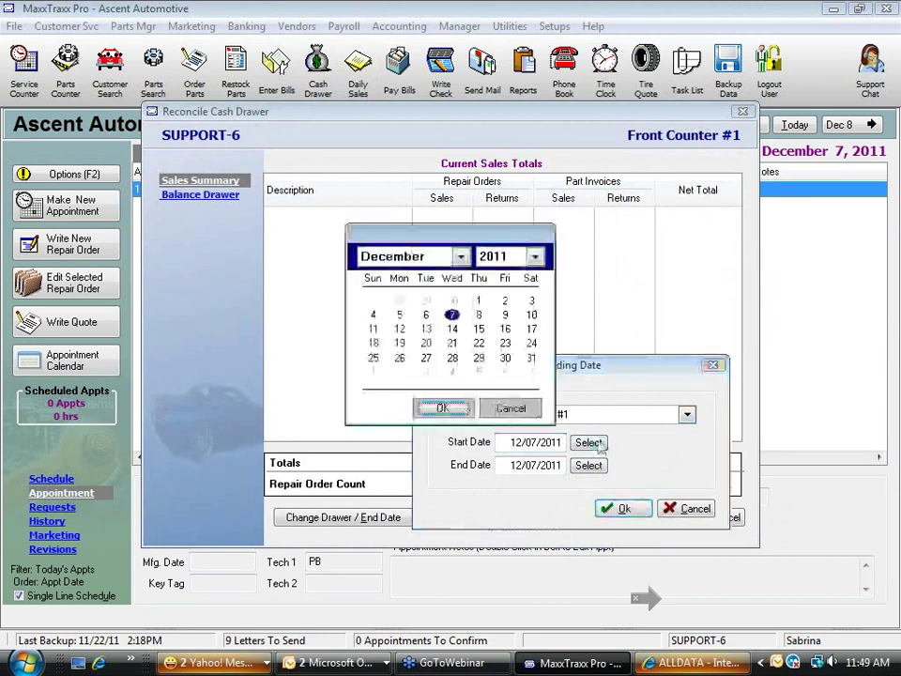
{"action": "left_click", "coordinate": [505, 300]}
{"action": "left_click", "coordinate": [458, 411]}
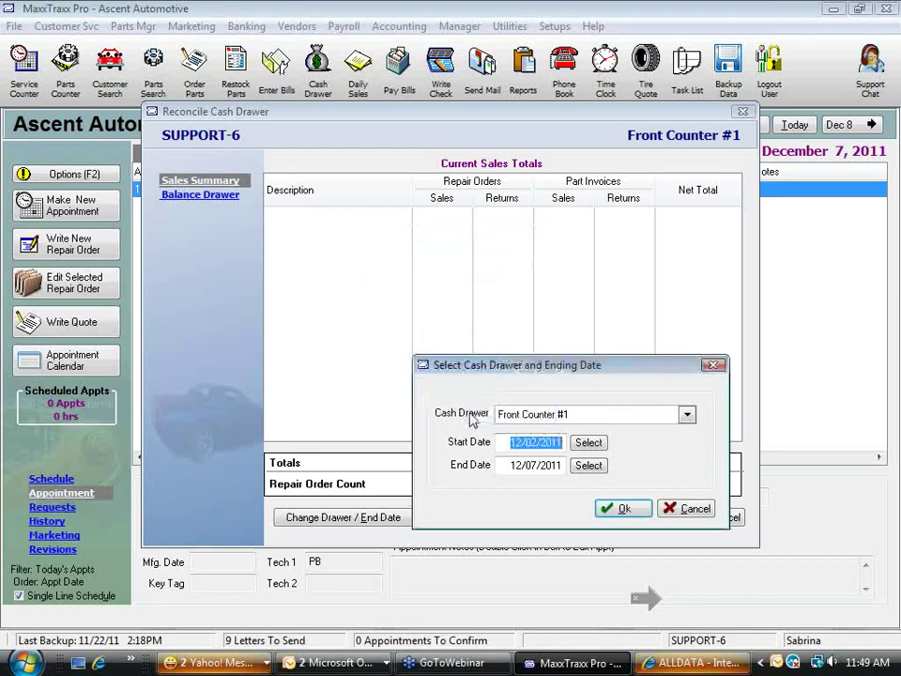
{"action": "left_click", "coordinate": [589, 465]}
{"action": "left_click", "coordinate": [505, 301]}
{"action": "left_click", "coordinate": [445, 413]}
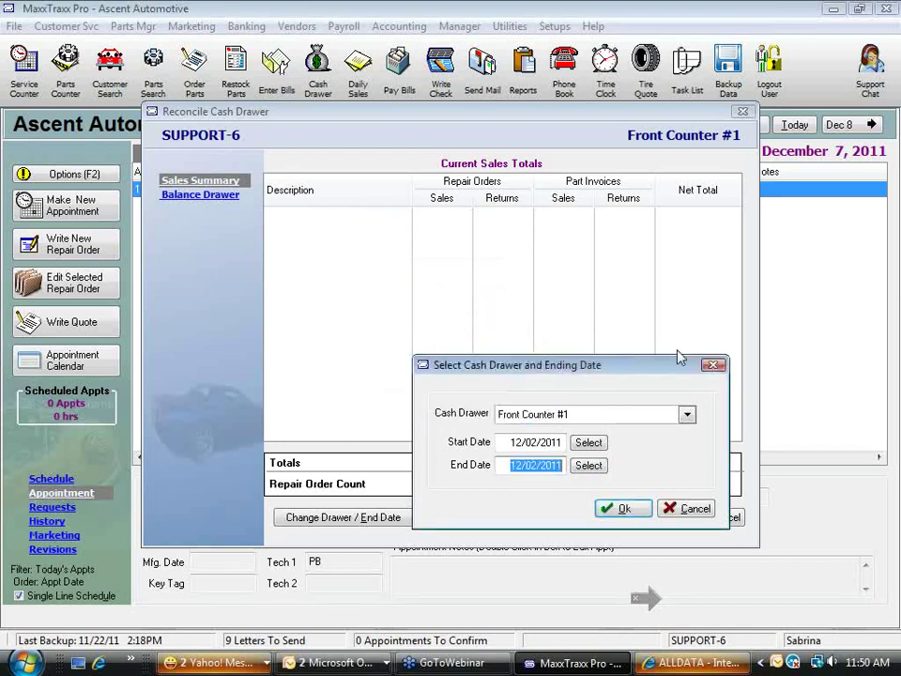
{"action": "left_click", "coordinate": [622, 510]}
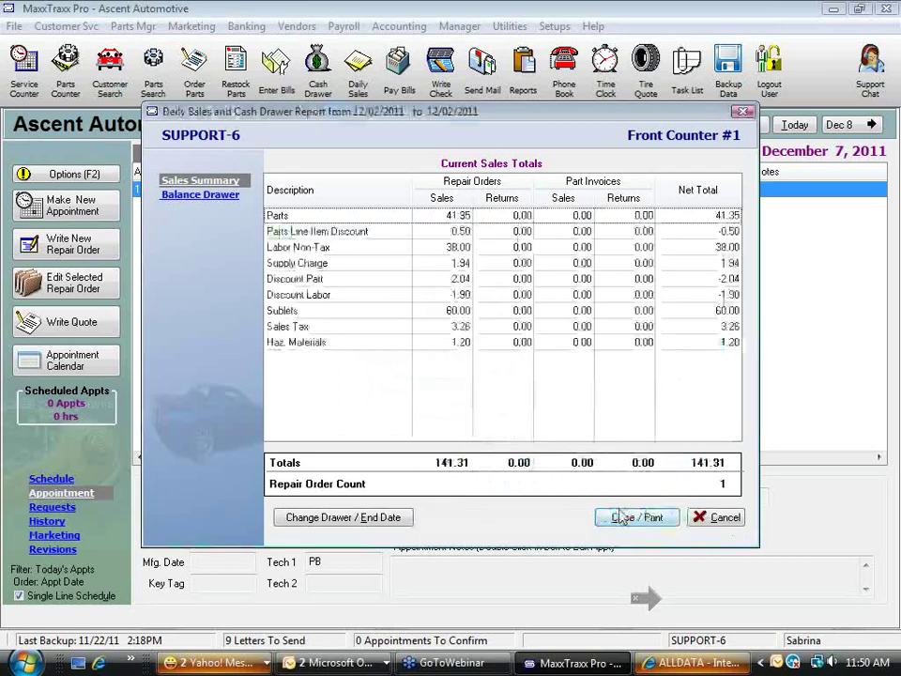
{"action": "left_click", "coordinate": [188, 196]}
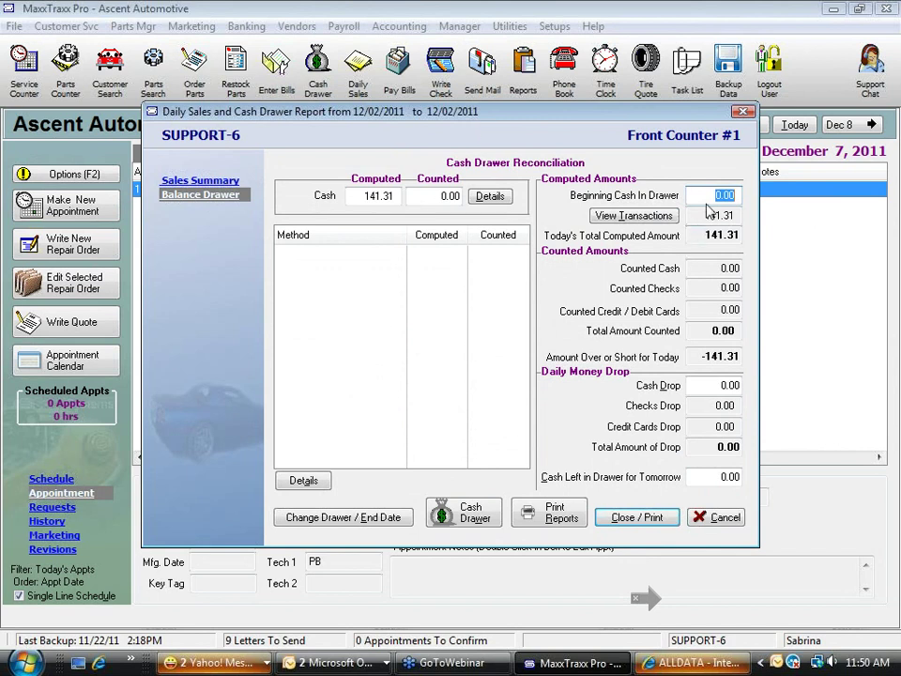
Try a beginning cash in drawer amount of 200.00, and clear it back to 0.00.
{"action": "type", "text": "200"}
{"action": "key", "text": "Tab"}
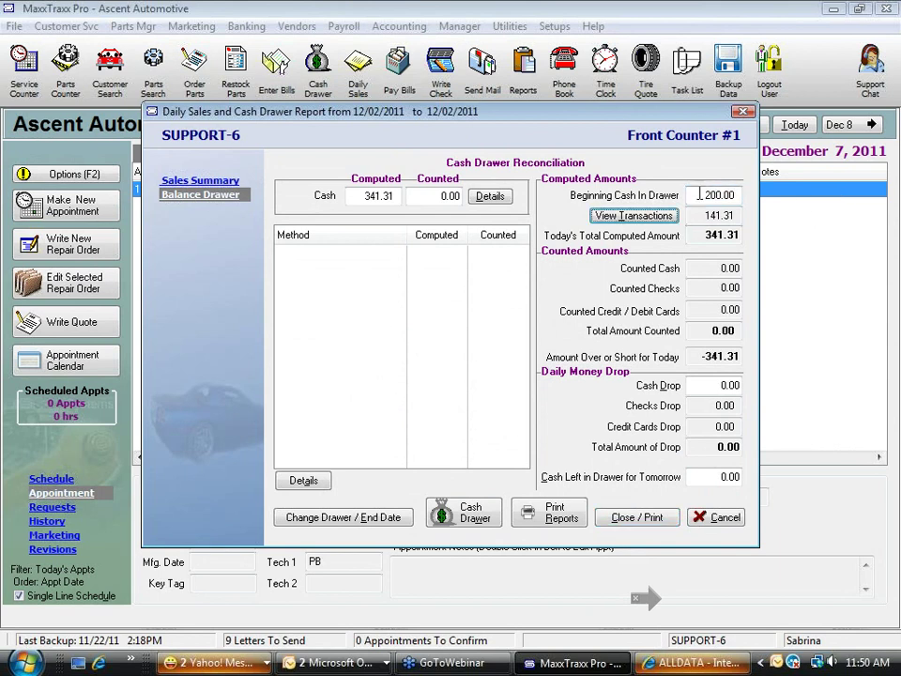
{"action": "key", "text": "shift+Tab"}
{"action": "key", "text": "BackSpace"}
{"action": "key", "text": "Tab"}
{"action": "key", "text": "Tab"}
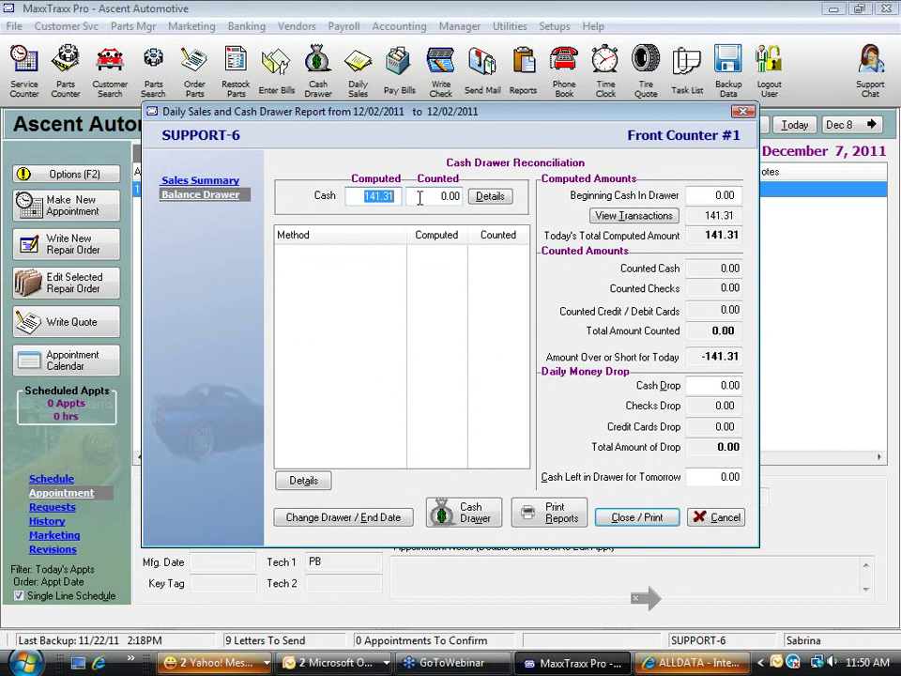
Enter 141.31 as the counted cash, check the cash left for tomorrow and beginning cash, and leave without saving or posting.
{"action": "key", "text": "Tab"}
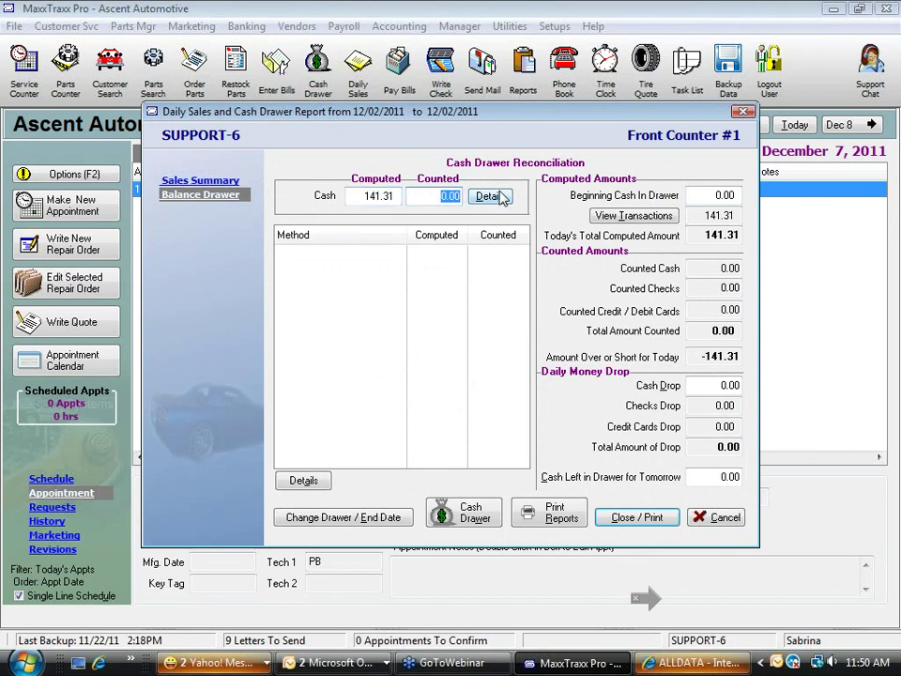
{"action": "type", "text": "141.31"}
{"action": "key", "text": "Tab"}
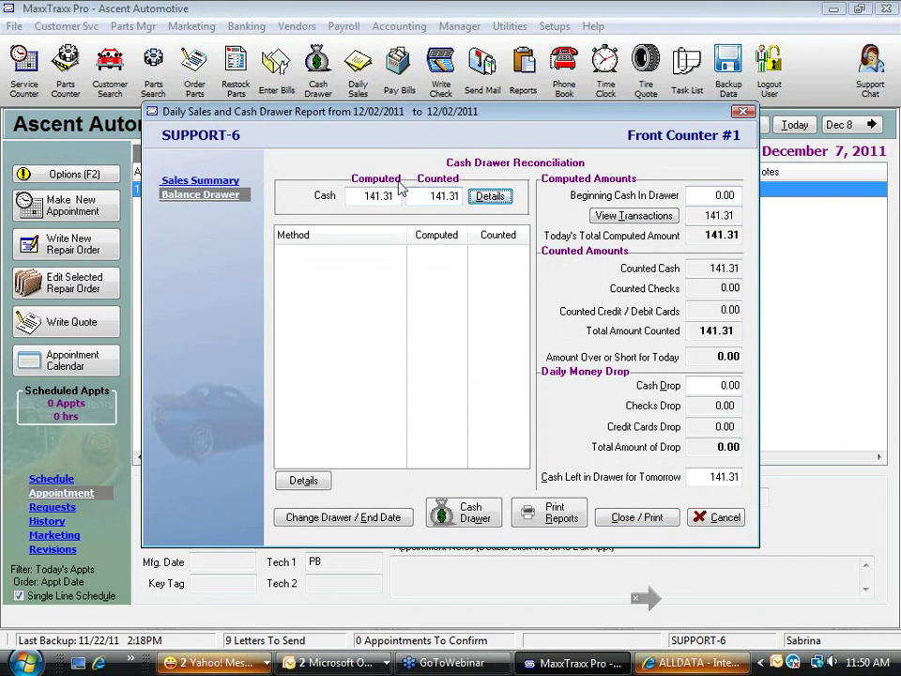
{"action": "key", "text": "shift+Tab"}
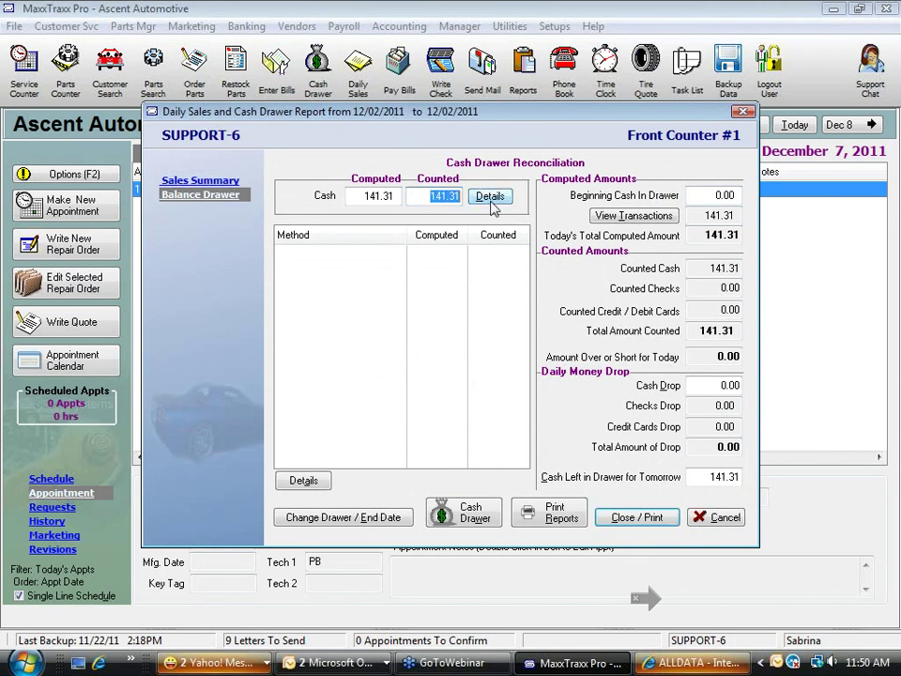
{"action": "left_click", "coordinate": [711, 480]}
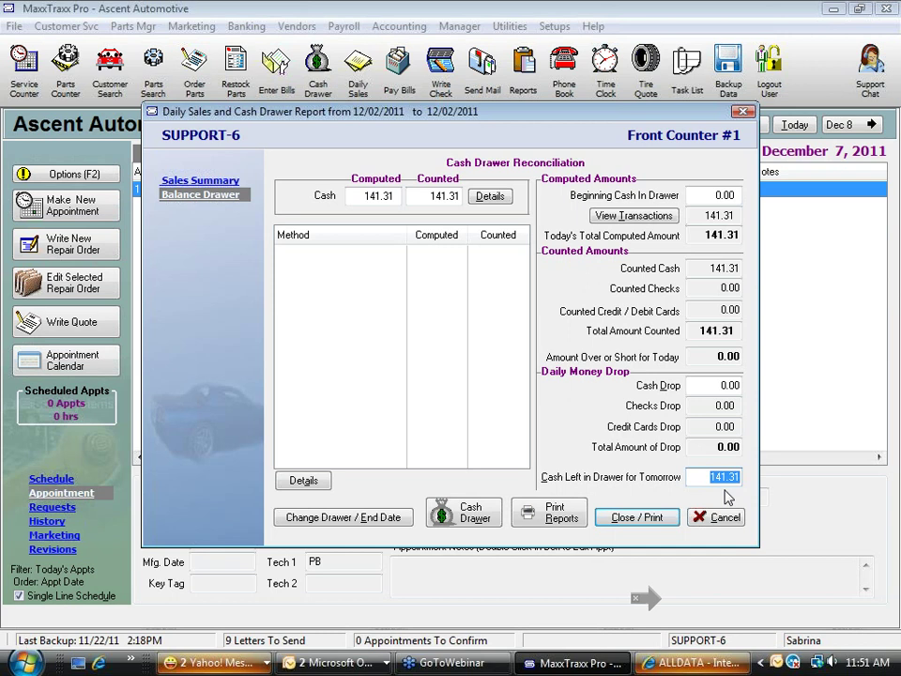
{"action": "left_click", "coordinate": [725, 195]}
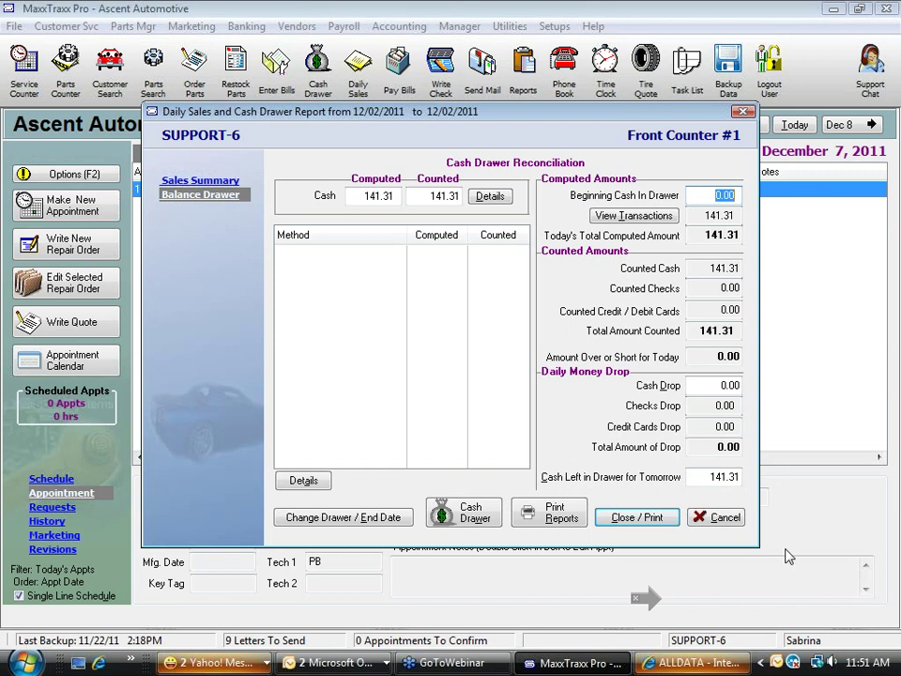
{"action": "left_click", "coordinate": [718, 519]}
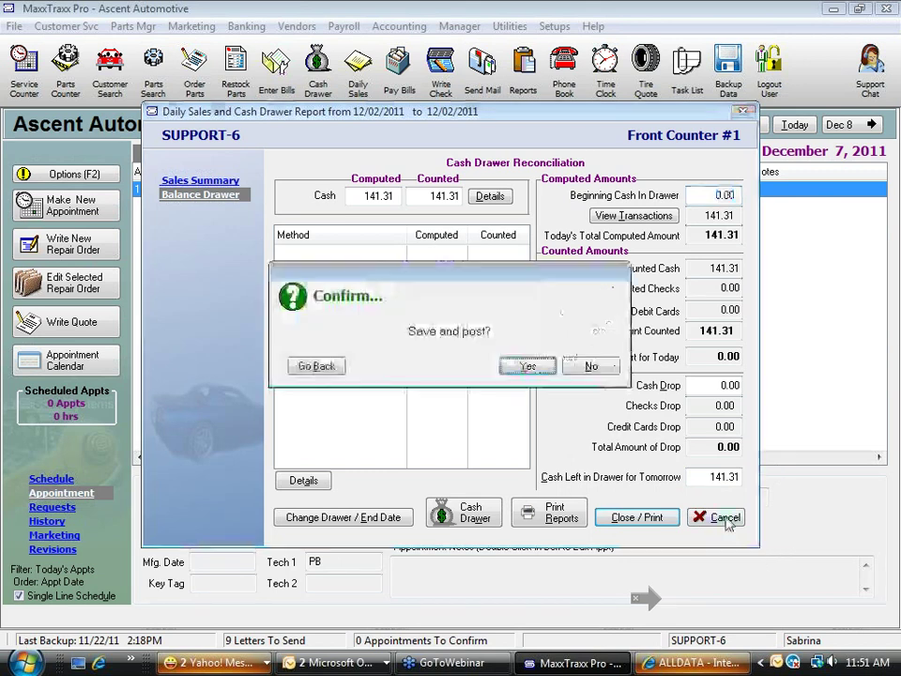
{"action": "left_click", "coordinate": [592, 366]}
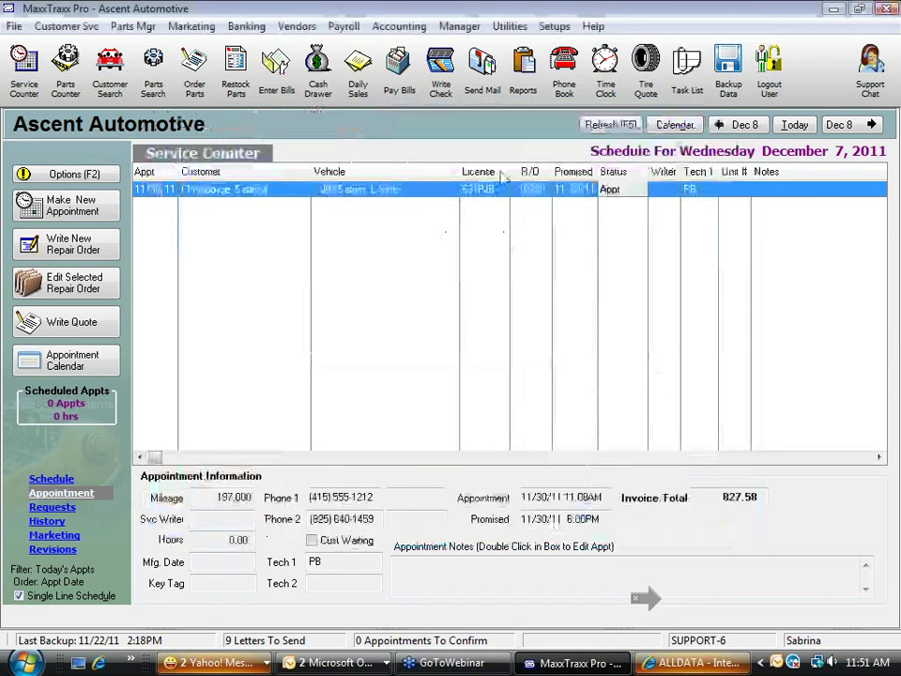
Review the start and end date fields for the Front Counter #1 daily sales report, and leave without running it.
{"action": "left_click", "coordinate": [361, 77]}
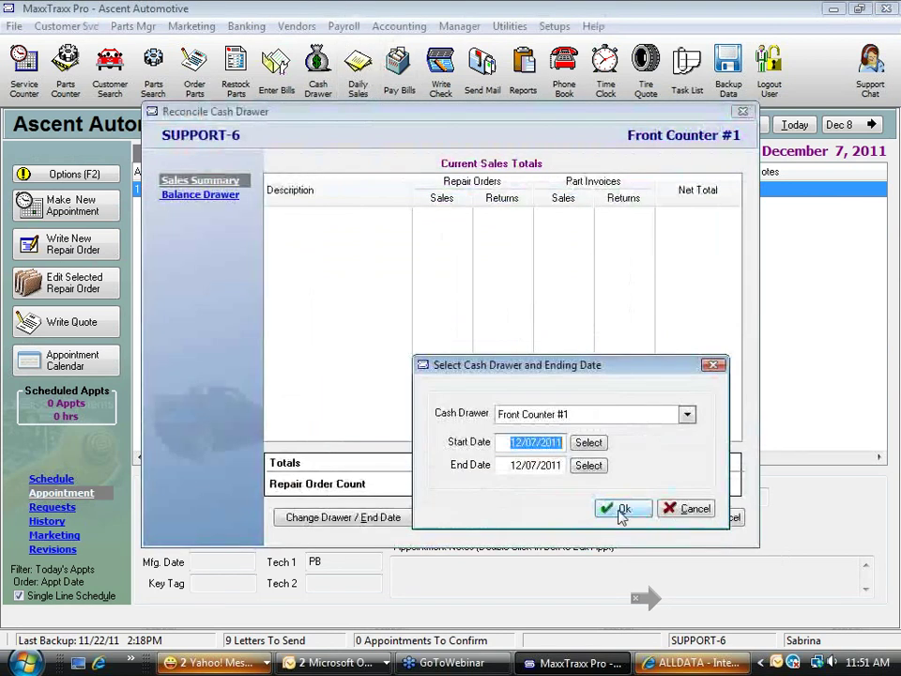
{"action": "left_click", "coordinate": [507, 464]}
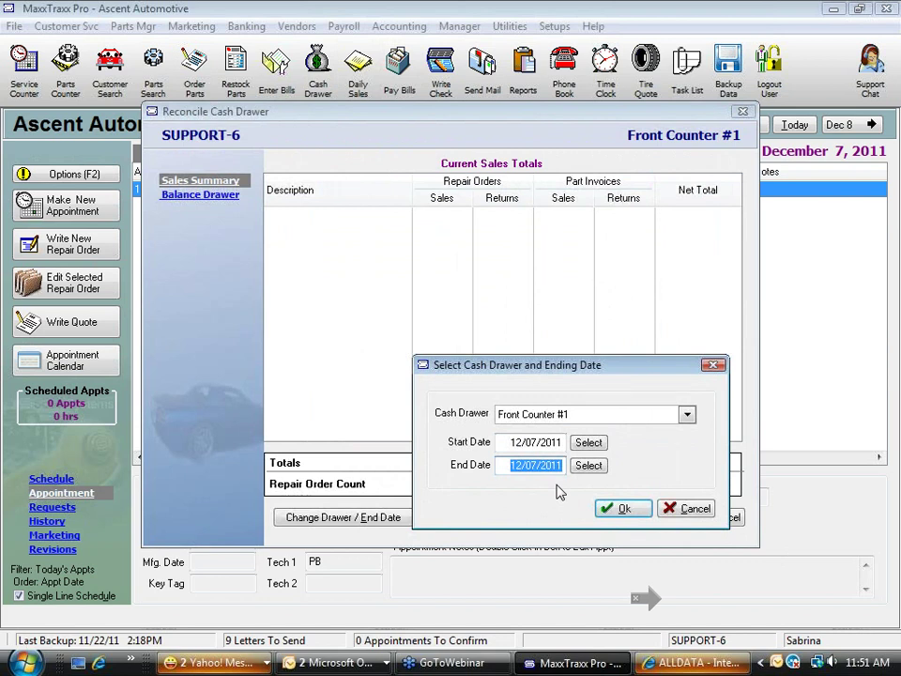
{"action": "left_click", "coordinate": [515, 443]}
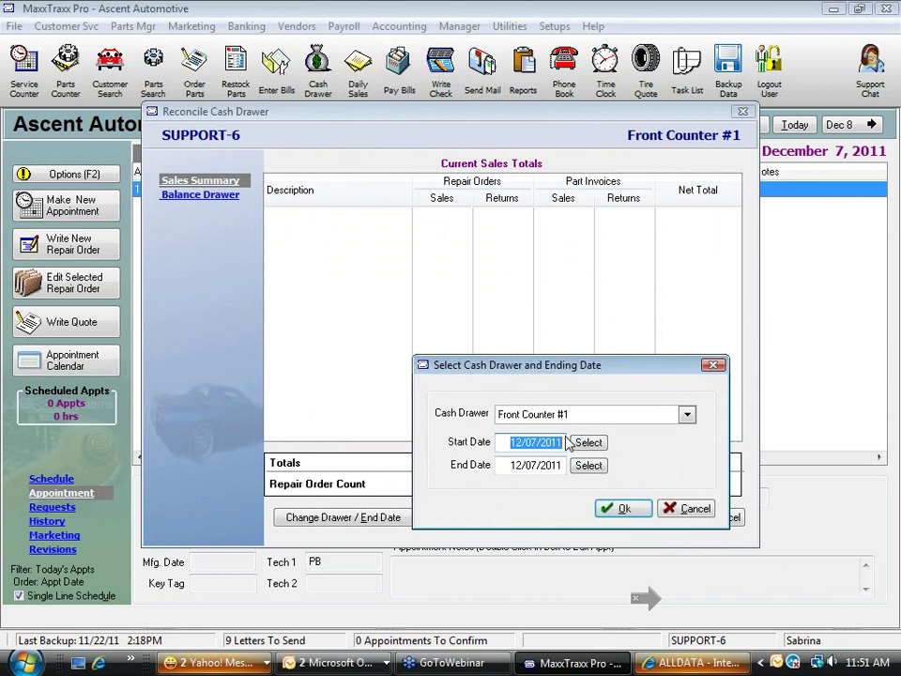
{"action": "left_click_drag", "start_coordinate": [511, 441], "coordinate": [562, 441]}
{"action": "left_click_drag", "start_coordinate": [510, 465], "coordinate": [584, 468]}
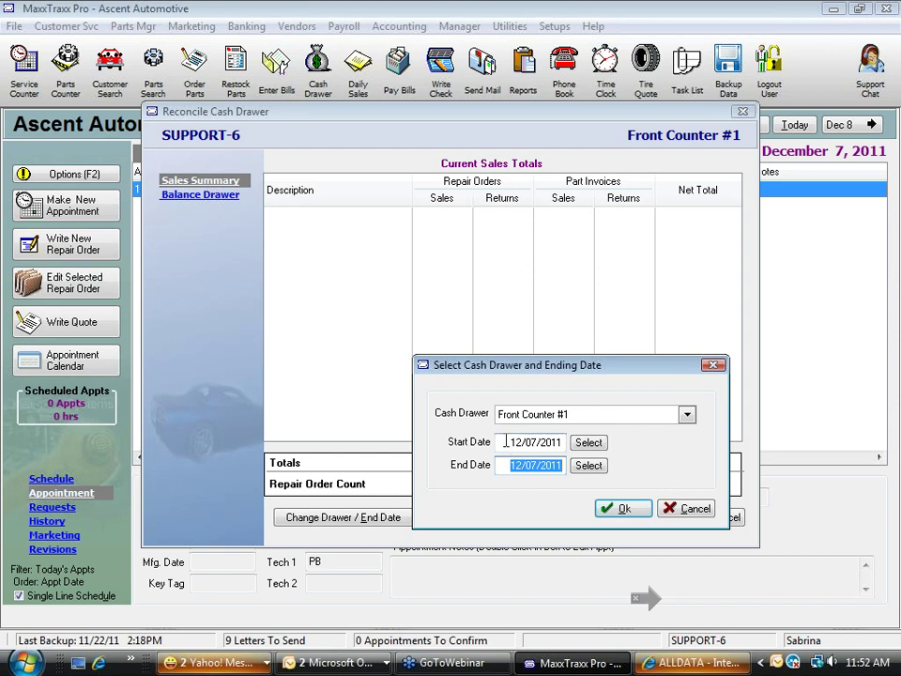
{"action": "key", "text": "shift+Tab"}
{"action": "left_click", "coordinate": [511, 467]}
{"action": "double_click", "coordinate": [511, 467]}
{"action": "left_click", "coordinate": [511, 441]}
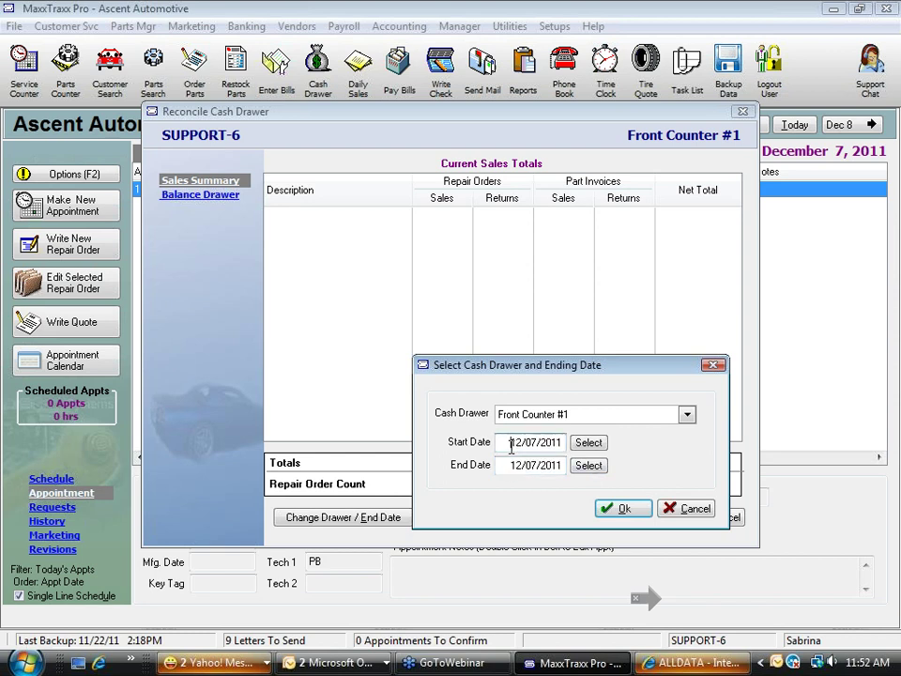
{"action": "left_click_drag", "start_coordinate": [510, 441], "coordinate": [575, 440]}
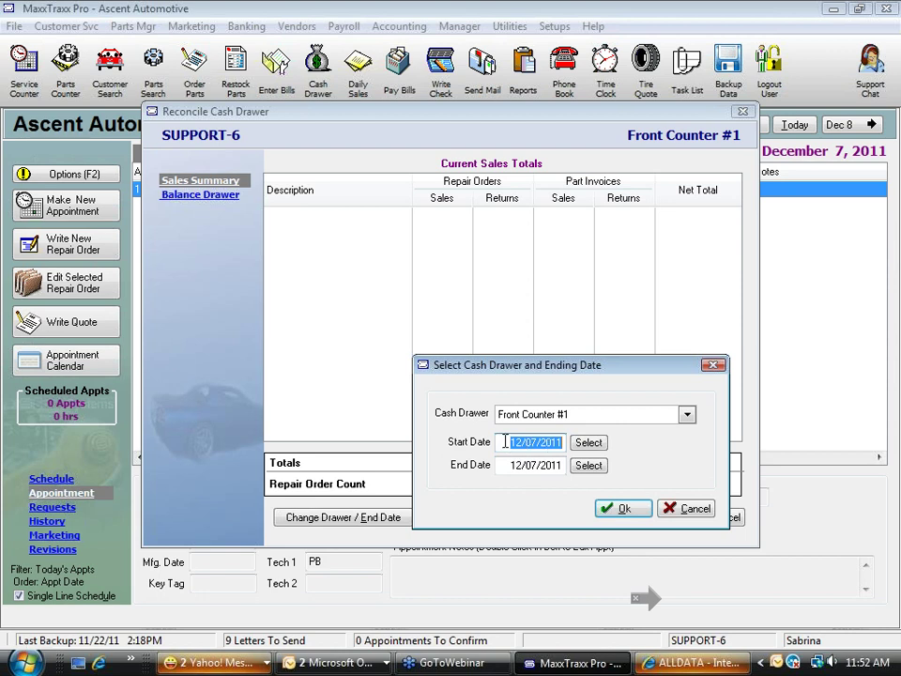
{"action": "key", "text": "shift+Left"}
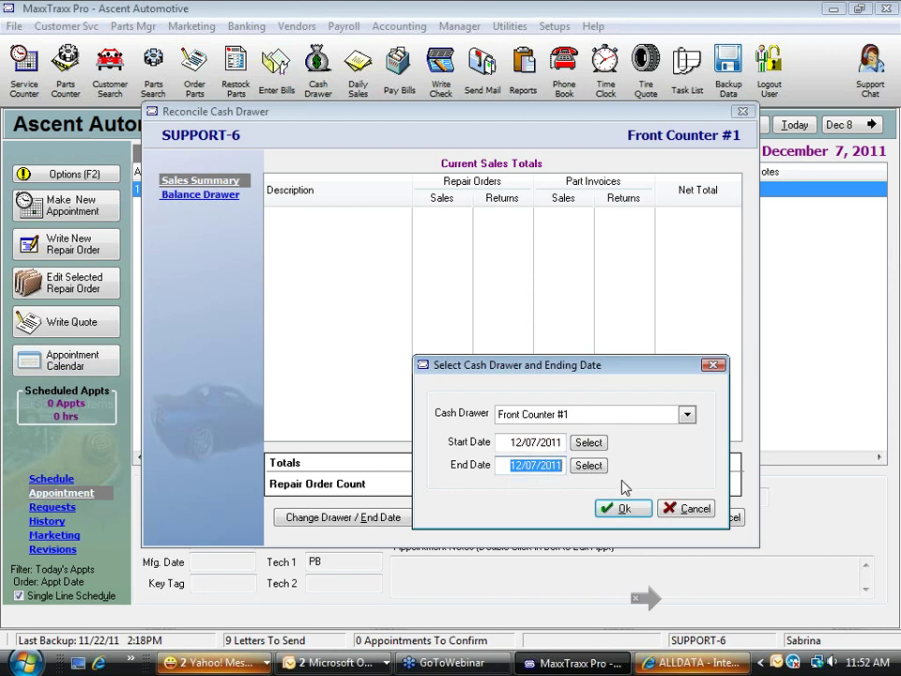
{"action": "left_click_drag", "start_coordinate": [507, 442], "coordinate": [564, 437]}
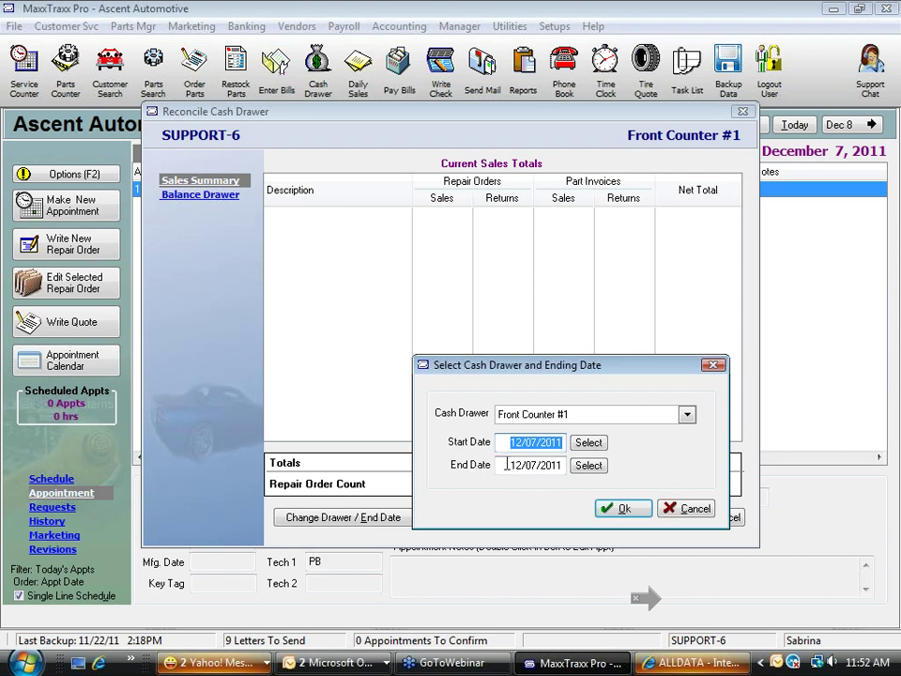
{"action": "left_click_drag", "start_coordinate": [507, 466], "coordinate": [569, 467]}
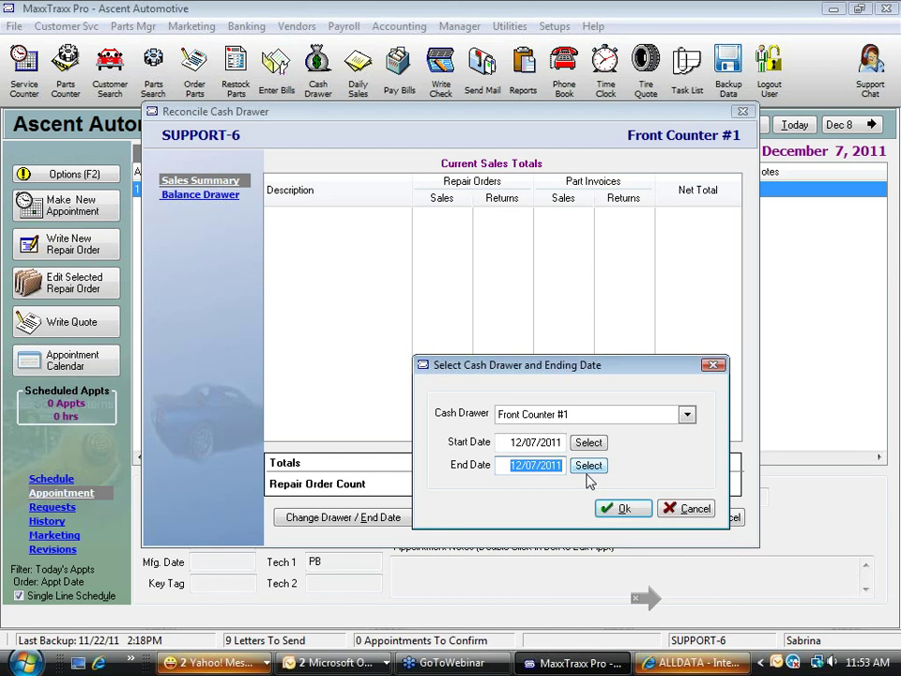
{"action": "left_click", "coordinate": [696, 509]}
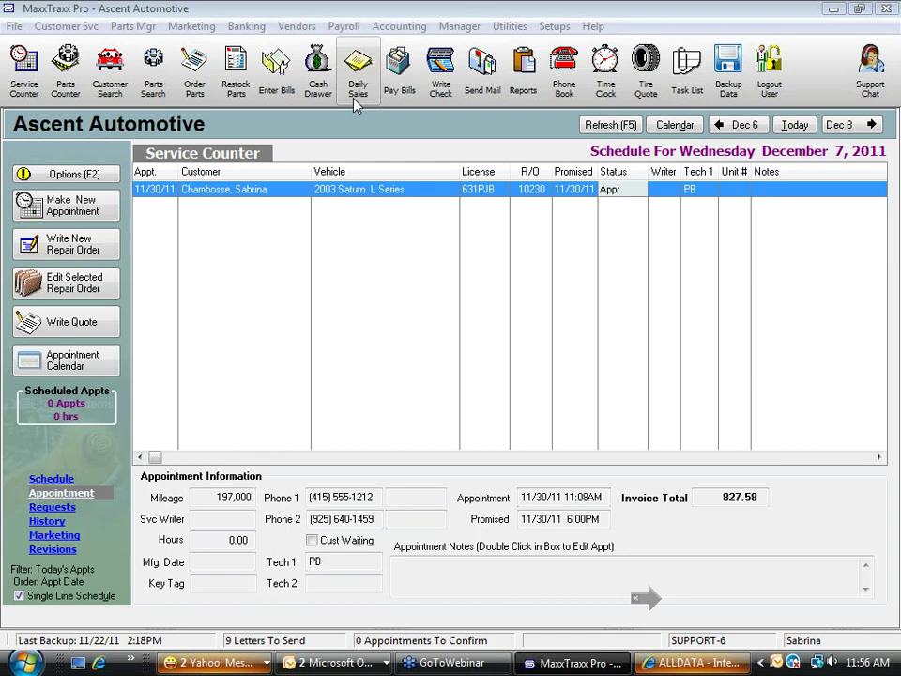
Start a bank deposit to US Bank Primary, mark the 12/07/2011 Visa invoice for deposit, and cancel without posting.
{"action": "left_click", "coordinate": [240, 28]}
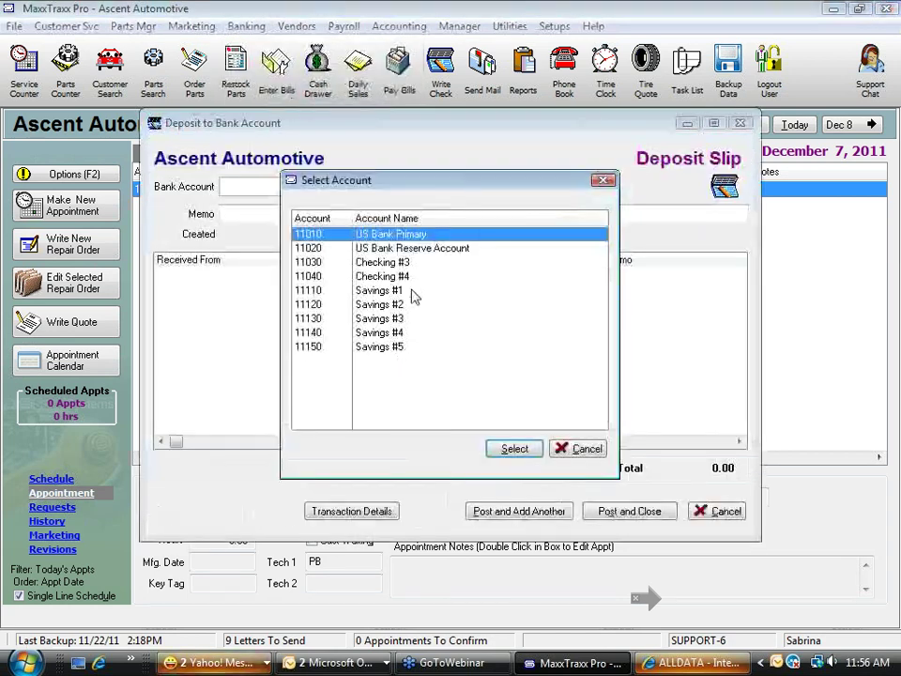
{"action": "left_click", "coordinate": [515, 448]}
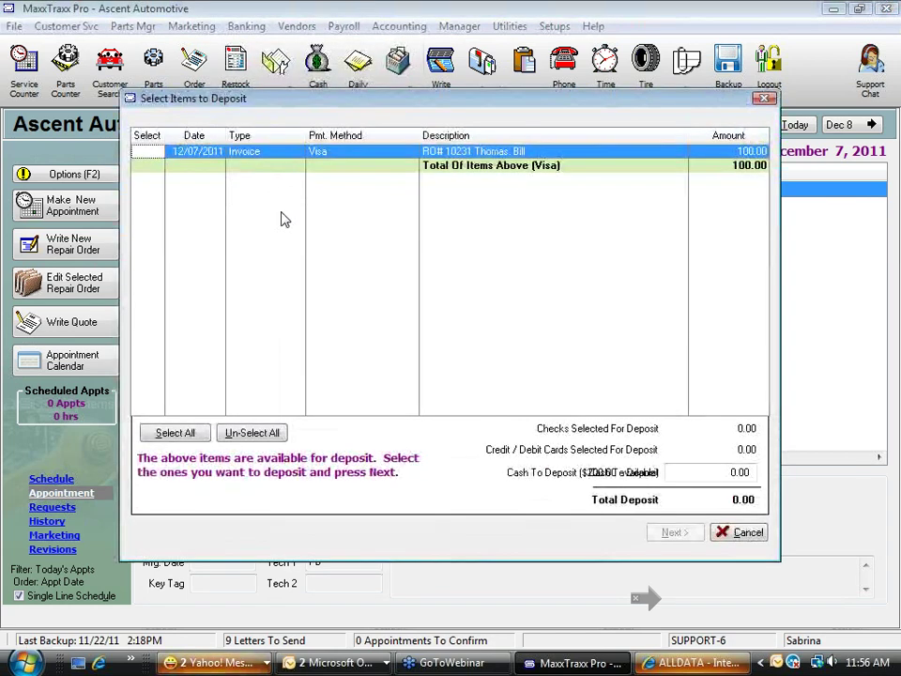
{"action": "left_click", "coordinate": [327, 154]}
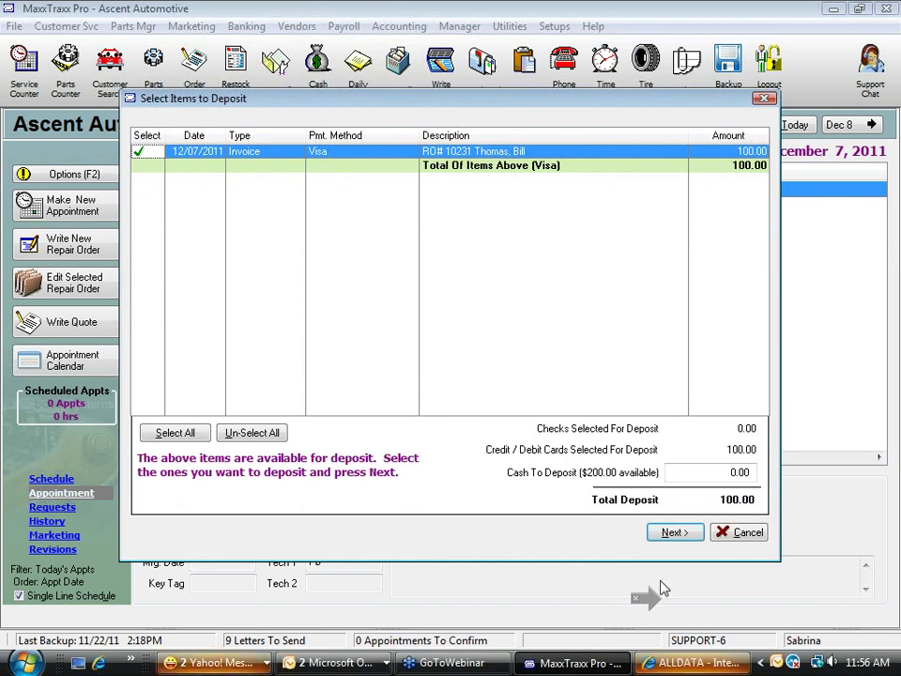
{"action": "left_click", "coordinate": [748, 534]}
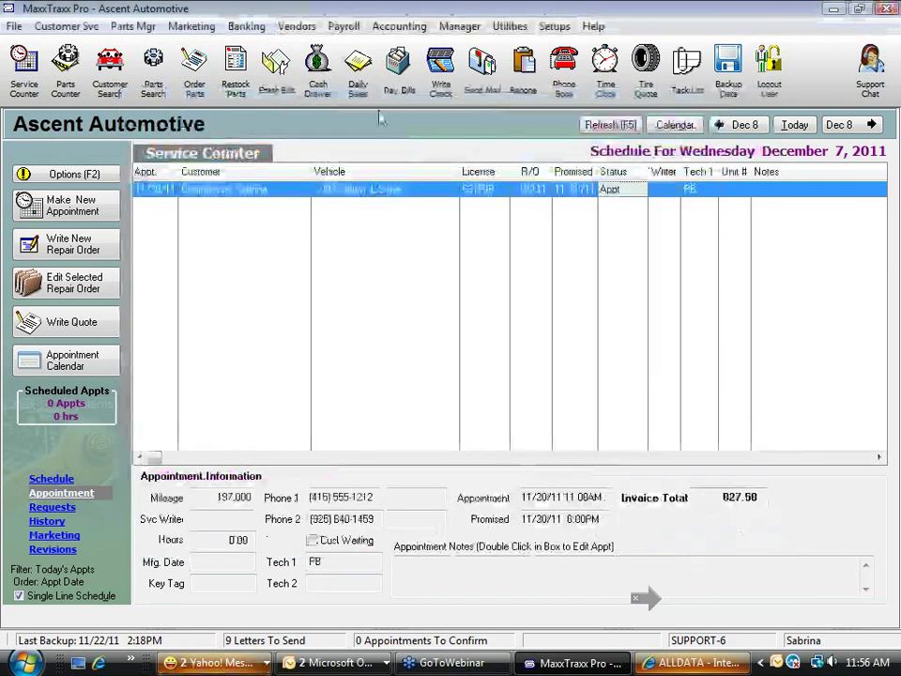
Run the Front Counter #1 daily sales report for 12/07/2011, and check the Checks Drop amount in the drawer balance.
{"action": "left_click", "coordinate": [366, 86]}
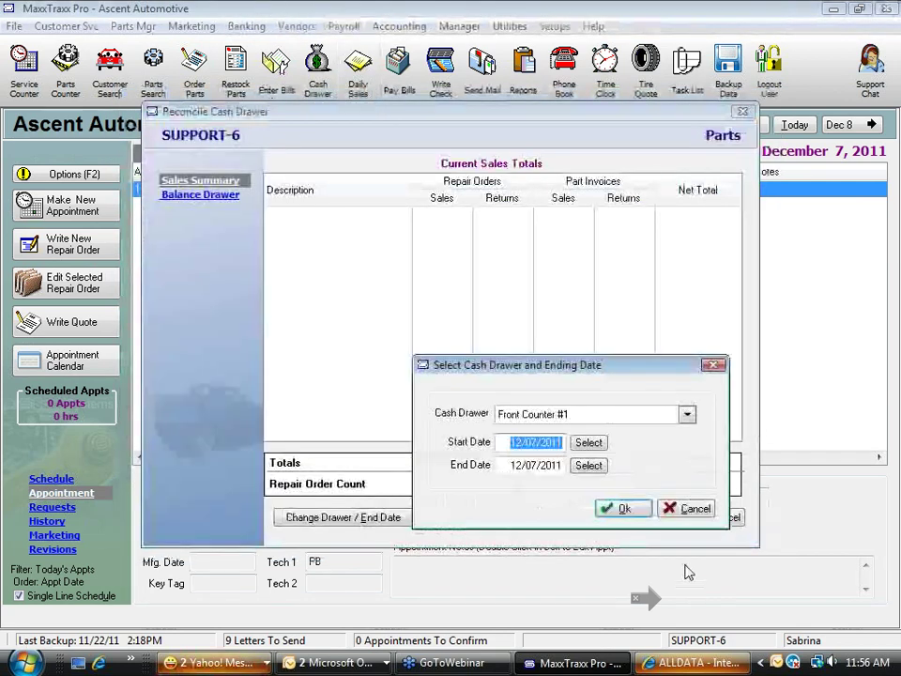
{"action": "left_click", "coordinate": [624, 507]}
{"action": "left_click", "coordinate": [201, 194]}
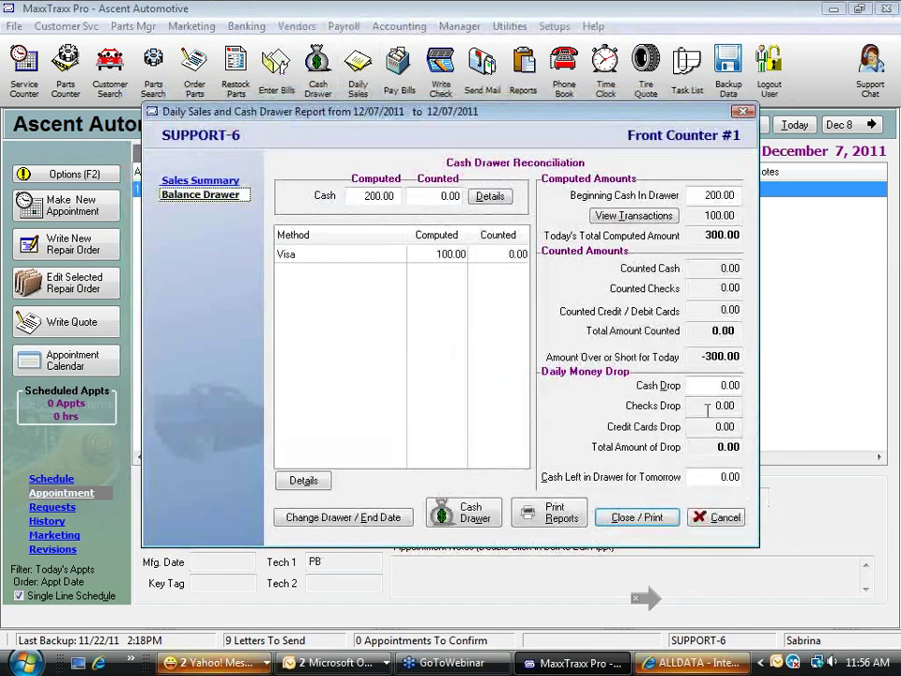
{"action": "left_click", "coordinate": [695, 405]}
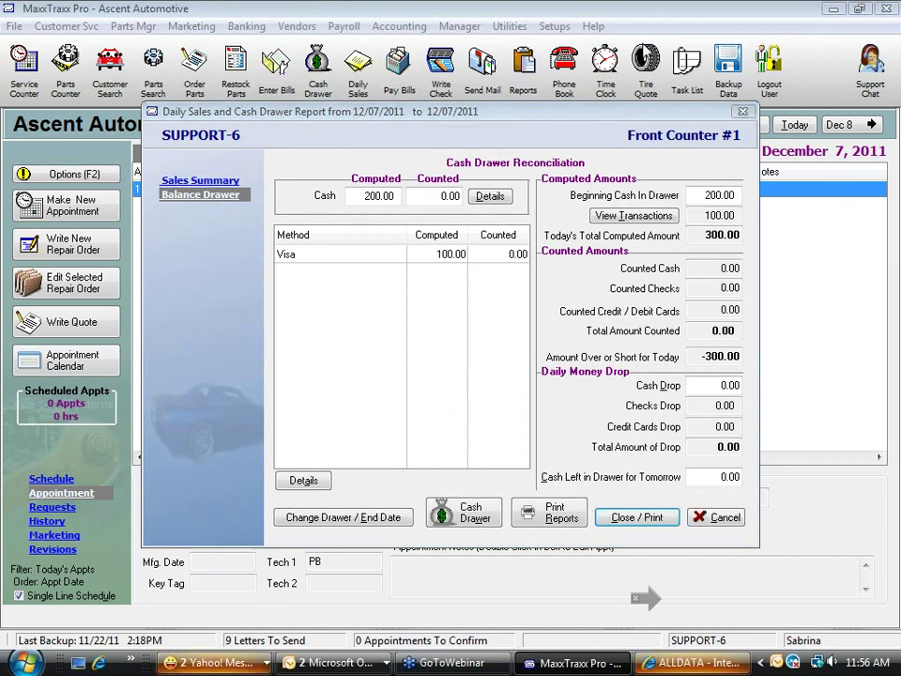
{"action": "left_click", "coordinate": [719, 404]}
{"action": "double_click", "coordinate": [720, 403]}
{"action": "left_click", "coordinate": [696, 406]}
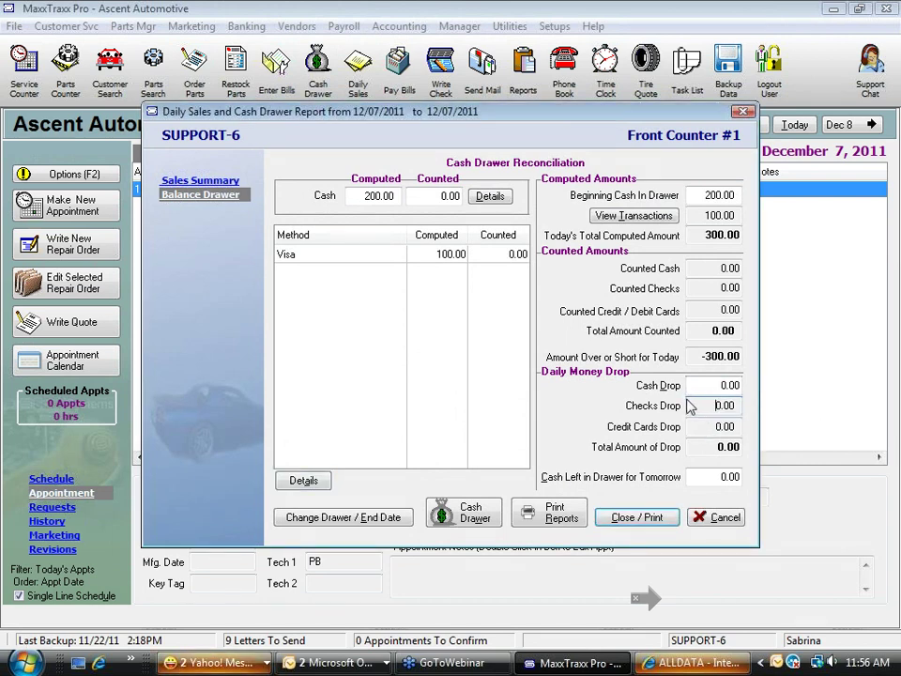
{"action": "double_click", "coordinate": [749, 409]}
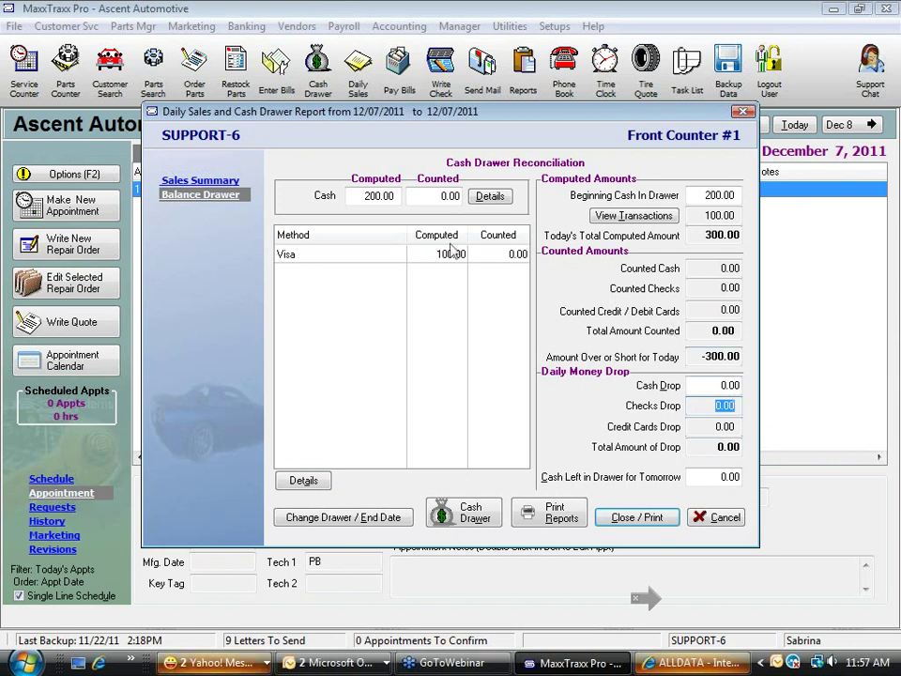
Compare the Visa payment line with the Checks Drop amount, and exit without closing the drawer.
{"action": "left_click", "coordinate": [310, 255]}
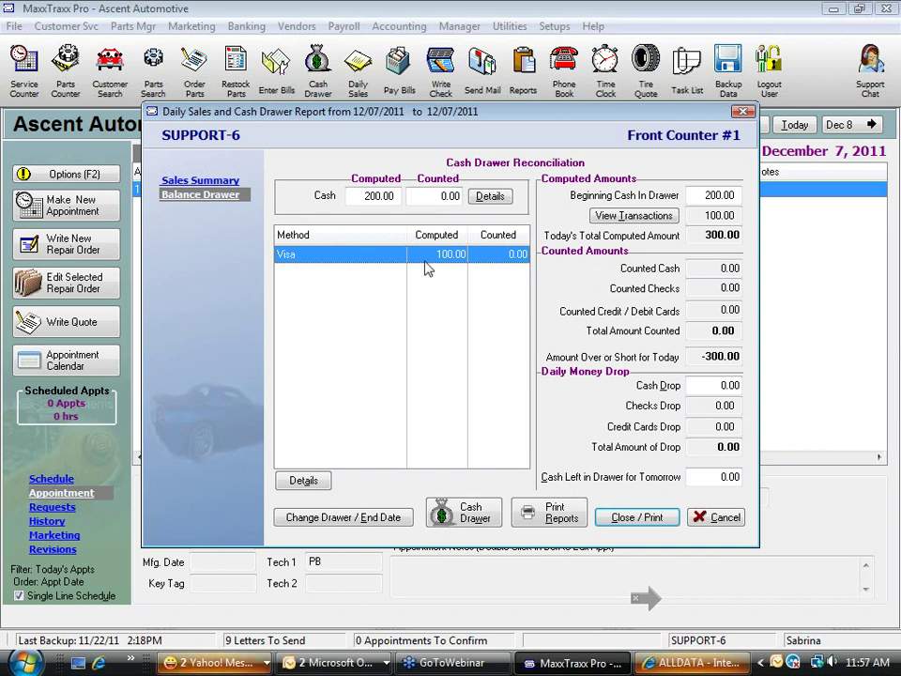
{"action": "left_click", "coordinate": [723, 405]}
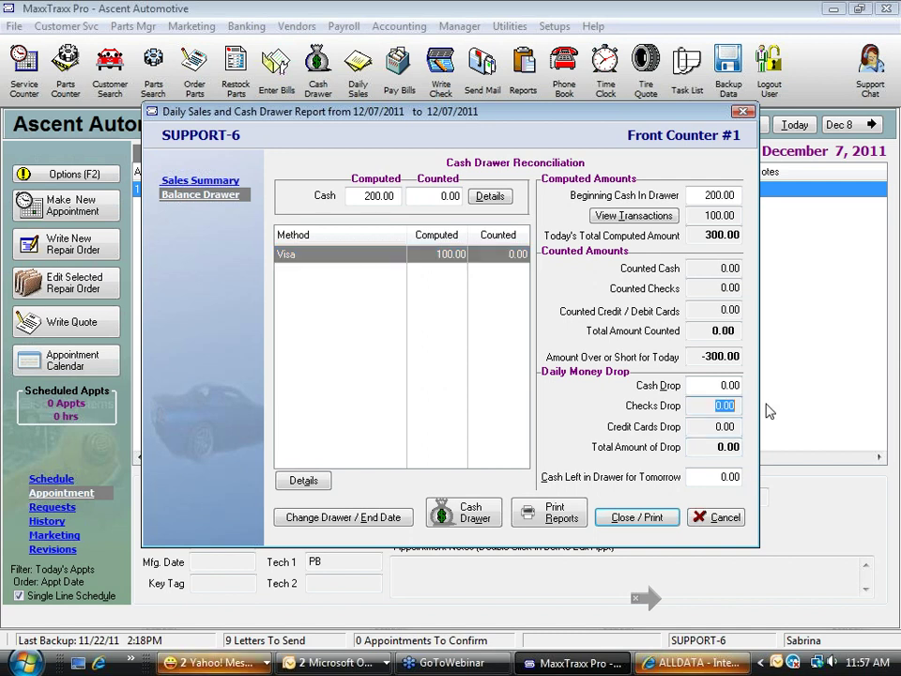
{"action": "left_click", "coordinate": [723, 518]}
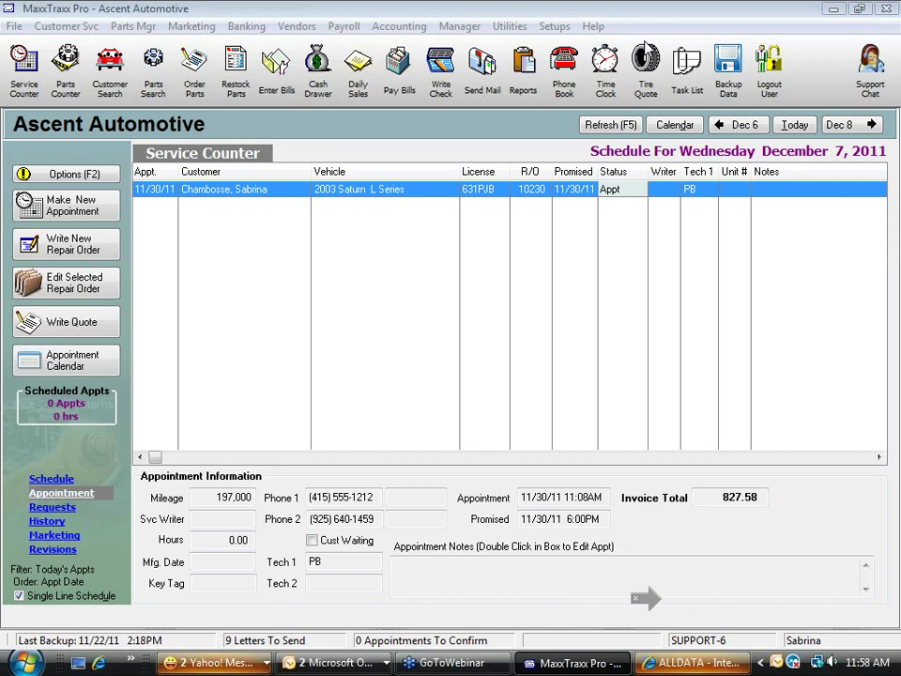
View the items available for deposit to US Bank Primary, and leave without making a deposit.
{"action": "left_click", "coordinate": [247, 27]}
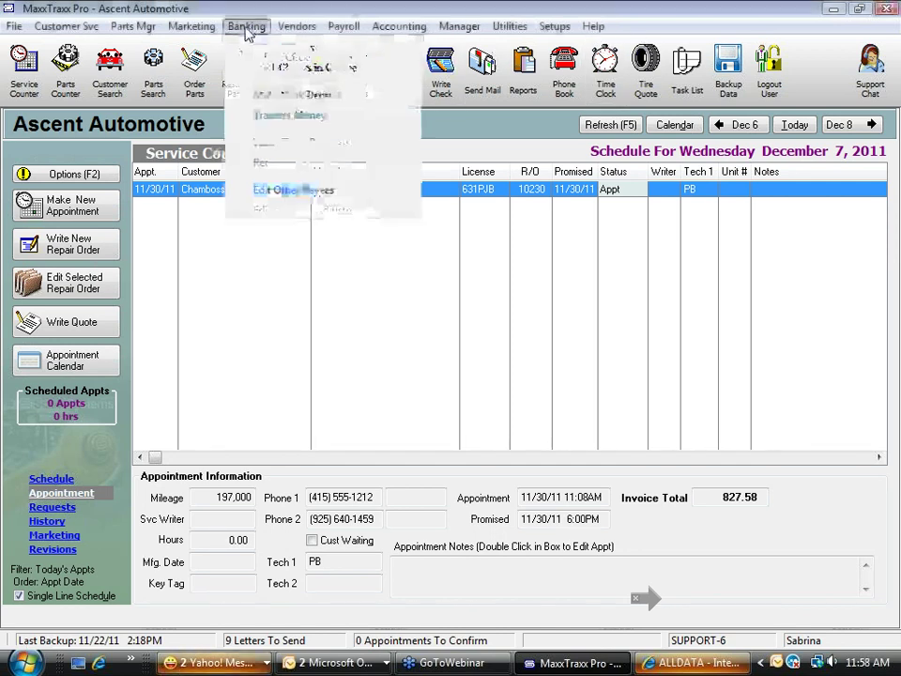
{"action": "left_click", "coordinate": [298, 95]}
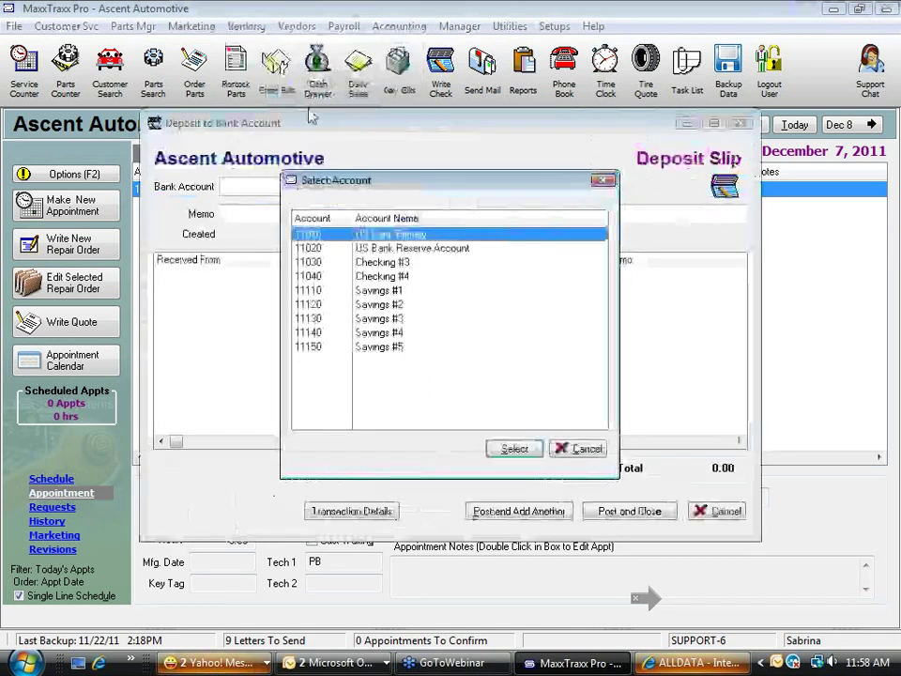
{"action": "left_click", "coordinate": [514, 449]}
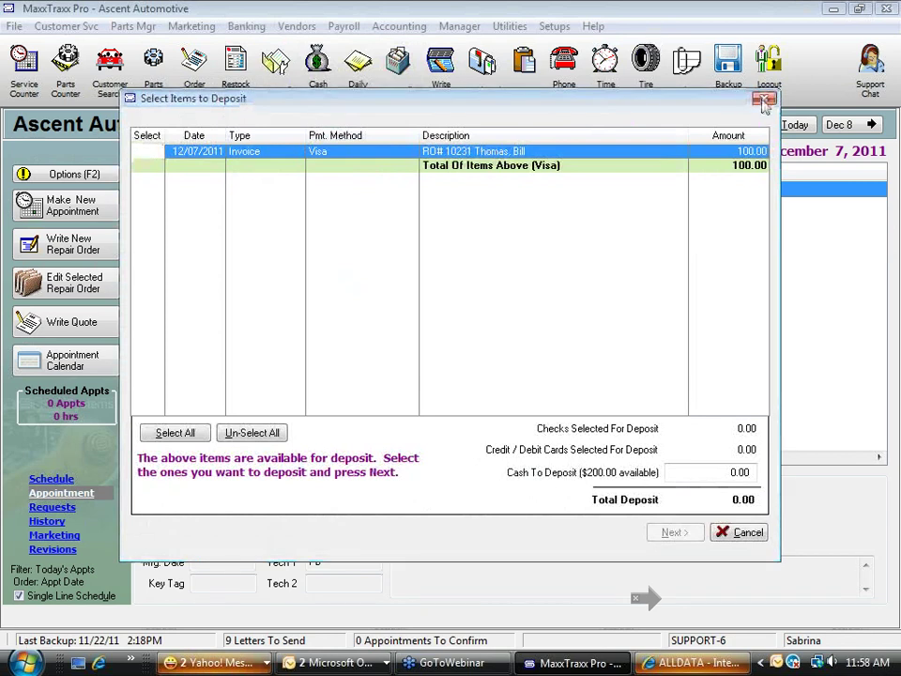
{"action": "key", "text": "Escape"}
Open the check register for US Bank Primary, and look through the earlier bank deposits from September and October 2011.
{"action": "left_click", "coordinate": [258, 26]}
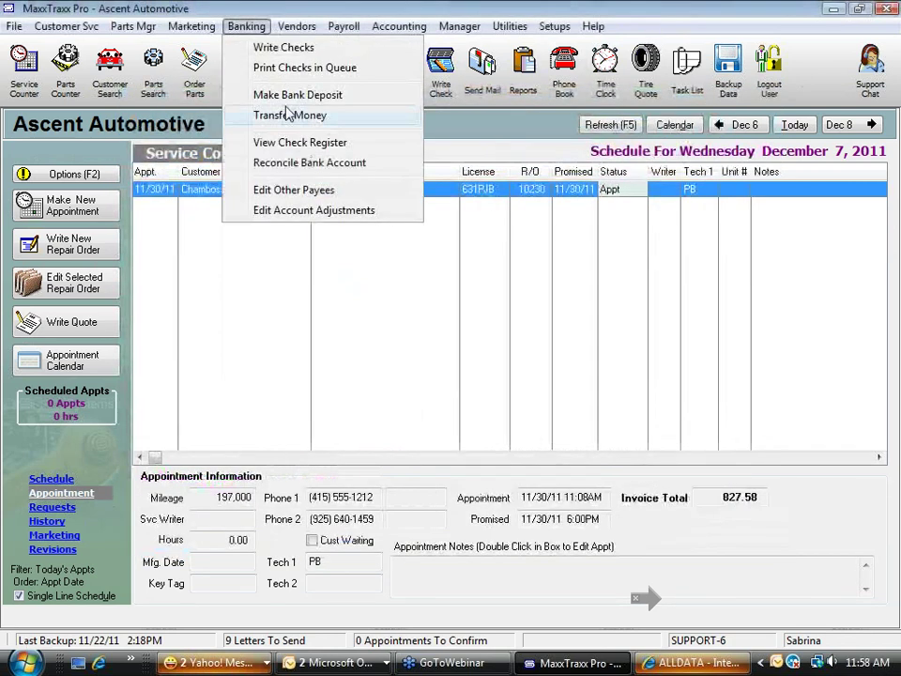
{"action": "left_click", "coordinate": [303, 148]}
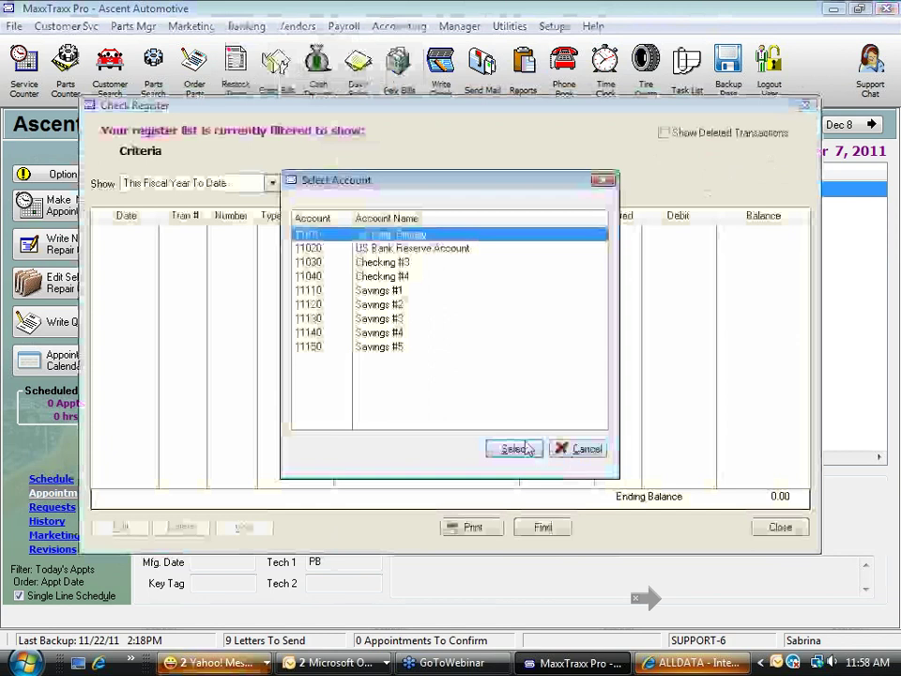
{"action": "left_click", "coordinate": [579, 449]}
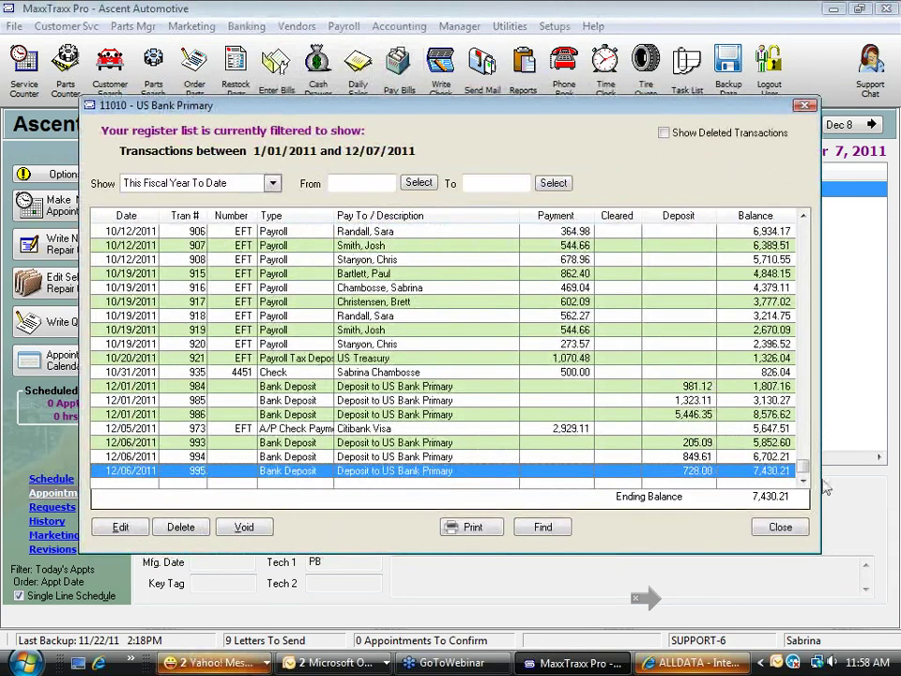
{"action": "scroll", "coordinate": [804, 468], "scroll_direction": "up", "scroll_amount": 6}
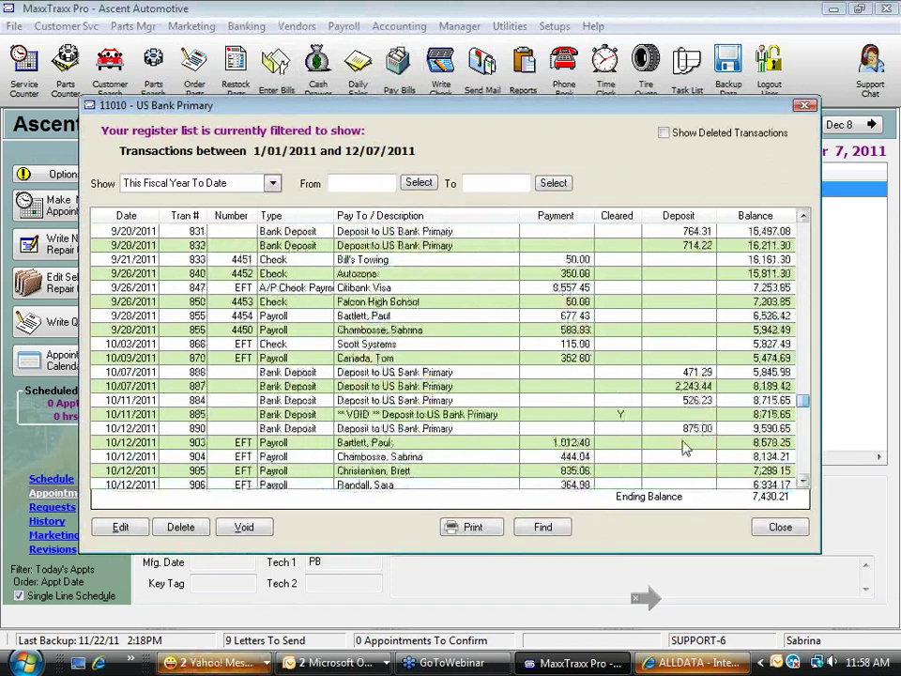
{"action": "scroll", "coordinate": [681, 375], "scroll_direction": "up", "scroll_amount": 4}
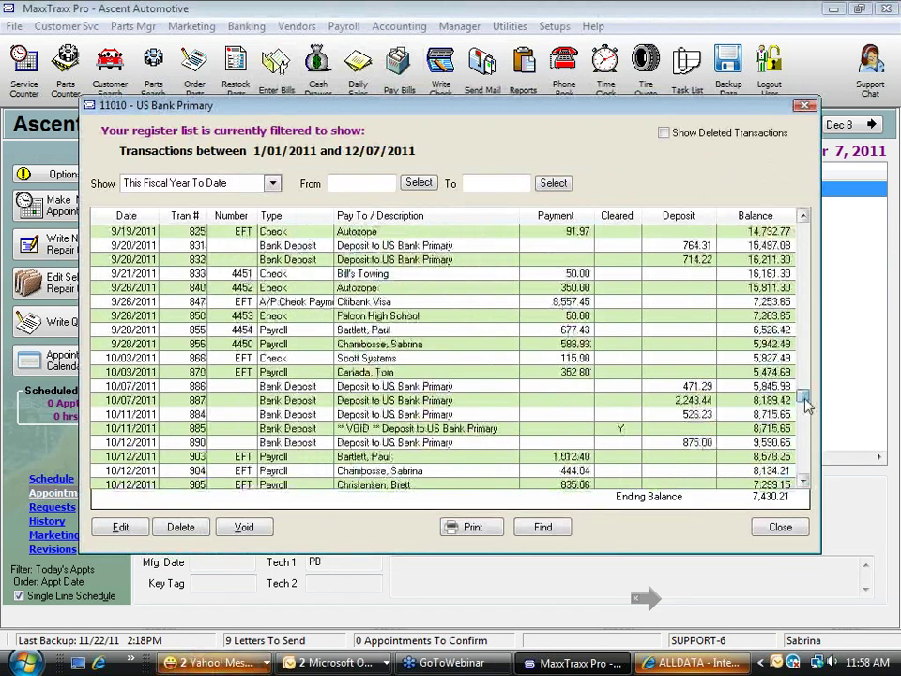
{"action": "left_click", "coordinate": [678, 400]}
{"action": "left_click", "coordinate": [690, 414]}
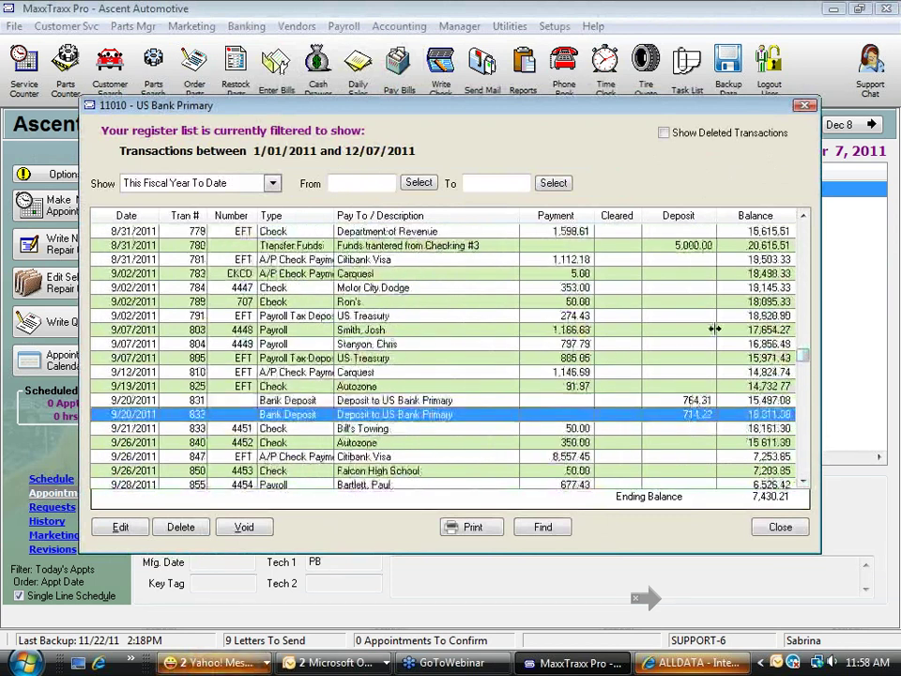
{"action": "left_click", "coordinate": [704, 248]}
{"action": "left_click", "coordinate": [704, 386]}
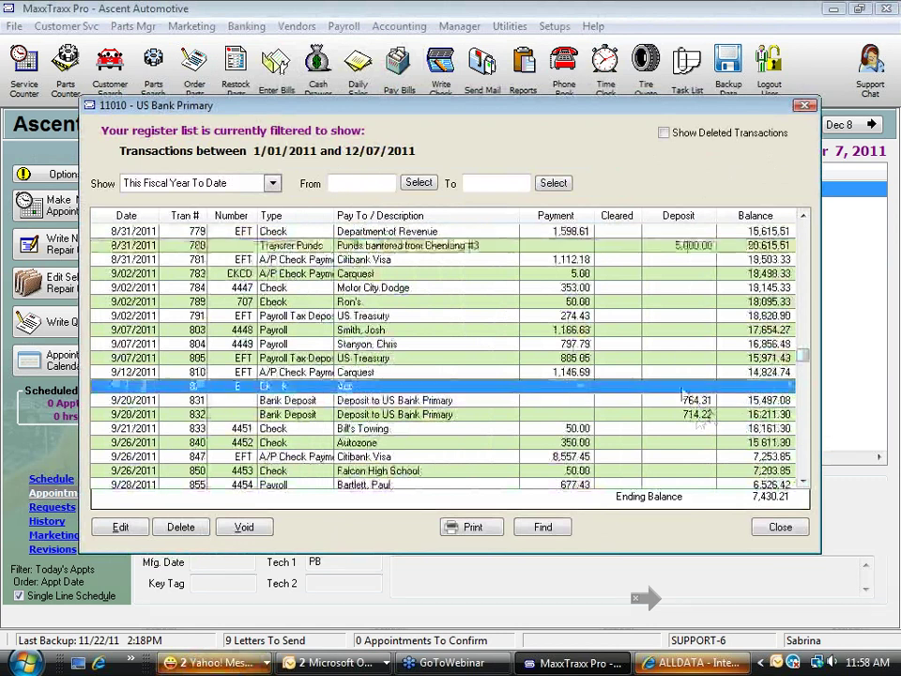
{"action": "left_click", "coordinate": [704, 414]}
Return to the latest entries in the US Bank Primary register, and select the 12/06/2011 bank deposit of 205.09.
{"action": "scroll", "coordinate": [803, 480], "scroll_direction": "down", "scroll_amount": 4}
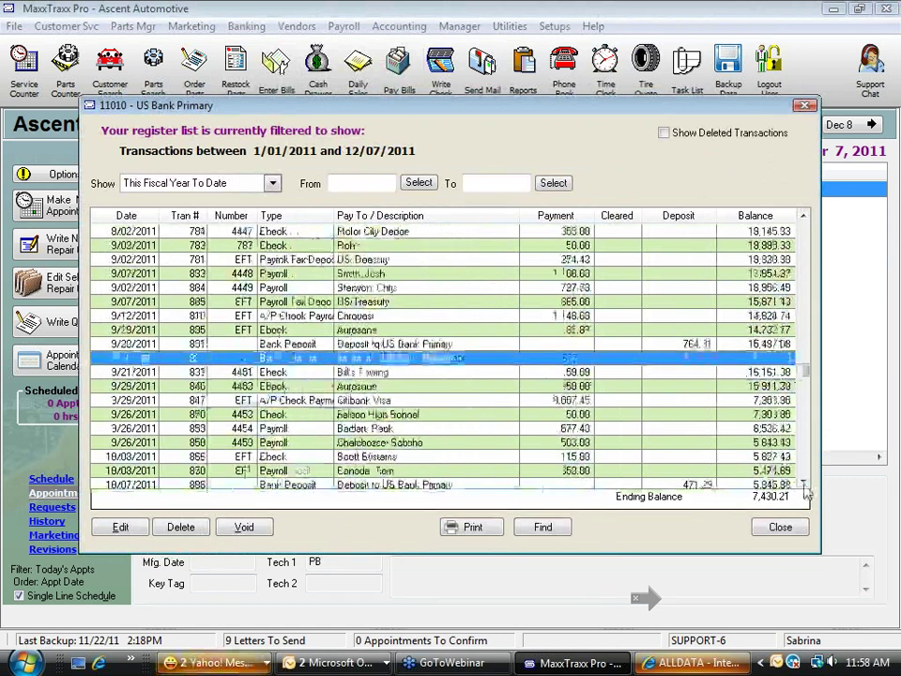
{"action": "left_click", "coordinate": [751, 371]}
{"action": "left_click", "coordinate": [751, 385]}
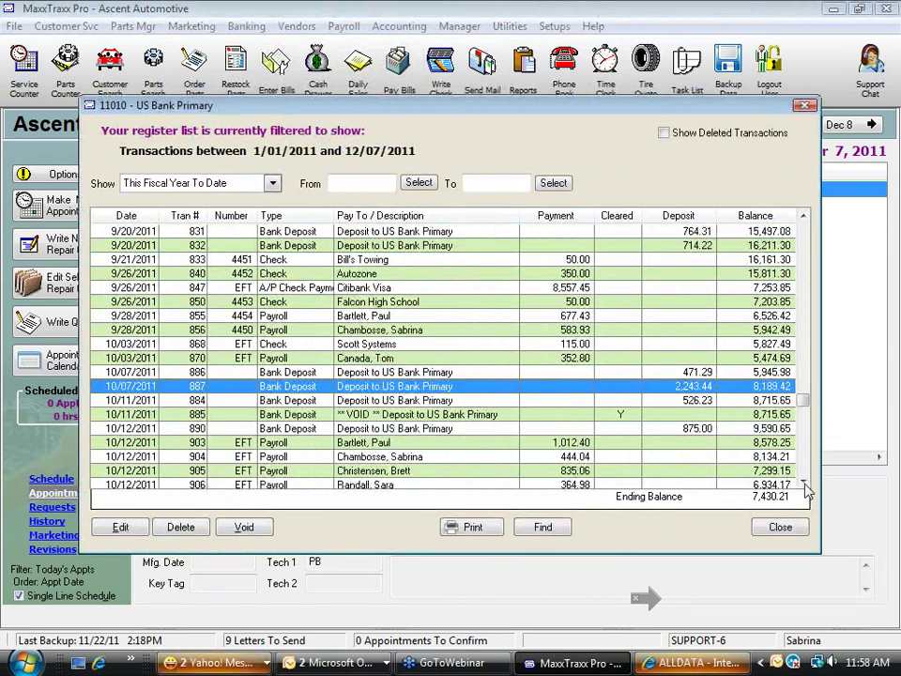
{"action": "scroll", "coordinate": [805, 488], "scroll_direction": "down", "scroll_amount": 3}
{"action": "scroll", "coordinate": [806, 488], "scroll_direction": "down", "scroll_amount": 5}
{"action": "left_click", "coordinate": [518, 443]}
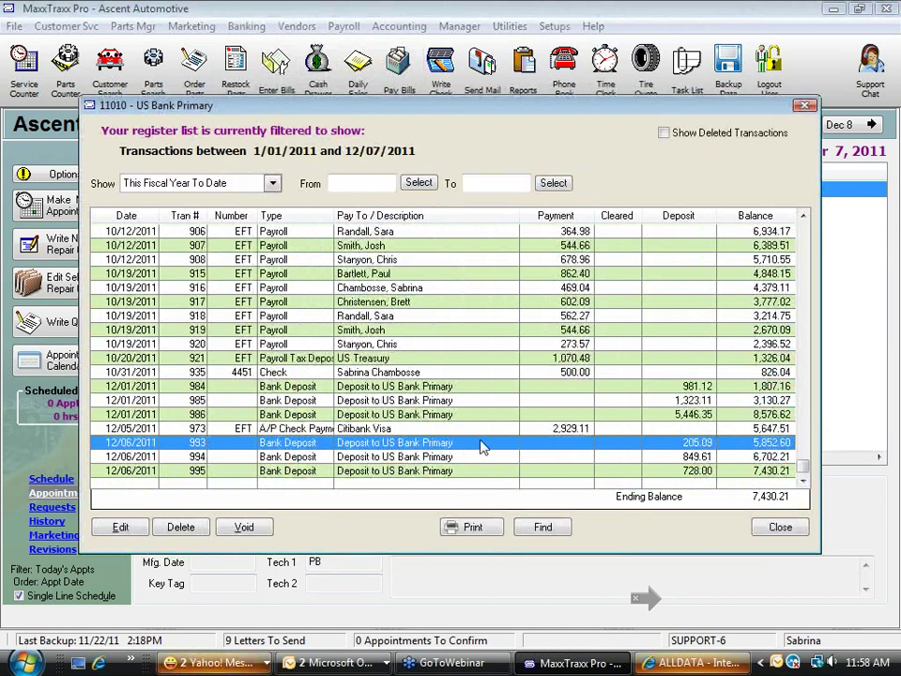
Look at the 12/06/2011 bank deposits of 849.61 and 728.00 in the register, and close the register.
{"action": "left_click", "coordinate": [448, 458]}
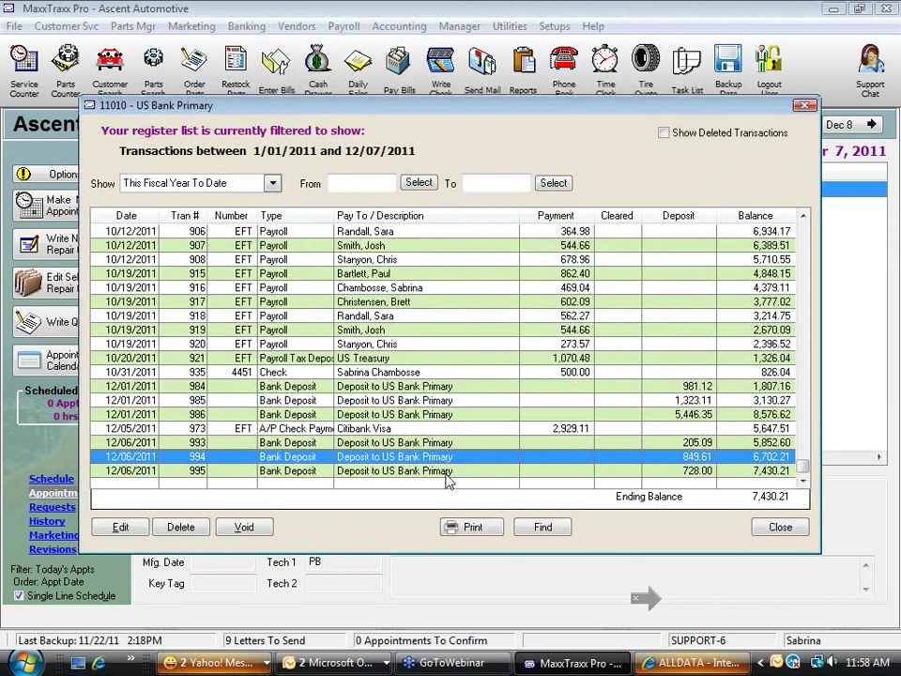
{"action": "left_click", "coordinate": [457, 472]}
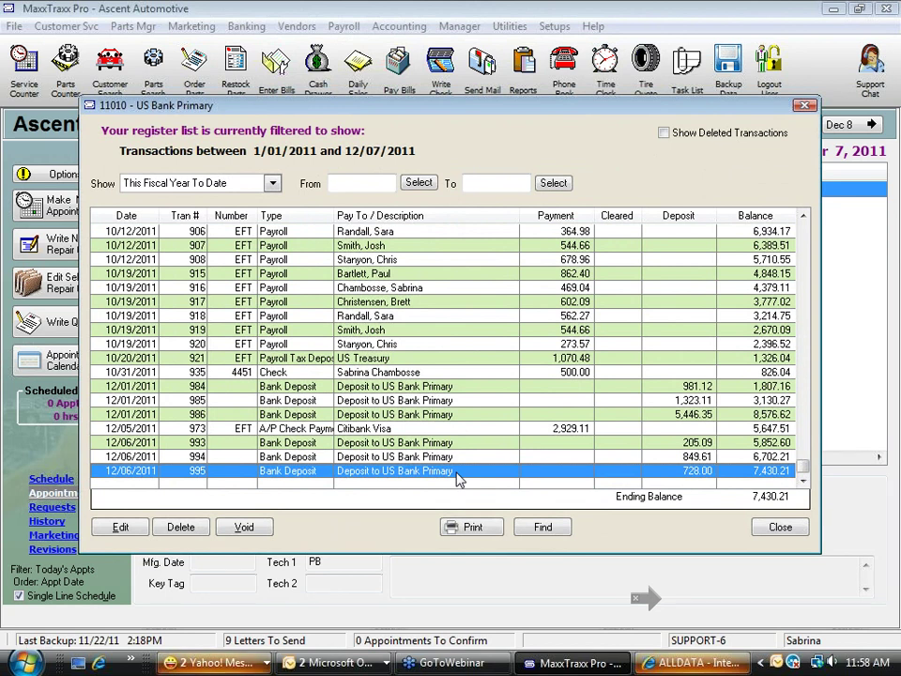
{"action": "left_click", "coordinate": [780, 527]}
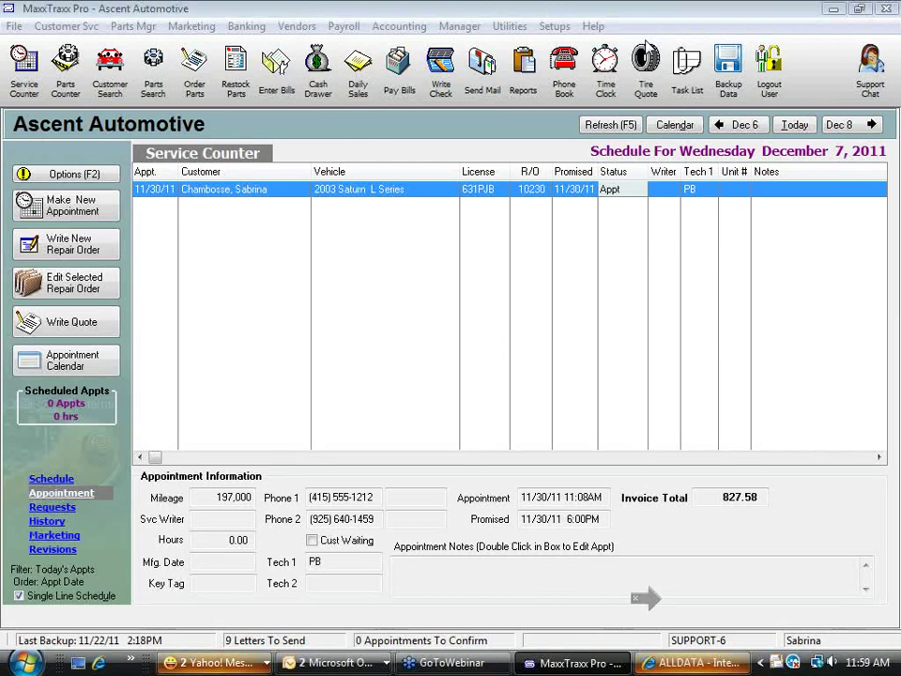
Open the bank statement reconciliation for the US Bank Primary account.
{"action": "left_click", "coordinate": [241, 28]}
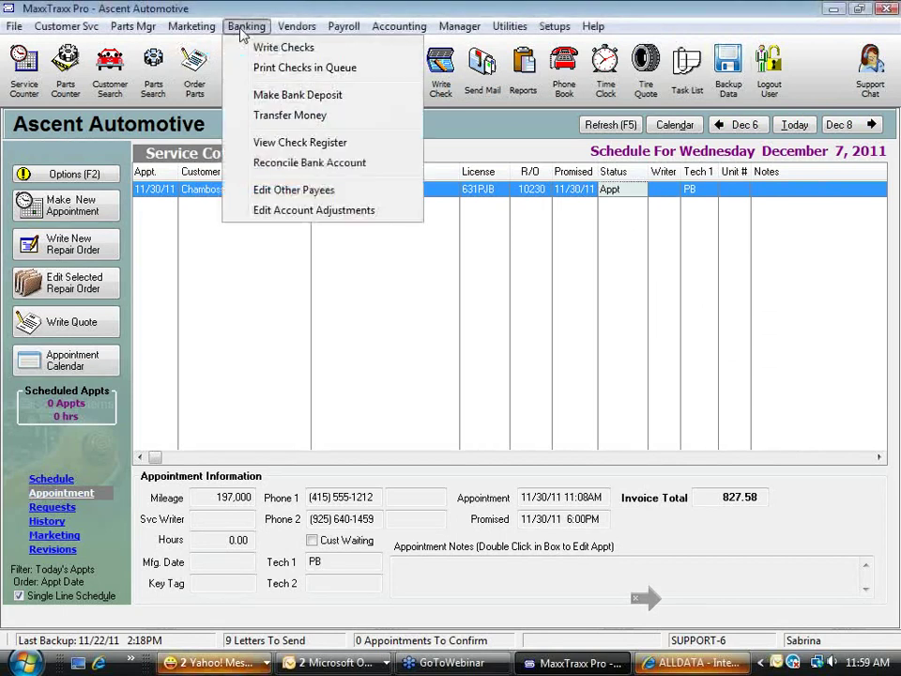
{"action": "left_click", "coordinate": [327, 166]}
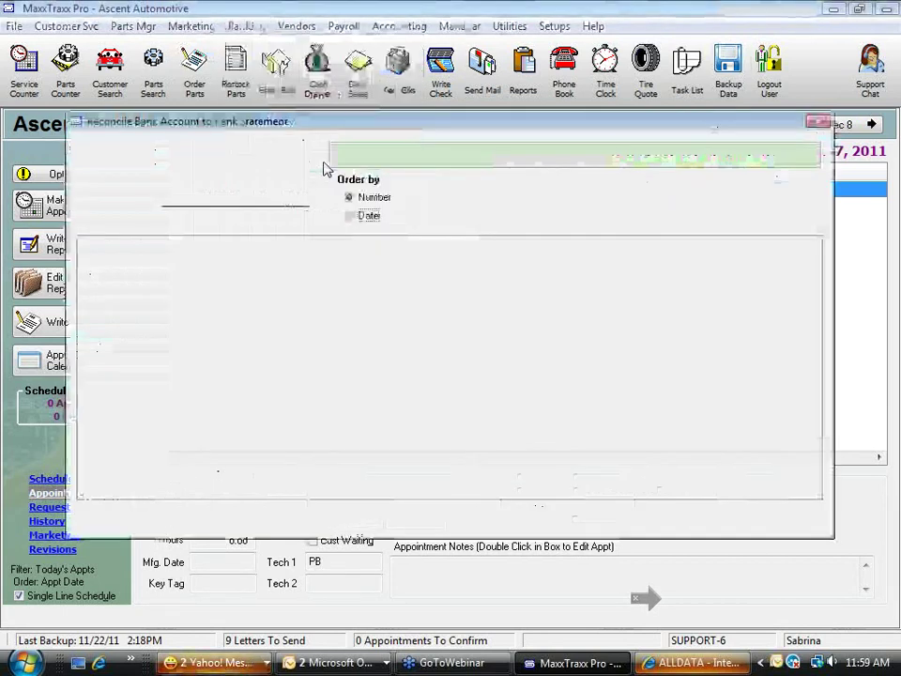
{"action": "left_click", "coordinate": [514, 448]}
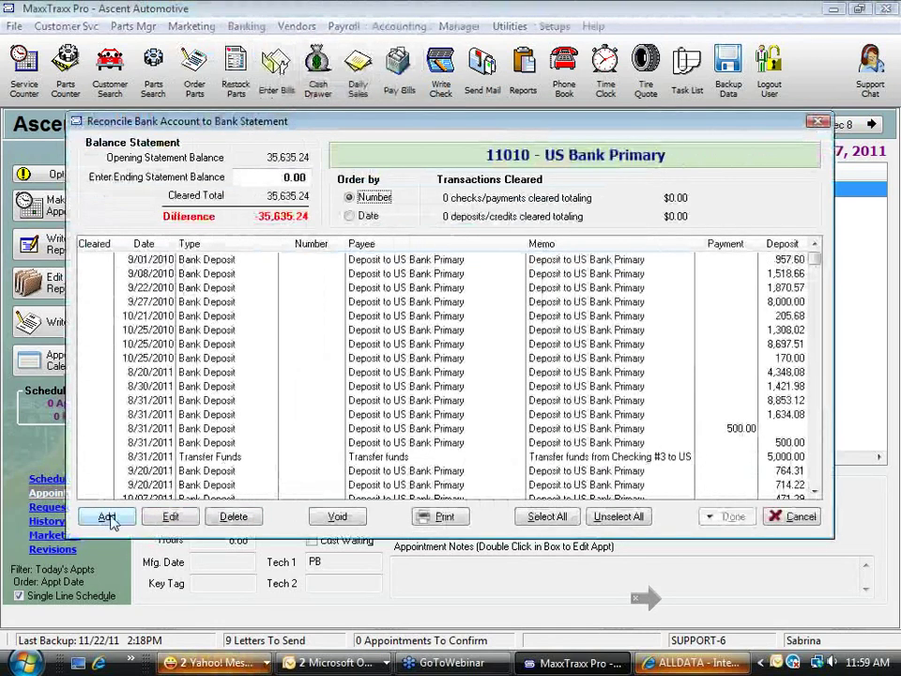
View the Bank Charge, Credit Card Charge and Anthem Blue Cross account adjustments, and leave the reconciliation without adding any.
{"action": "left_click", "coordinate": [107, 517]}
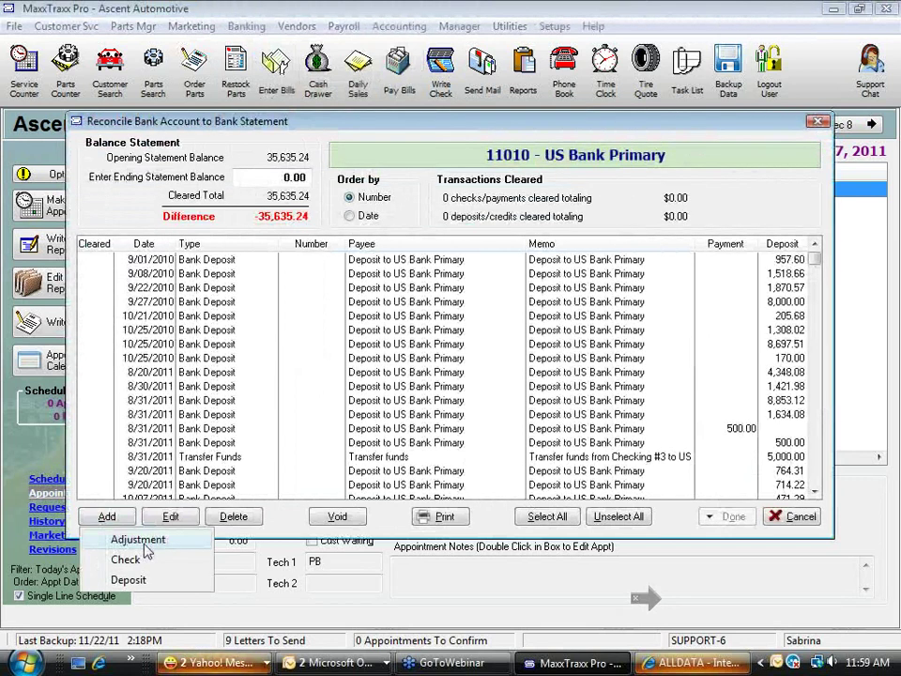
{"action": "left_click", "coordinate": [158, 542]}
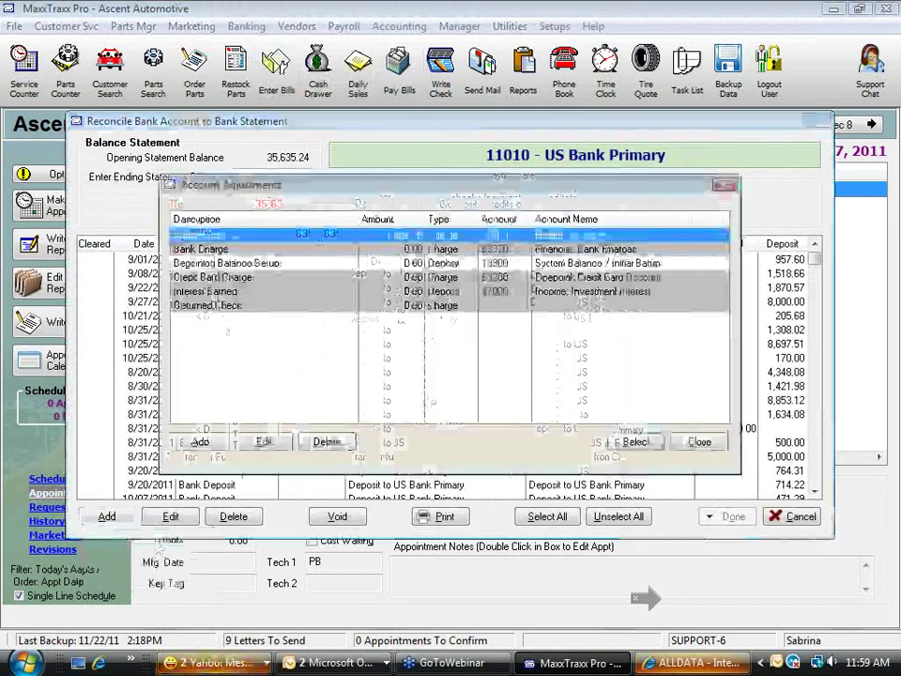
{"action": "left_click", "coordinate": [217, 250]}
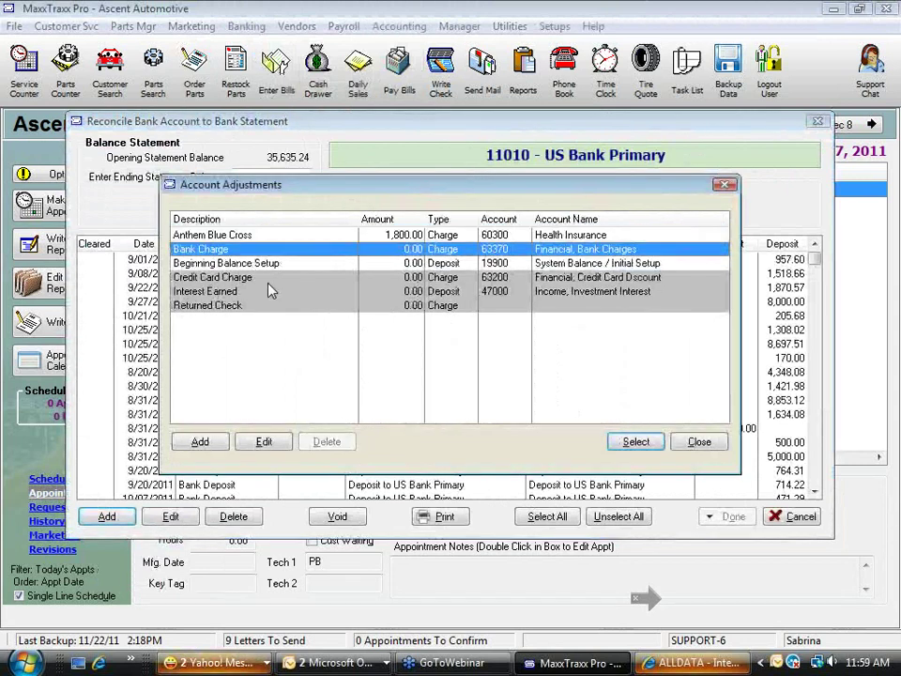
{"action": "left_click", "coordinate": [252, 279]}
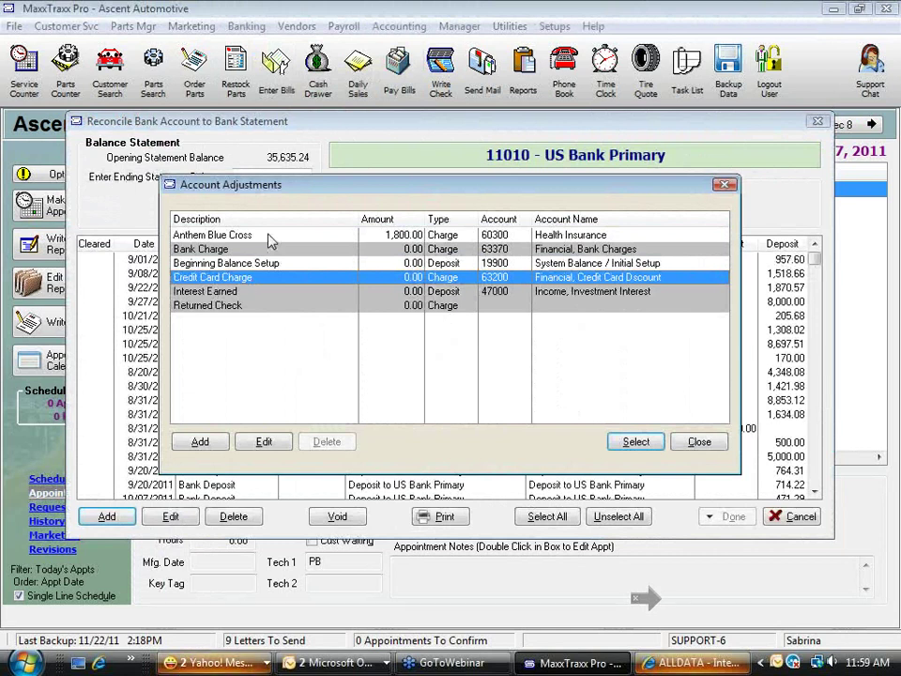
{"action": "left_click", "coordinate": [269, 238]}
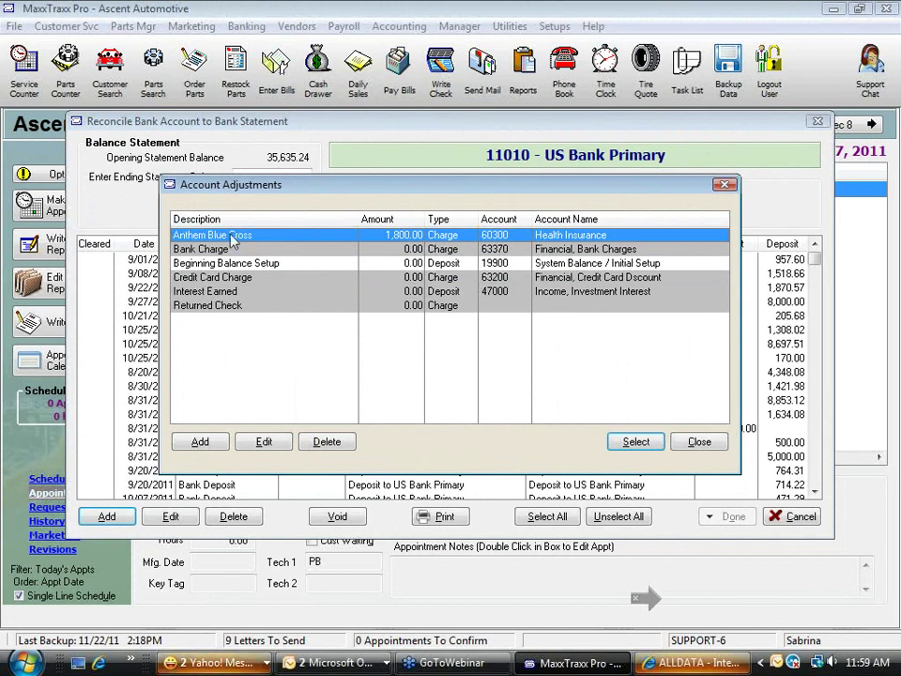
{"action": "left_click", "coordinate": [699, 442]}
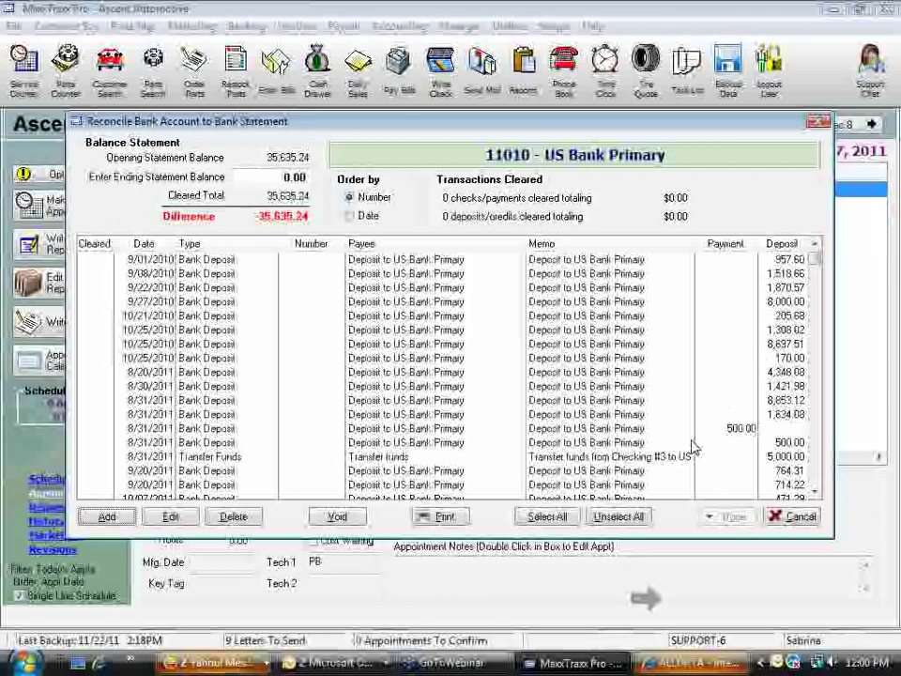
{"action": "left_click", "coordinate": [798, 518]}
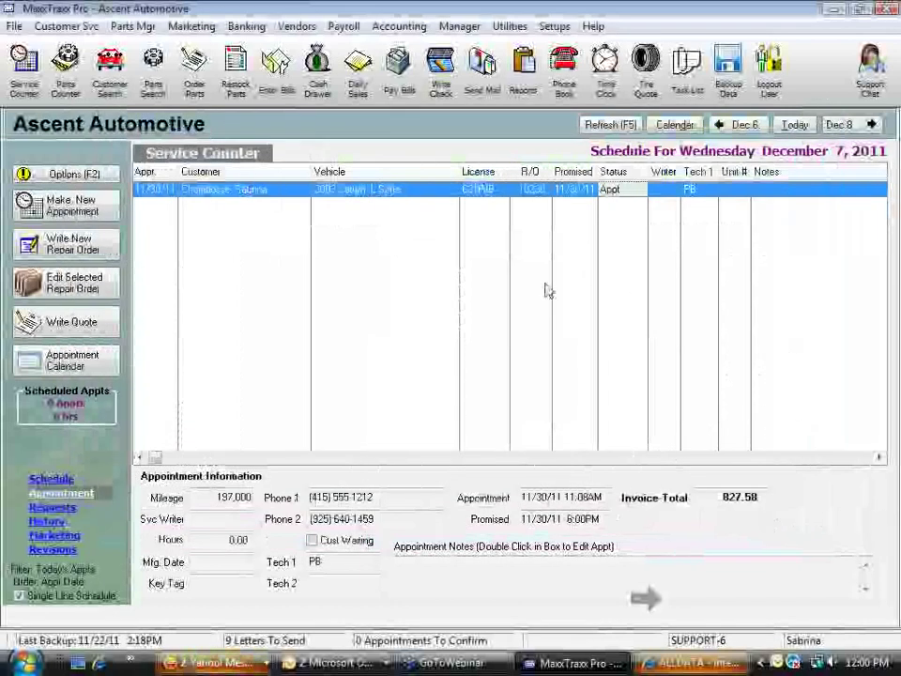
Start a bill payment for Napa Auto Parts, and tag its seven oldest invoices for payment, from 123456 through 7897887.
{"action": "left_click", "coordinate": [399, 74]}
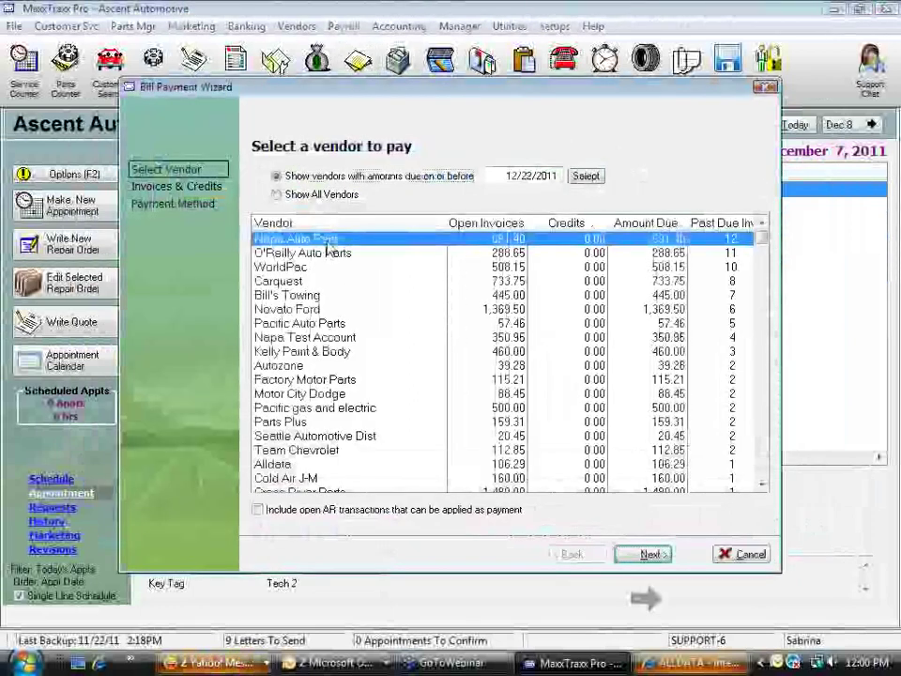
{"action": "left_click", "coordinate": [651, 554]}
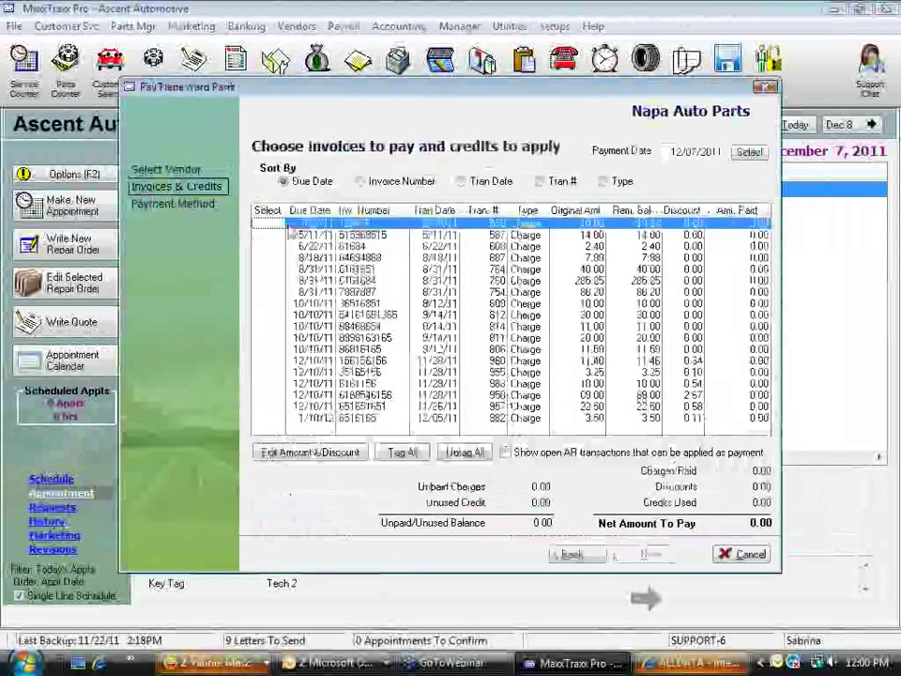
{"action": "left_click", "coordinate": [266, 223]}
{"action": "left_click", "coordinate": [266, 235]}
{"action": "left_click", "coordinate": [268, 246]}
{"action": "left_click", "coordinate": [268, 257]}
{"action": "left_click", "coordinate": [267, 270]}
{"action": "left_click", "coordinate": [268, 280]}
{"action": "left_click", "coordinate": [268, 292]}
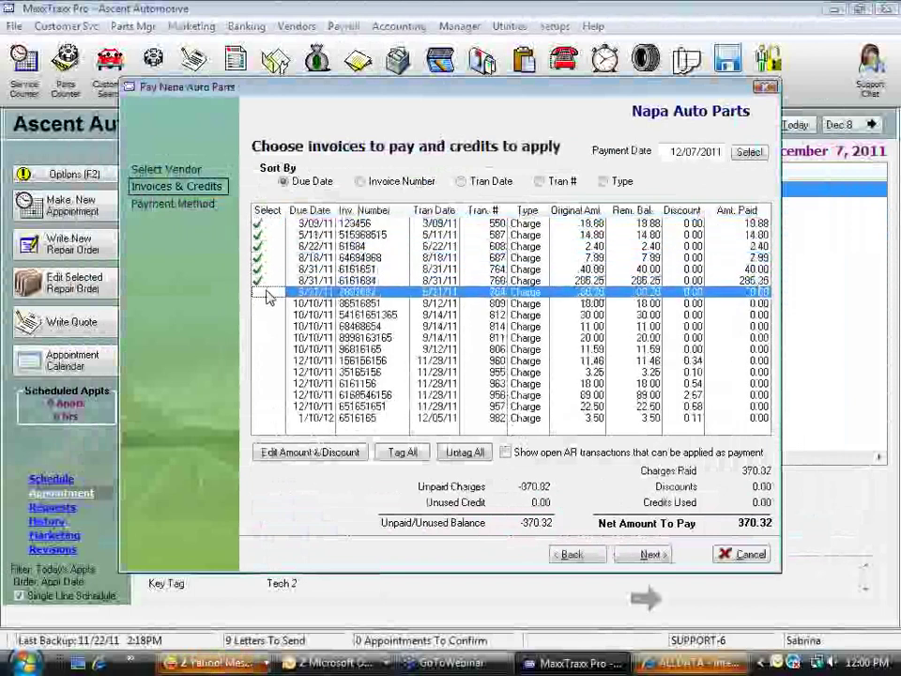
Set the Napa Auto Parts payment method to Check with payment date 12/01/2011, and proceed to writing the check.
{"action": "left_click", "coordinate": [643, 555]}
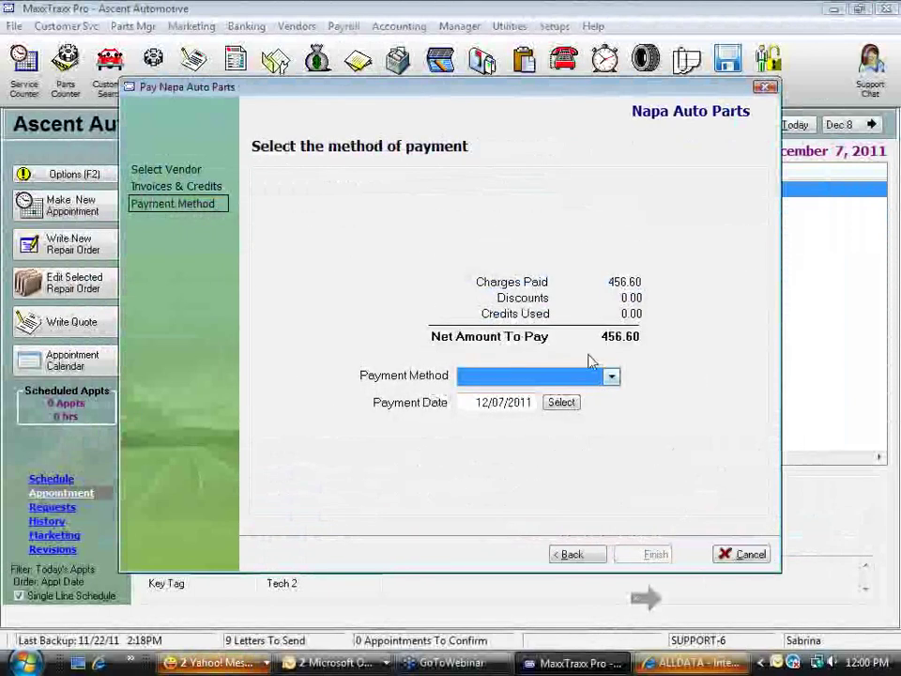
{"action": "left_click", "coordinate": [612, 377]}
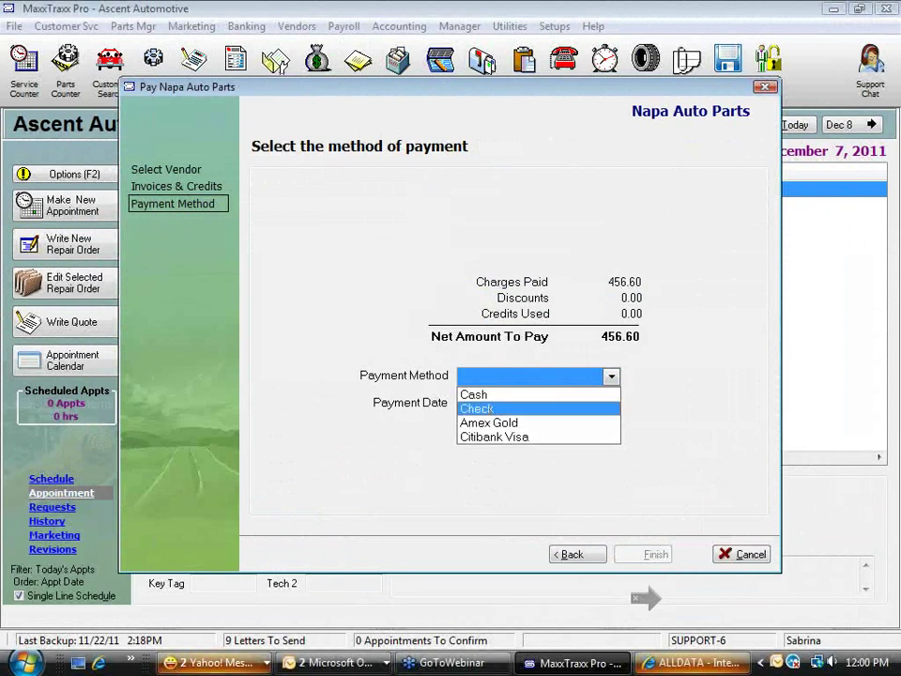
{"action": "left_click", "coordinate": [481, 408]}
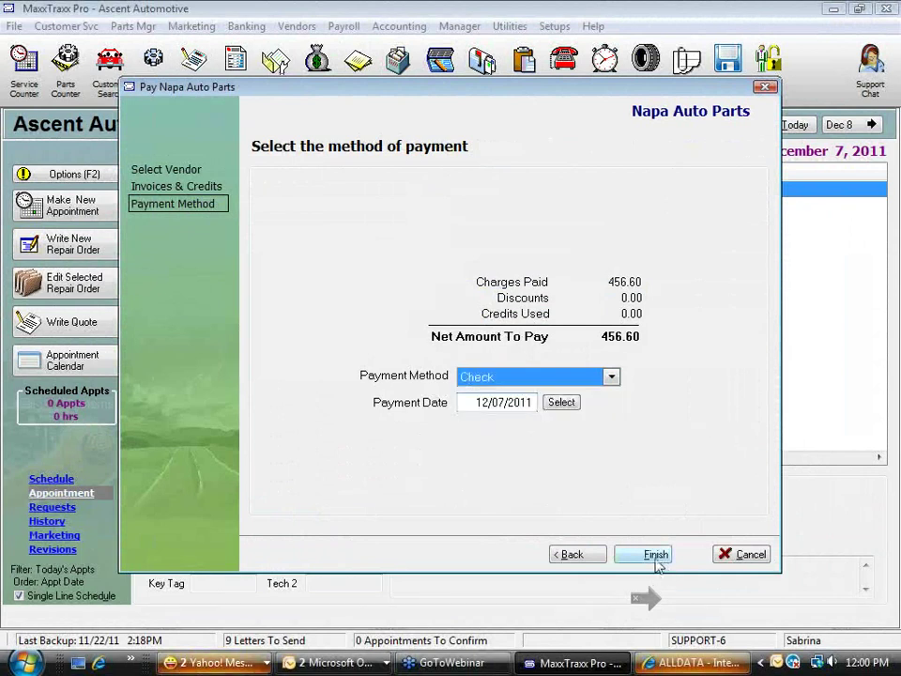
{"action": "left_click", "coordinate": [561, 403]}
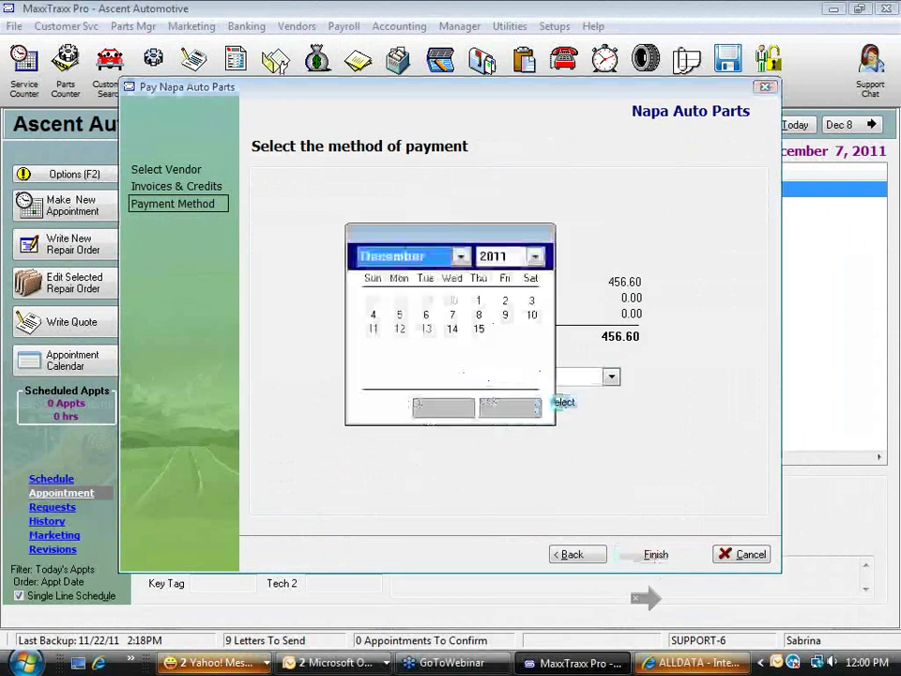
{"action": "left_click", "coordinate": [478, 301]}
{"action": "left_click", "coordinate": [440, 407]}
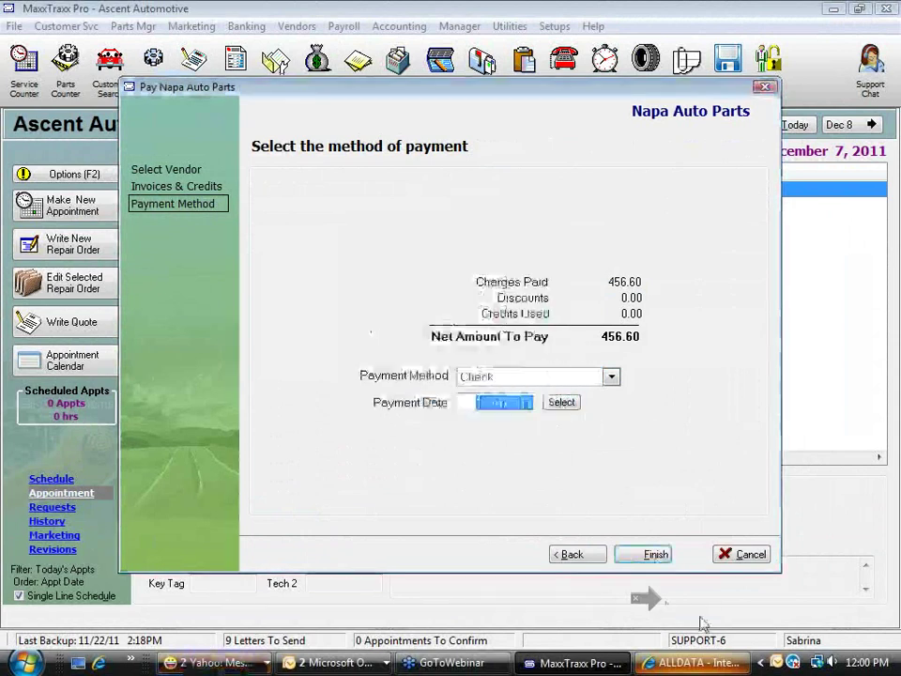
{"action": "left_click", "coordinate": [648, 554]}
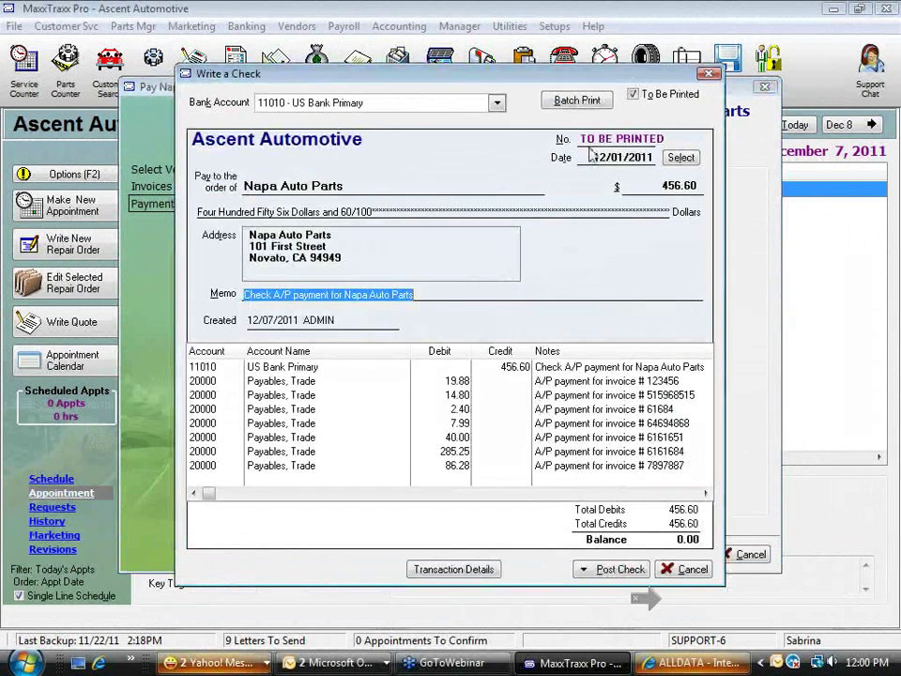
View the check's print options when posting, turn off To Be Printed, and enter EFT as the check number.
{"action": "left_click", "coordinate": [630, 569]}
{"action": "mouse_move", "coordinate": [633, 594]}
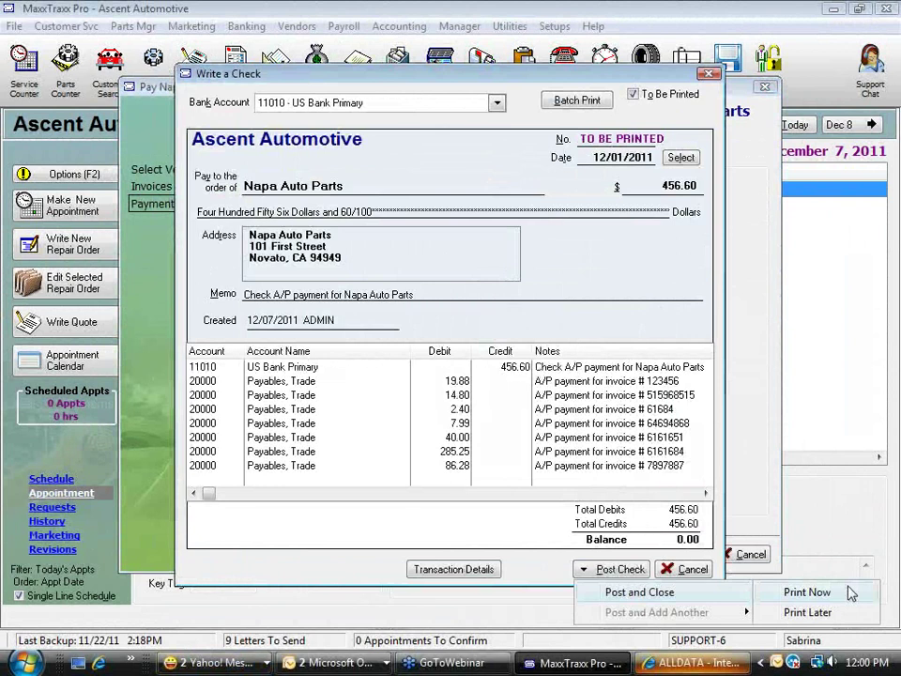
{"action": "left_click", "coordinate": [633, 95]}
{"action": "type", "text": "EFT"}
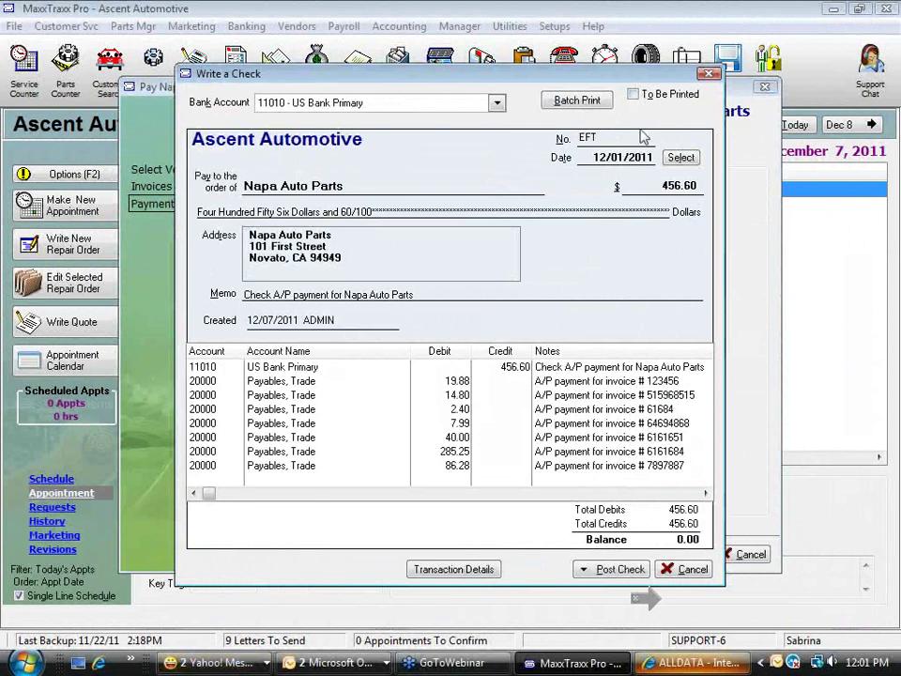
Replace the check number with Debit, and post and close the Napa Auto Parts check.
{"action": "left_click", "coordinate": [615, 137]}
{"action": "left_click_drag", "start_coordinate": [614, 137], "coordinate": [567, 146]}
{"action": "type", "text": "Debit"}
{"action": "left_click_drag", "start_coordinate": [615, 137], "coordinate": [579, 139]}
{"action": "left_click", "coordinate": [624, 569]}
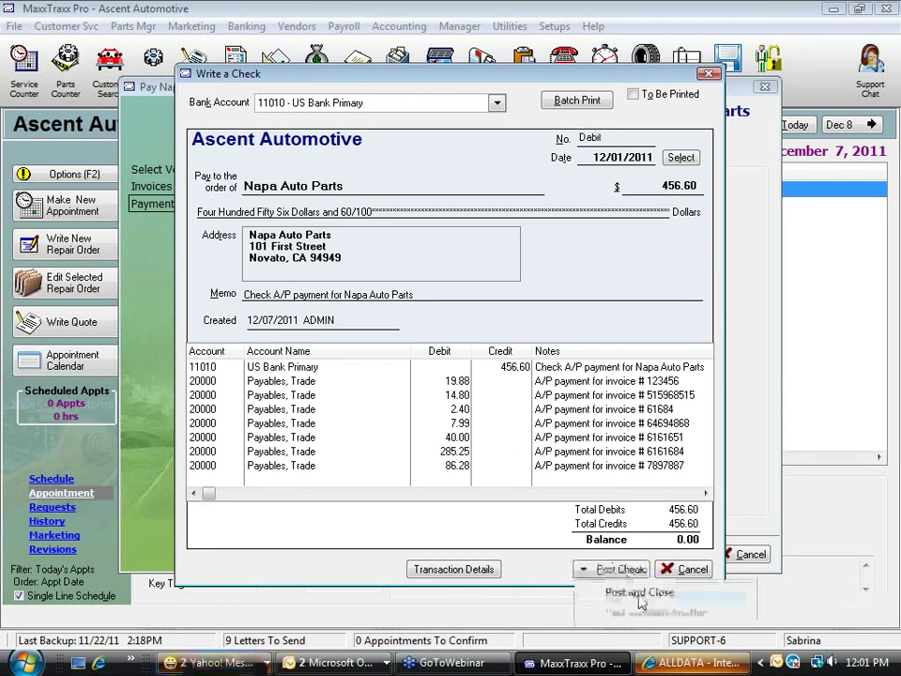
{"action": "left_click", "coordinate": [639, 593]}
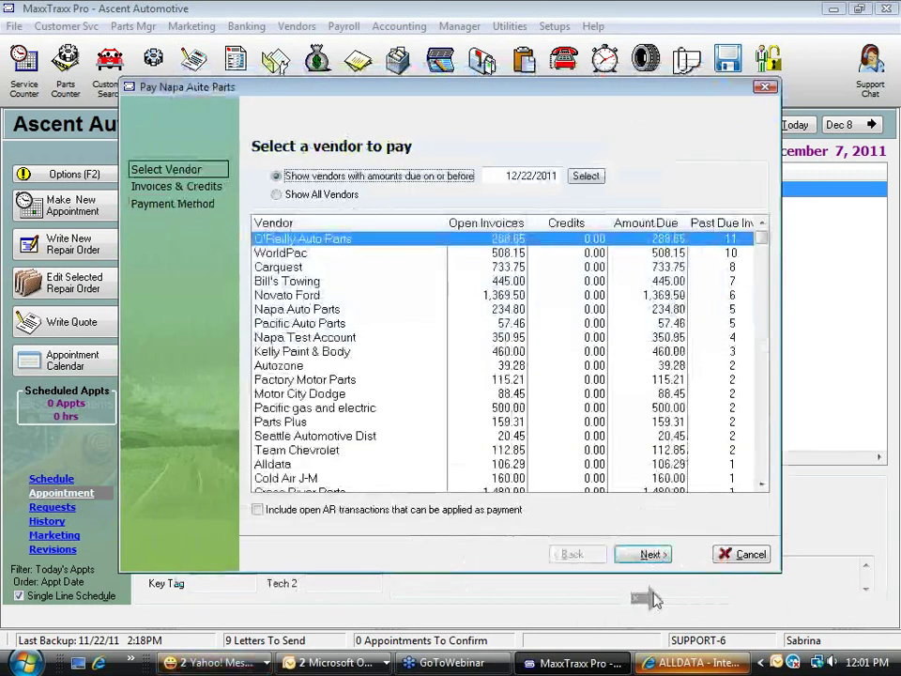